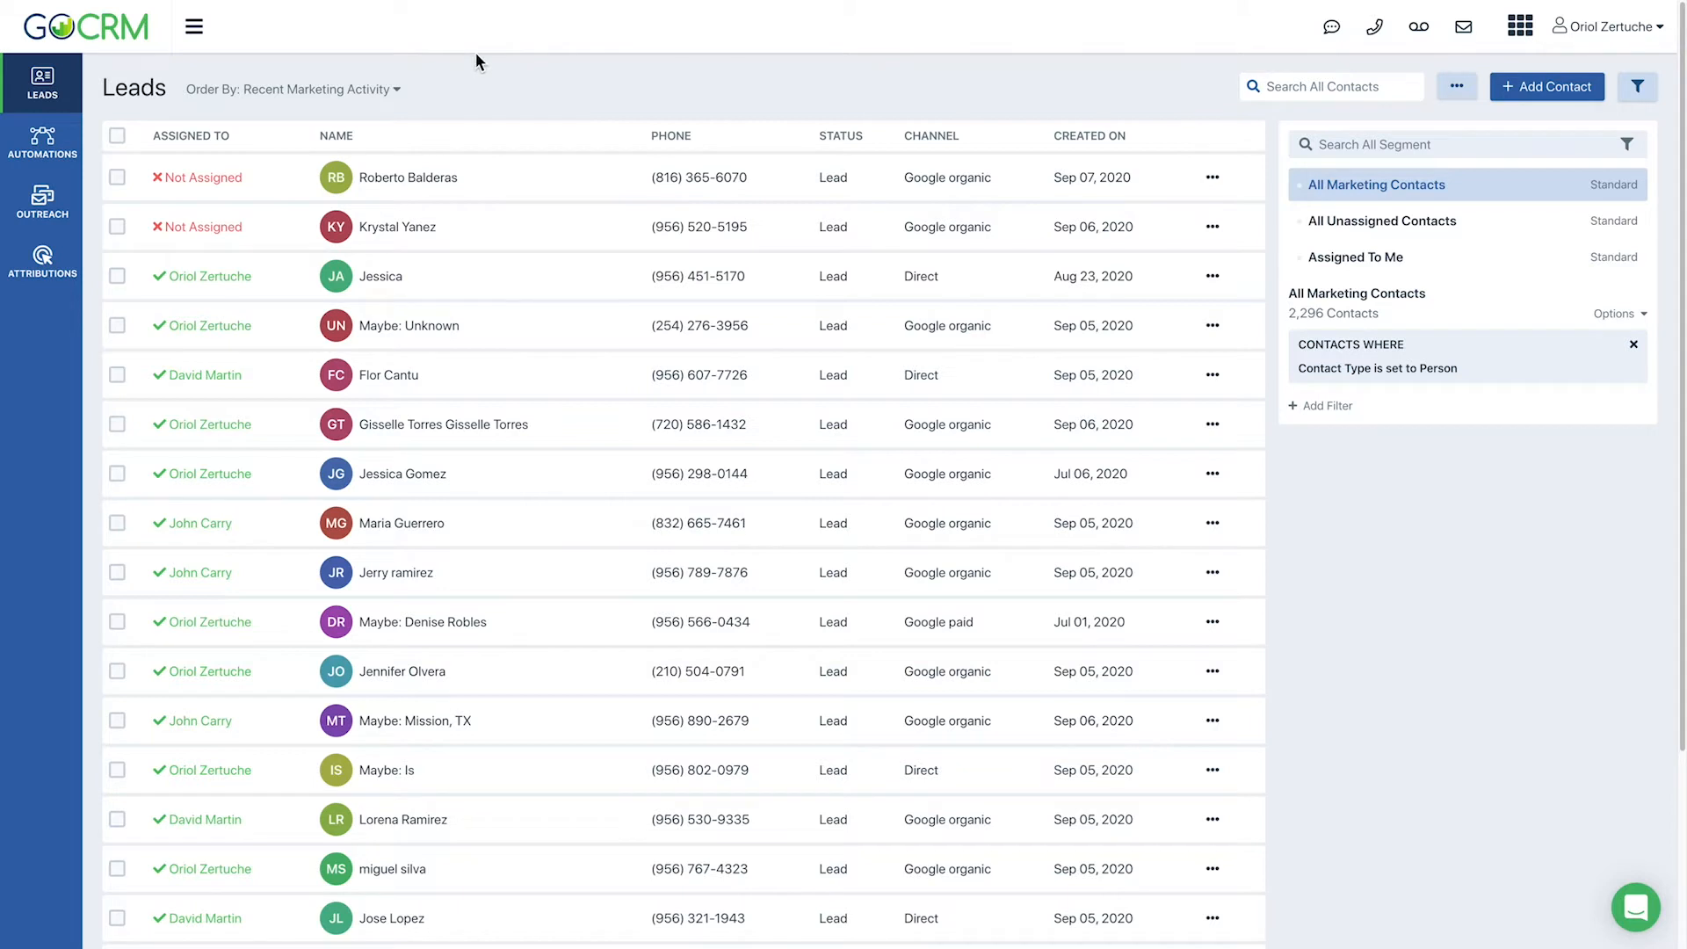
- Add a filter to All Marketing Contacts requiring Contact Status set to Lead
left_click(1348, 409)
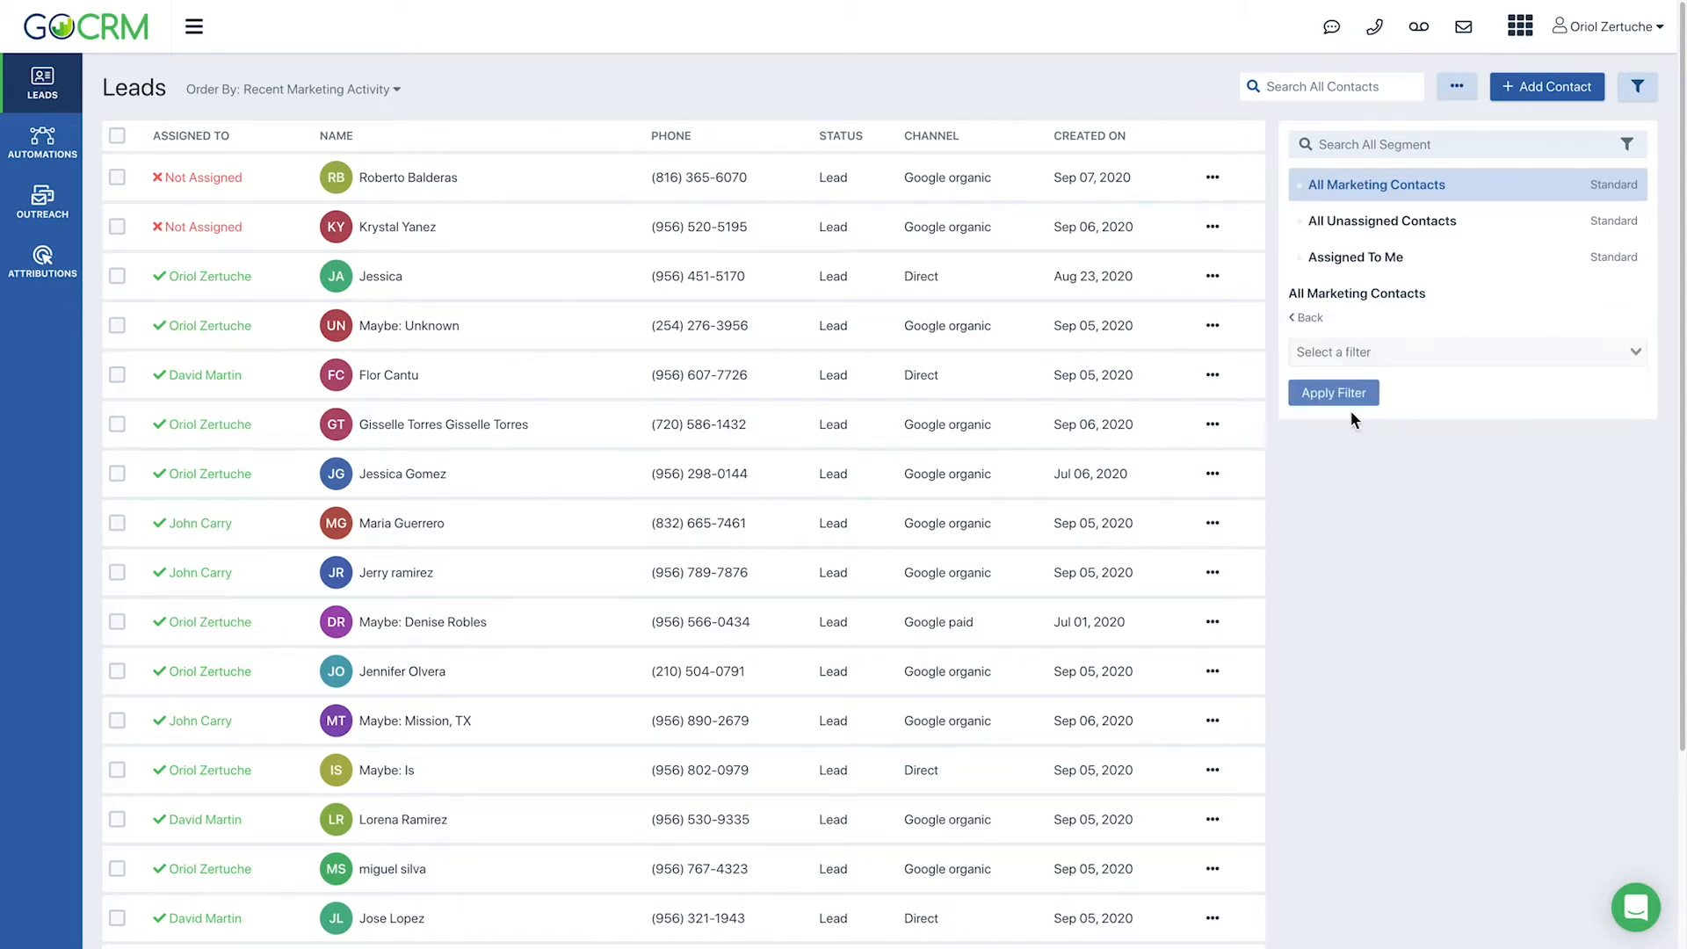
left_click(1394, 355)
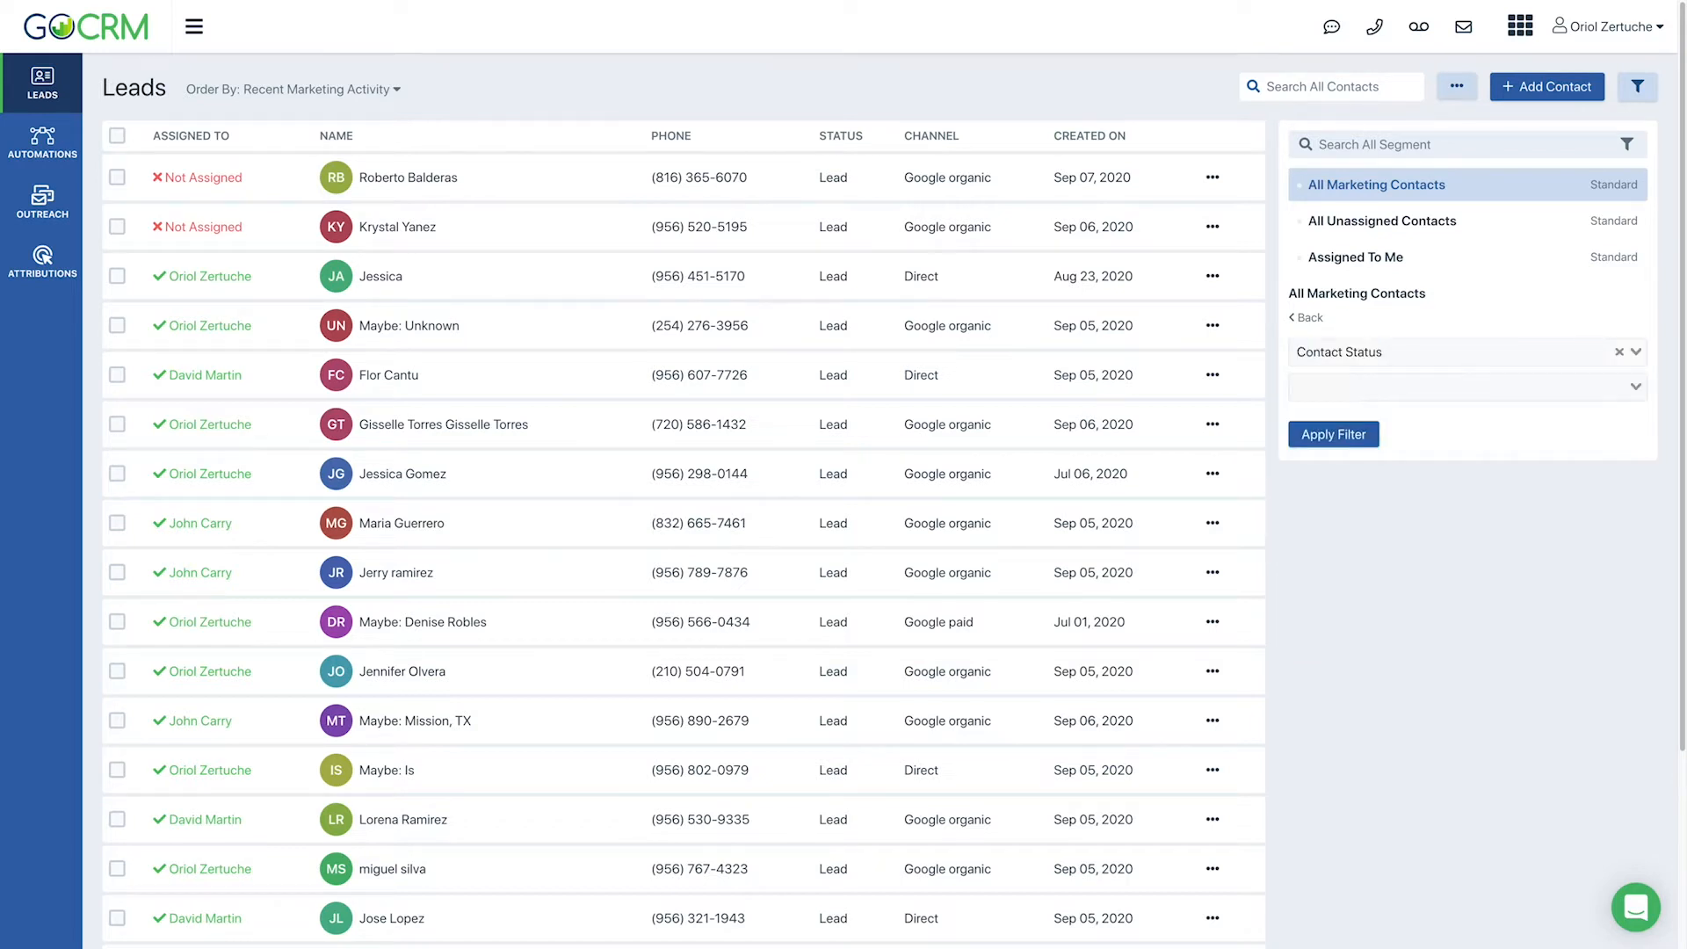
left_click(1373, 388)
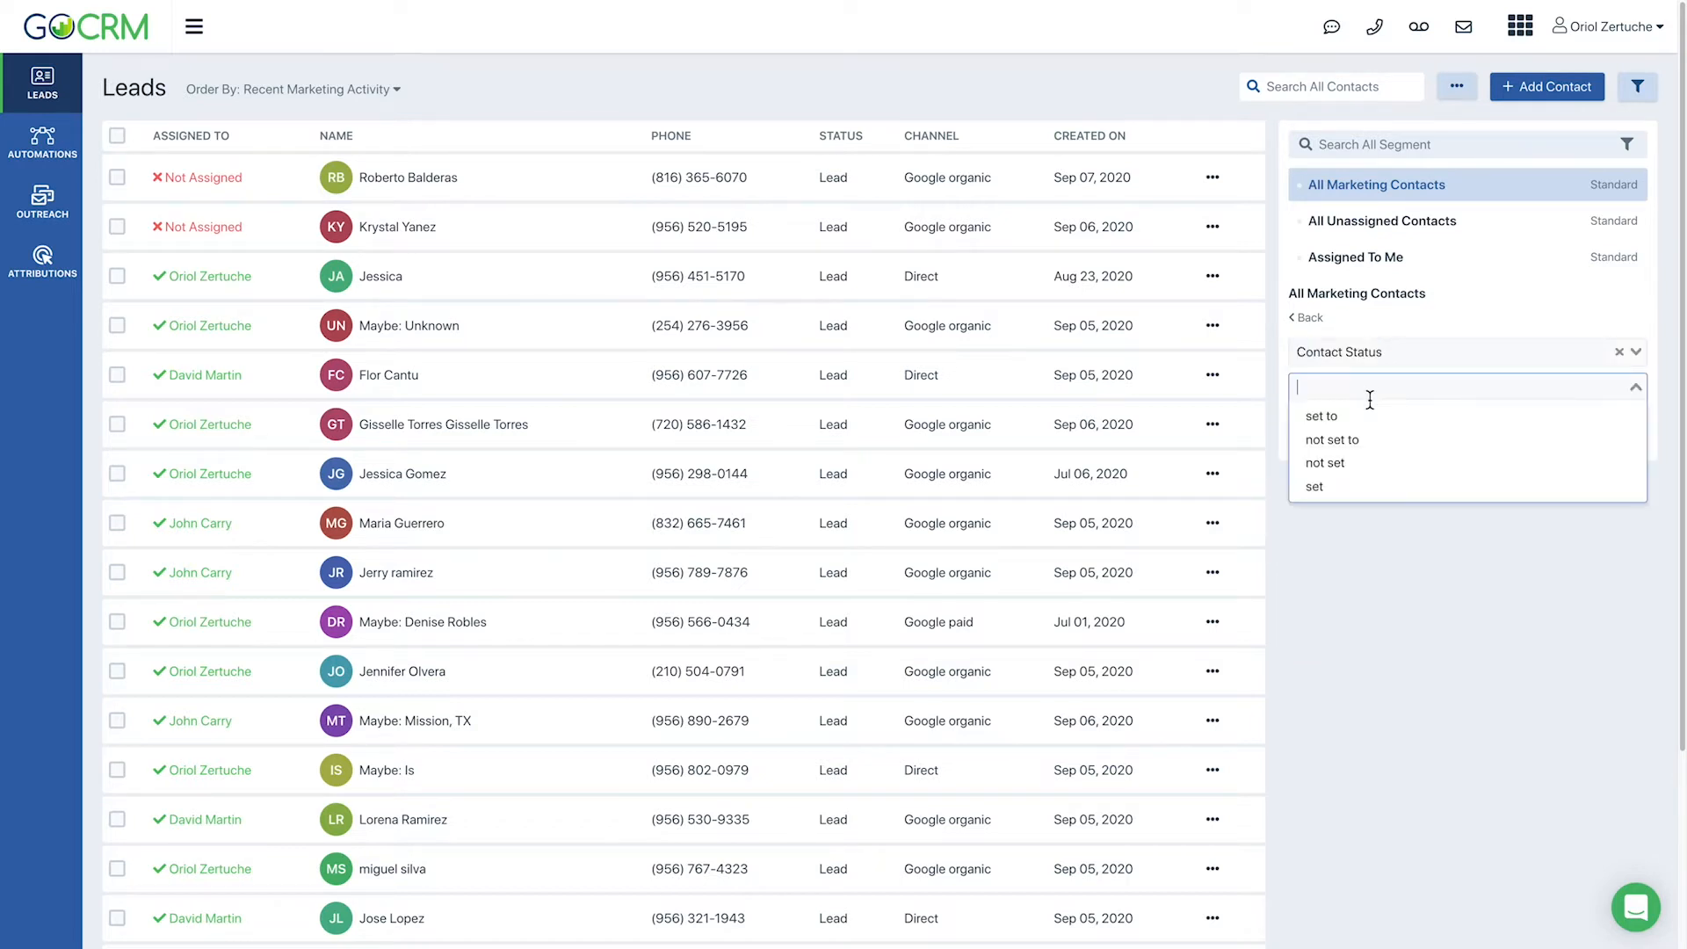
left_click(1367, 415)
left_click(1363, 421)
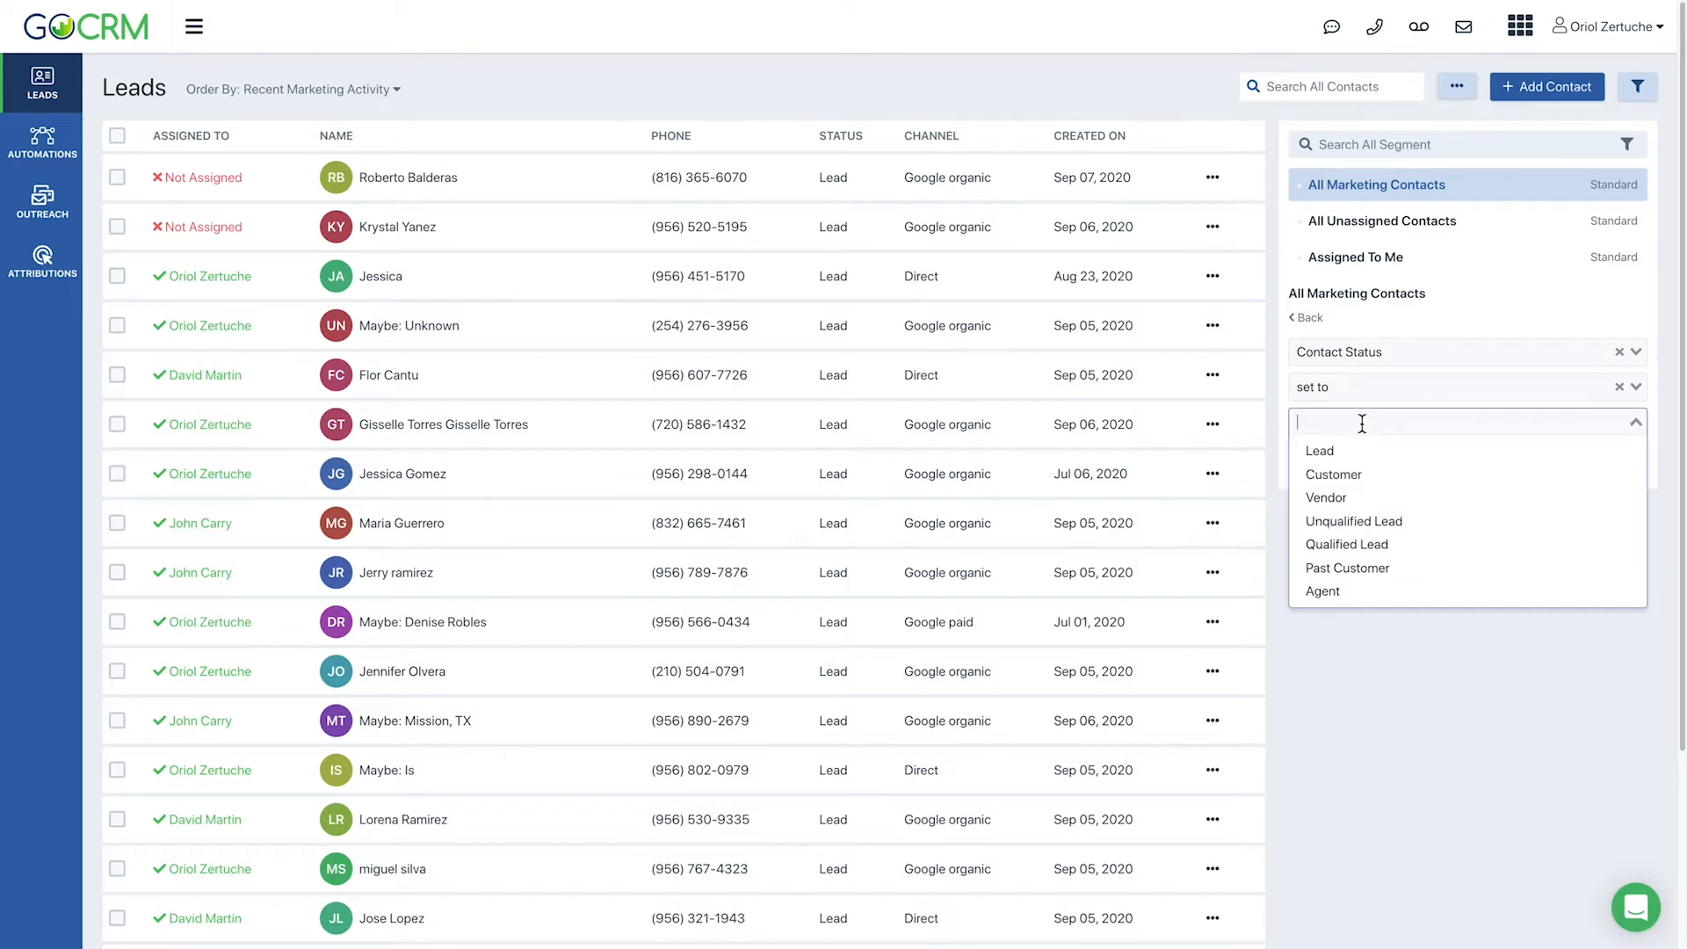
left_click(1362, 450)
left_click(1359, 466)
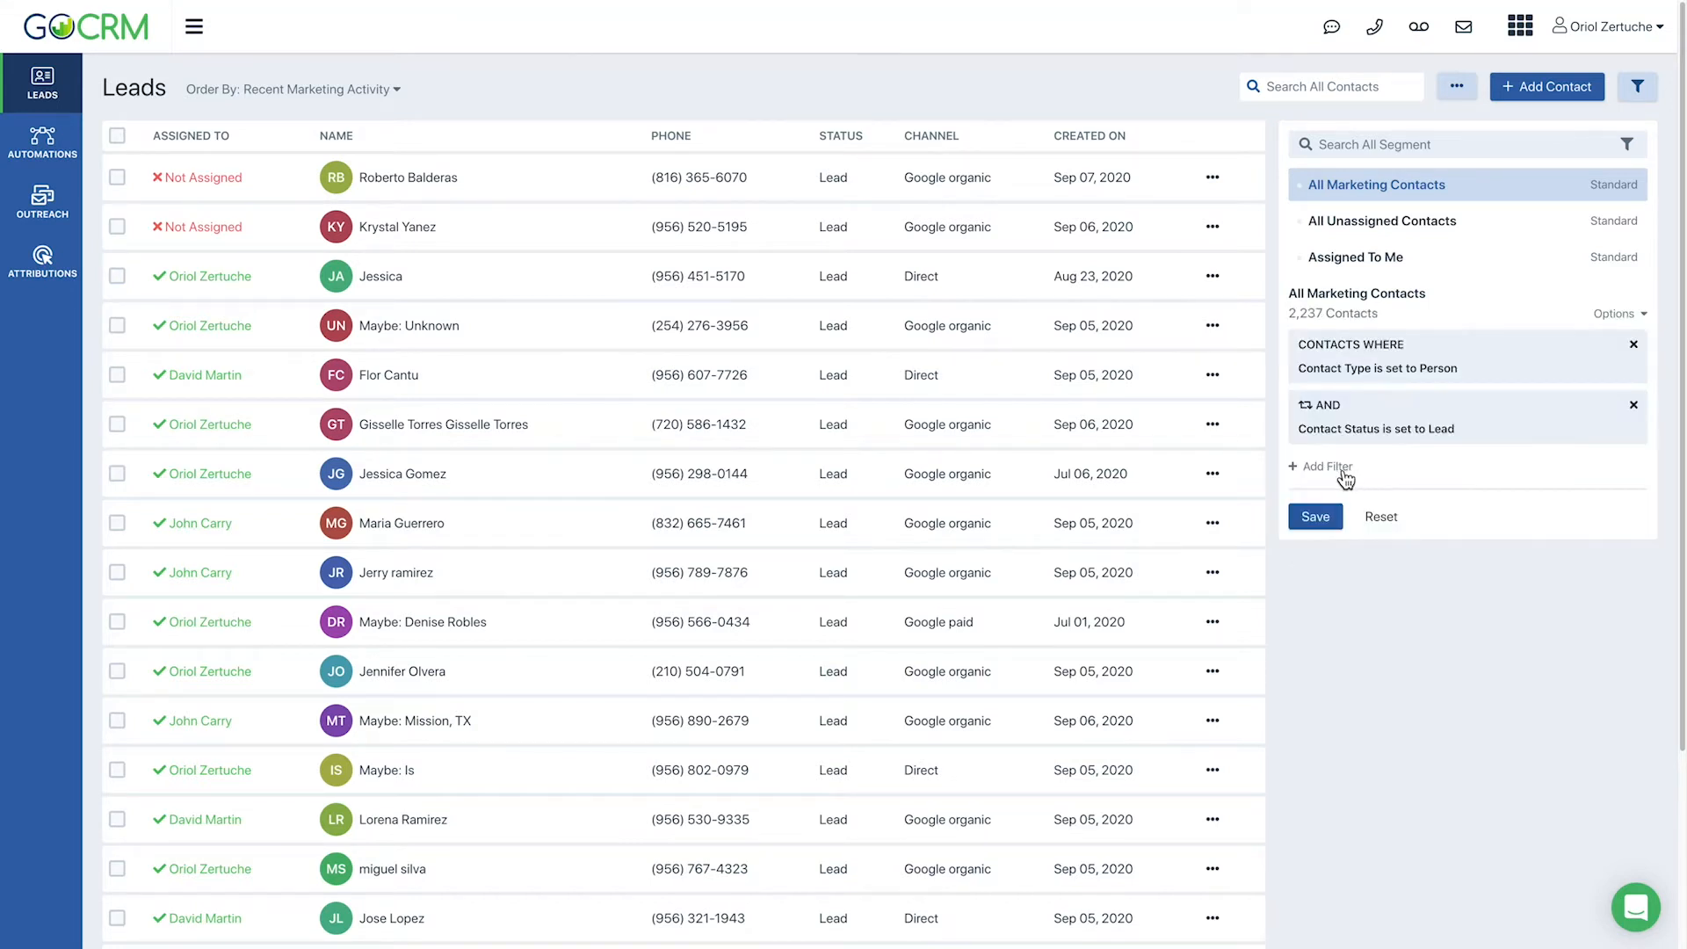
- Add a further filter for Inbound Call not within last 90 days
left_click(1341, 472)
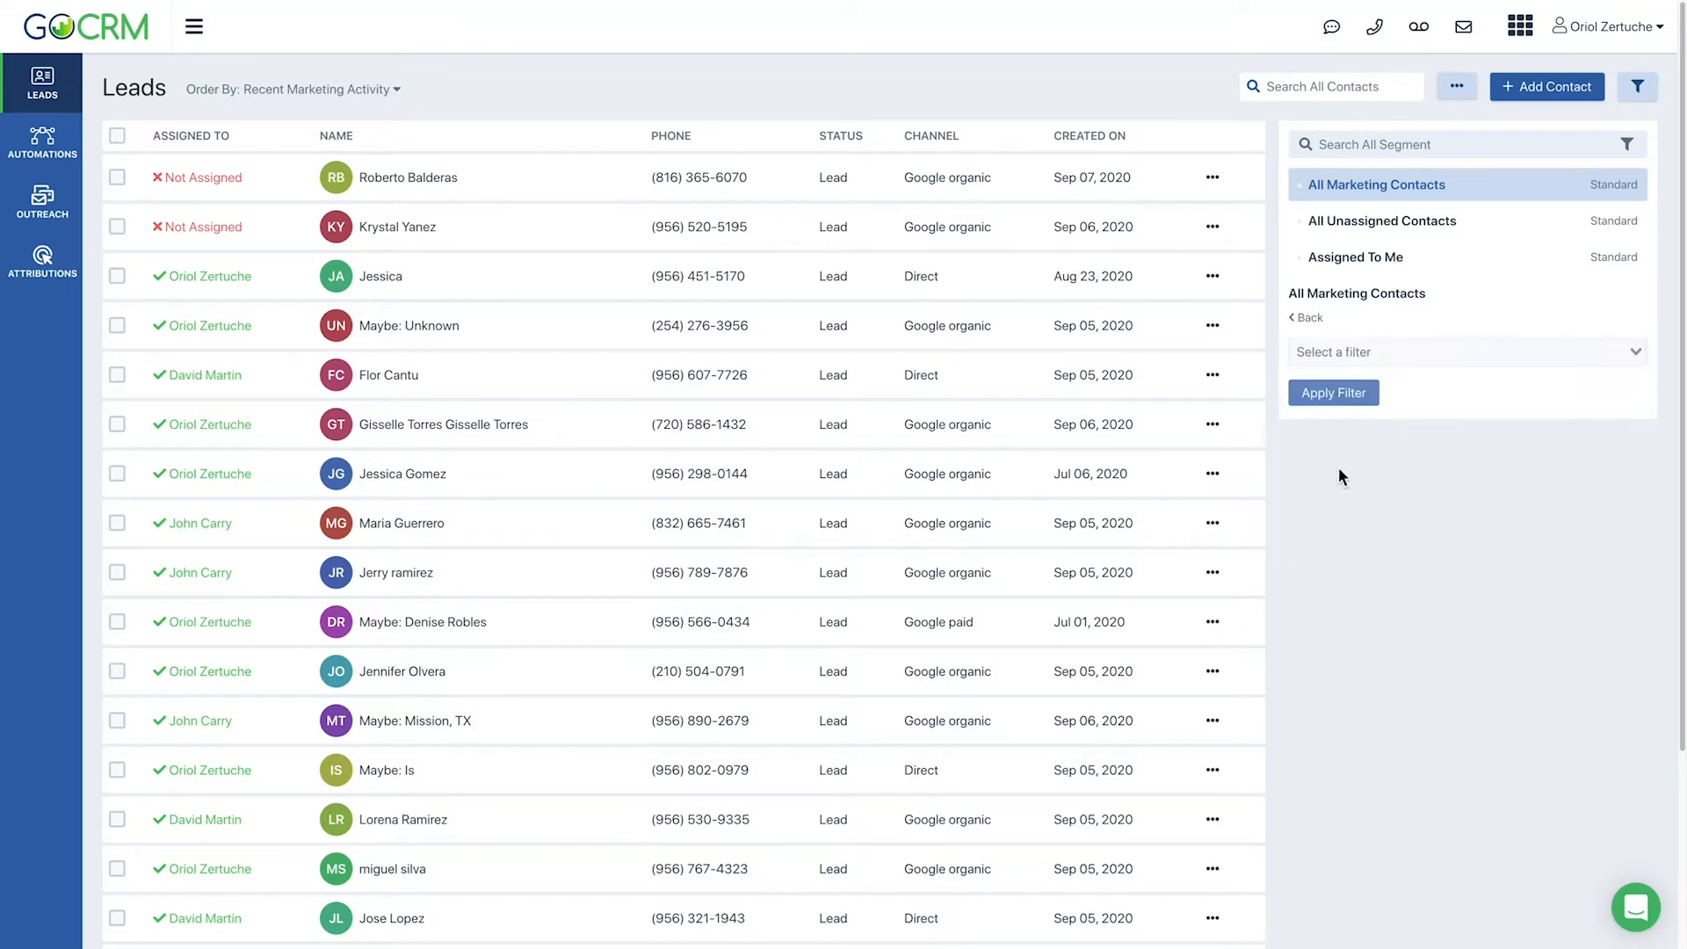
left_click(1380, 354)
type("in")
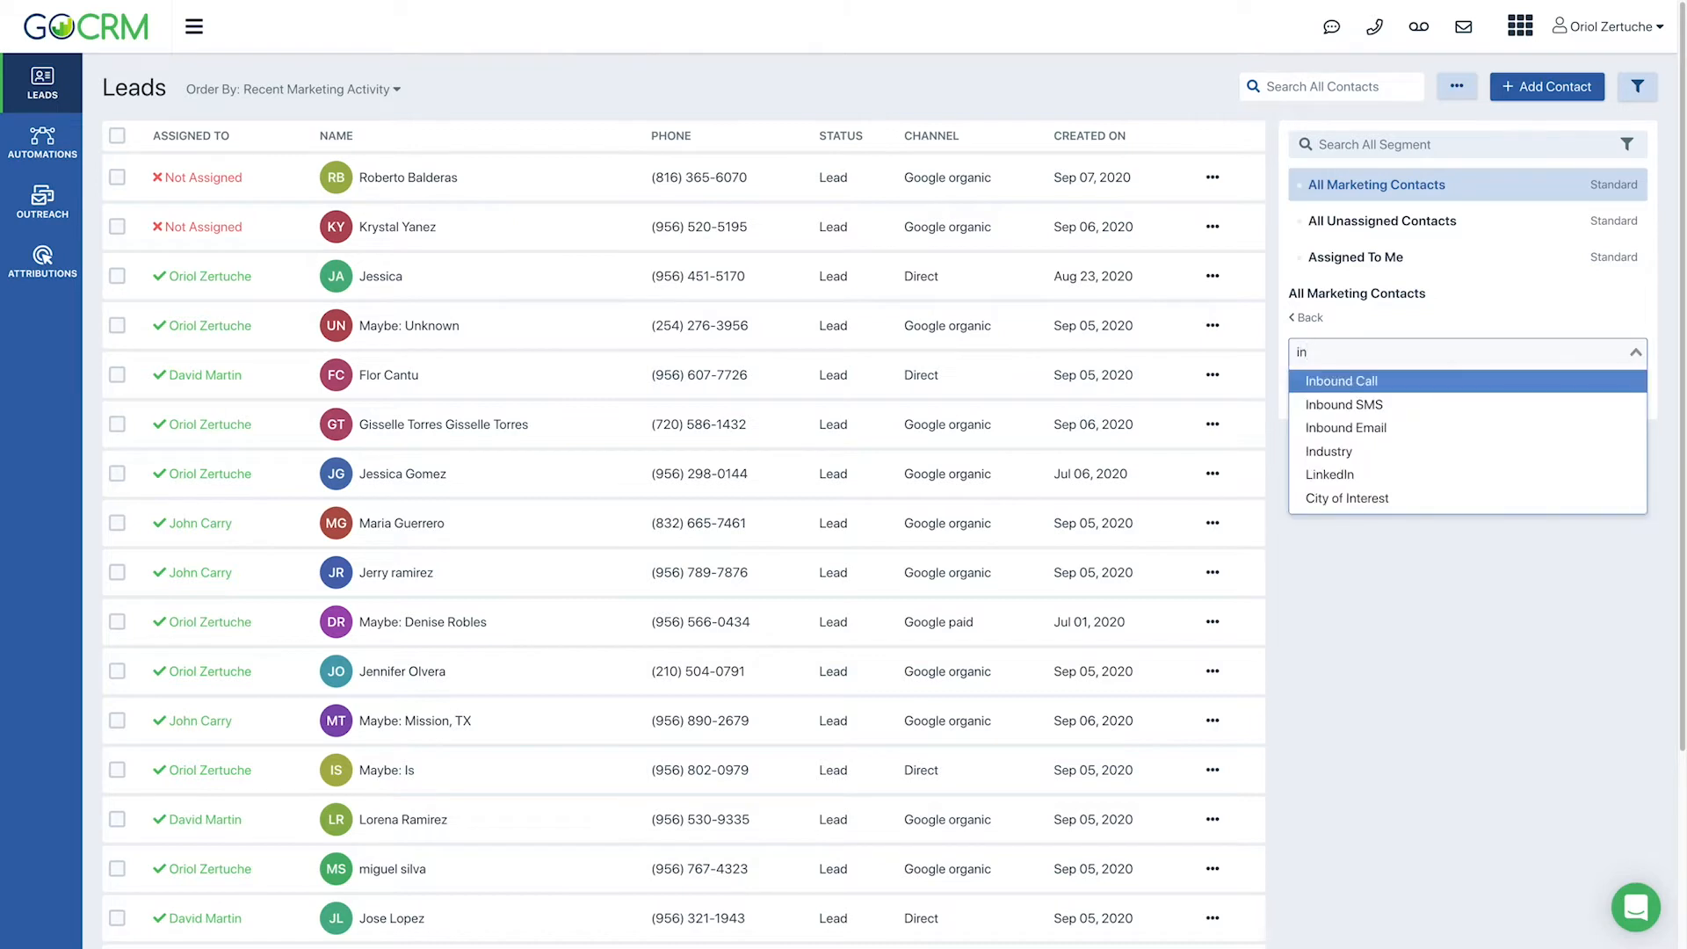
key("Return")
left_click(1373, 380)
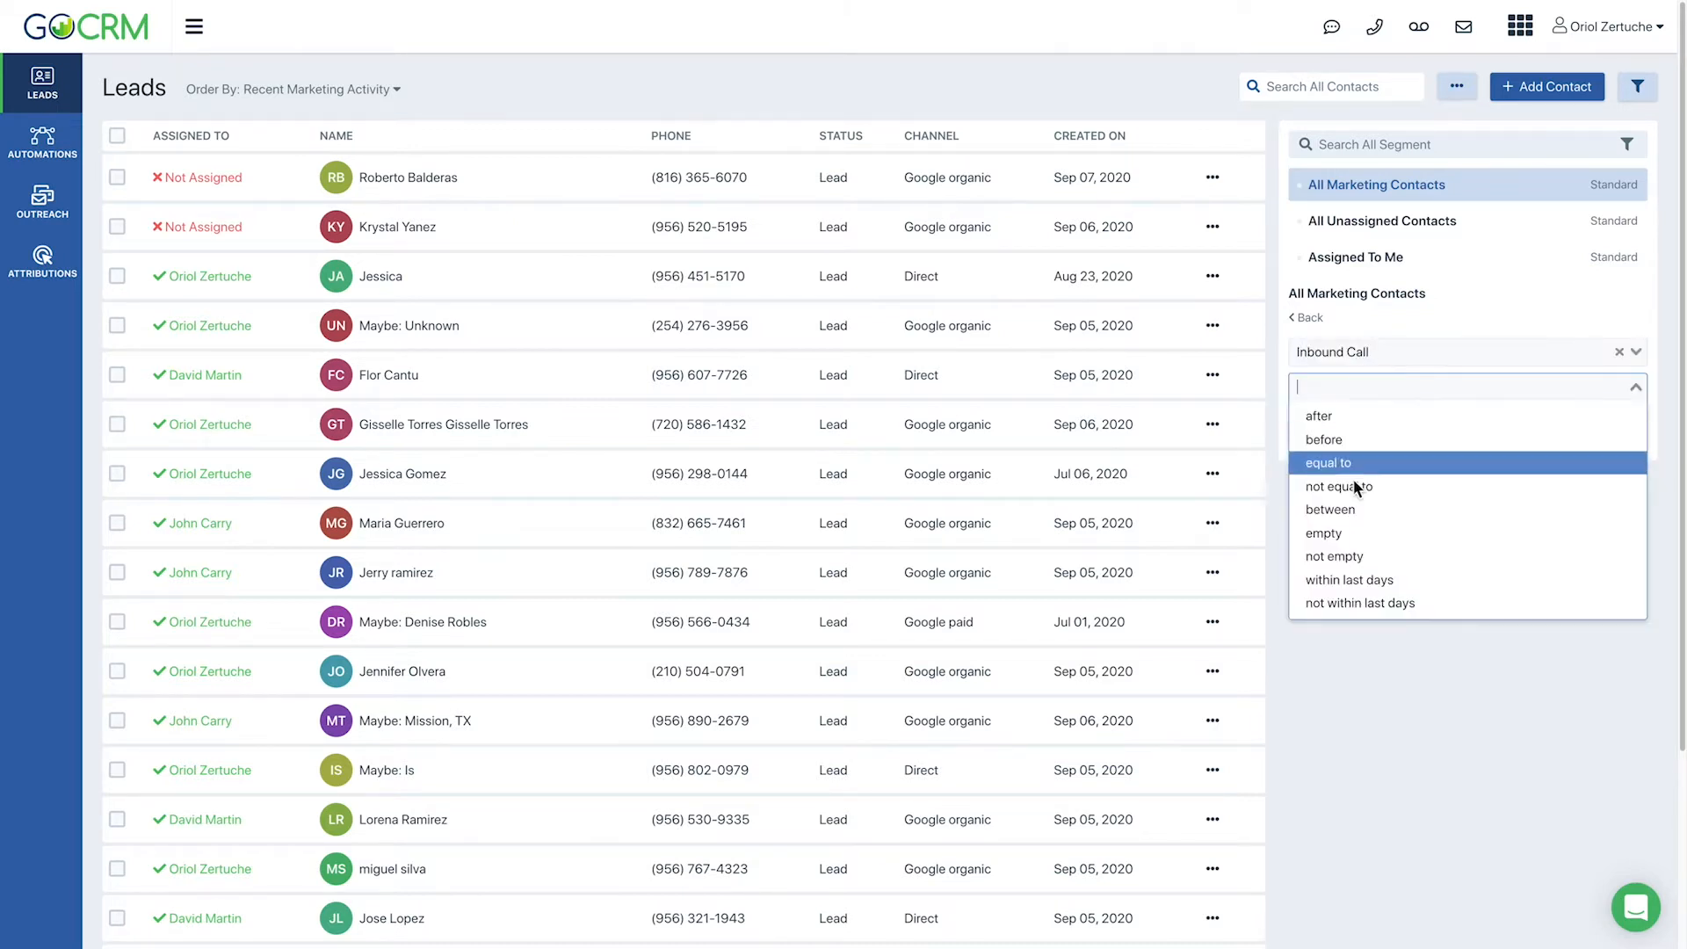
left_click(1357, 604)
left_click(1356, 426)
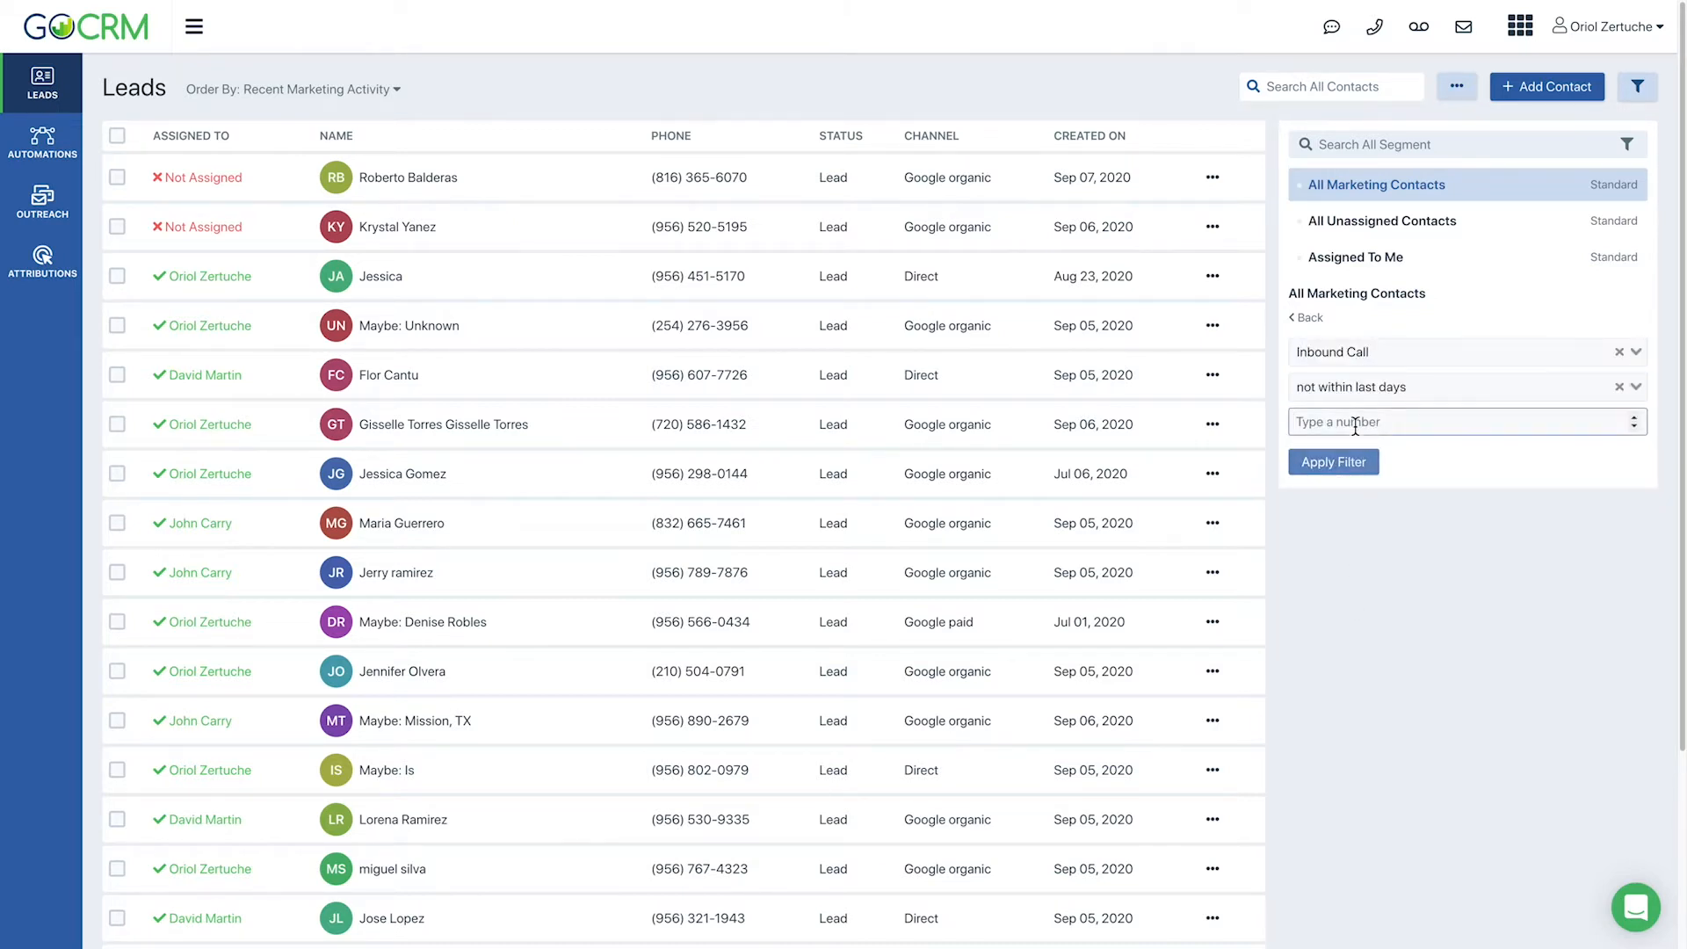
type("90")
left_click(1340, 462)
- Add an OR condition under the Inbound Call filter for Inbound SMS not within last 90 days
left_click(1333, 483)
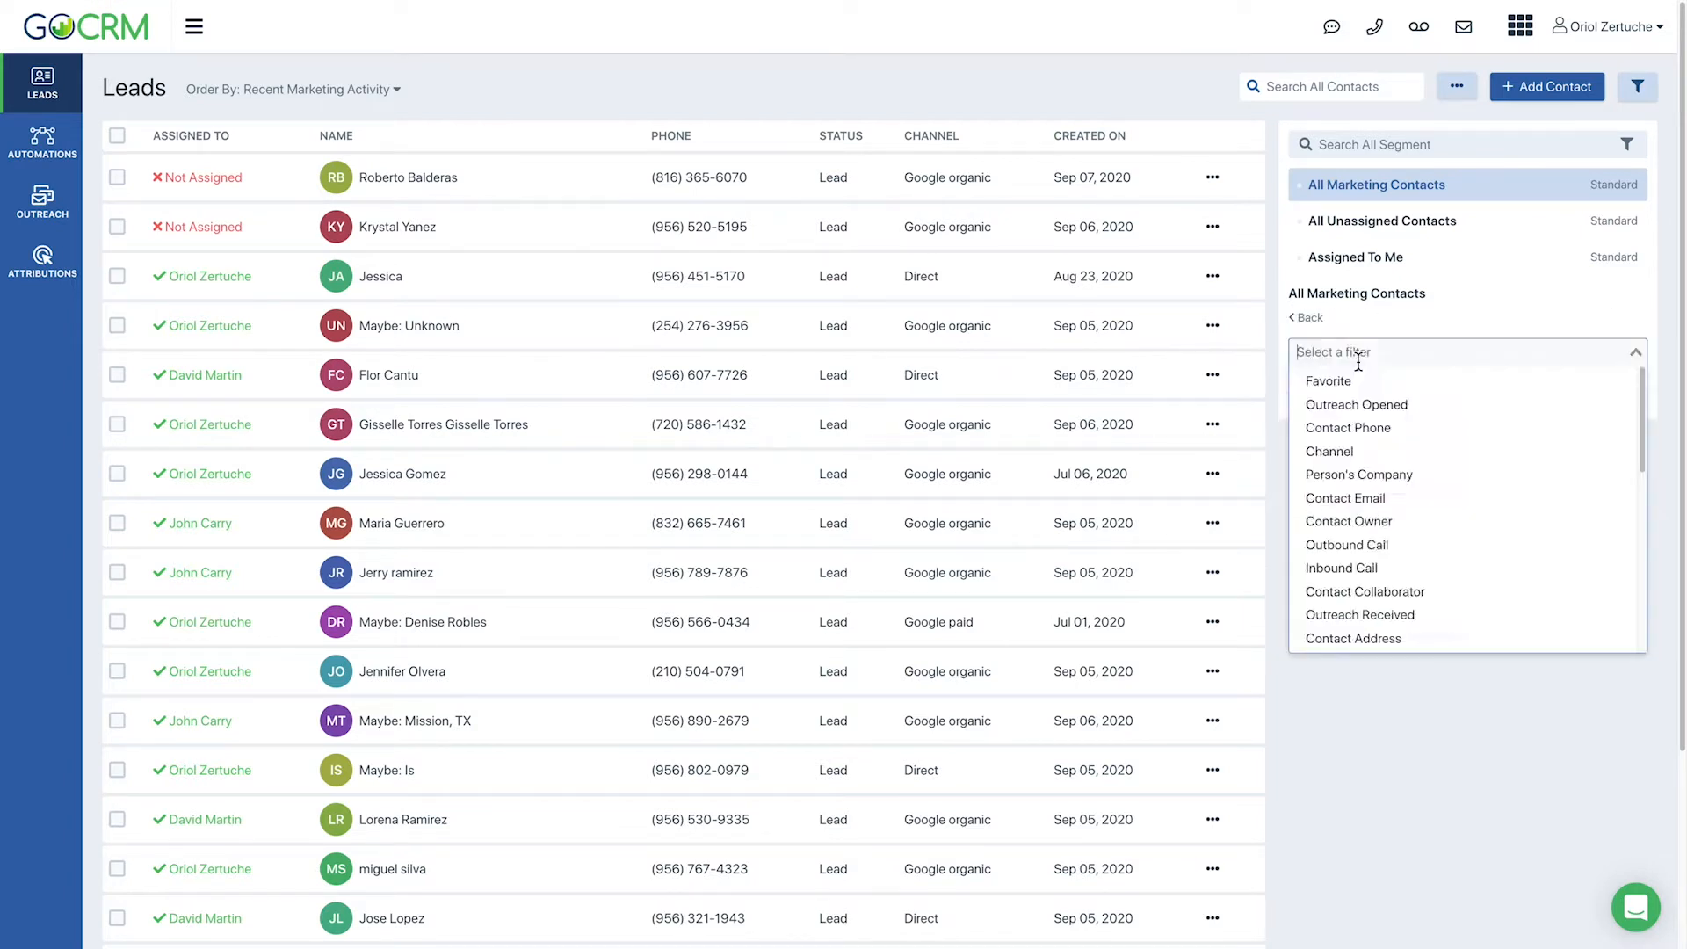
type("in")
key("Down")
key("Return")
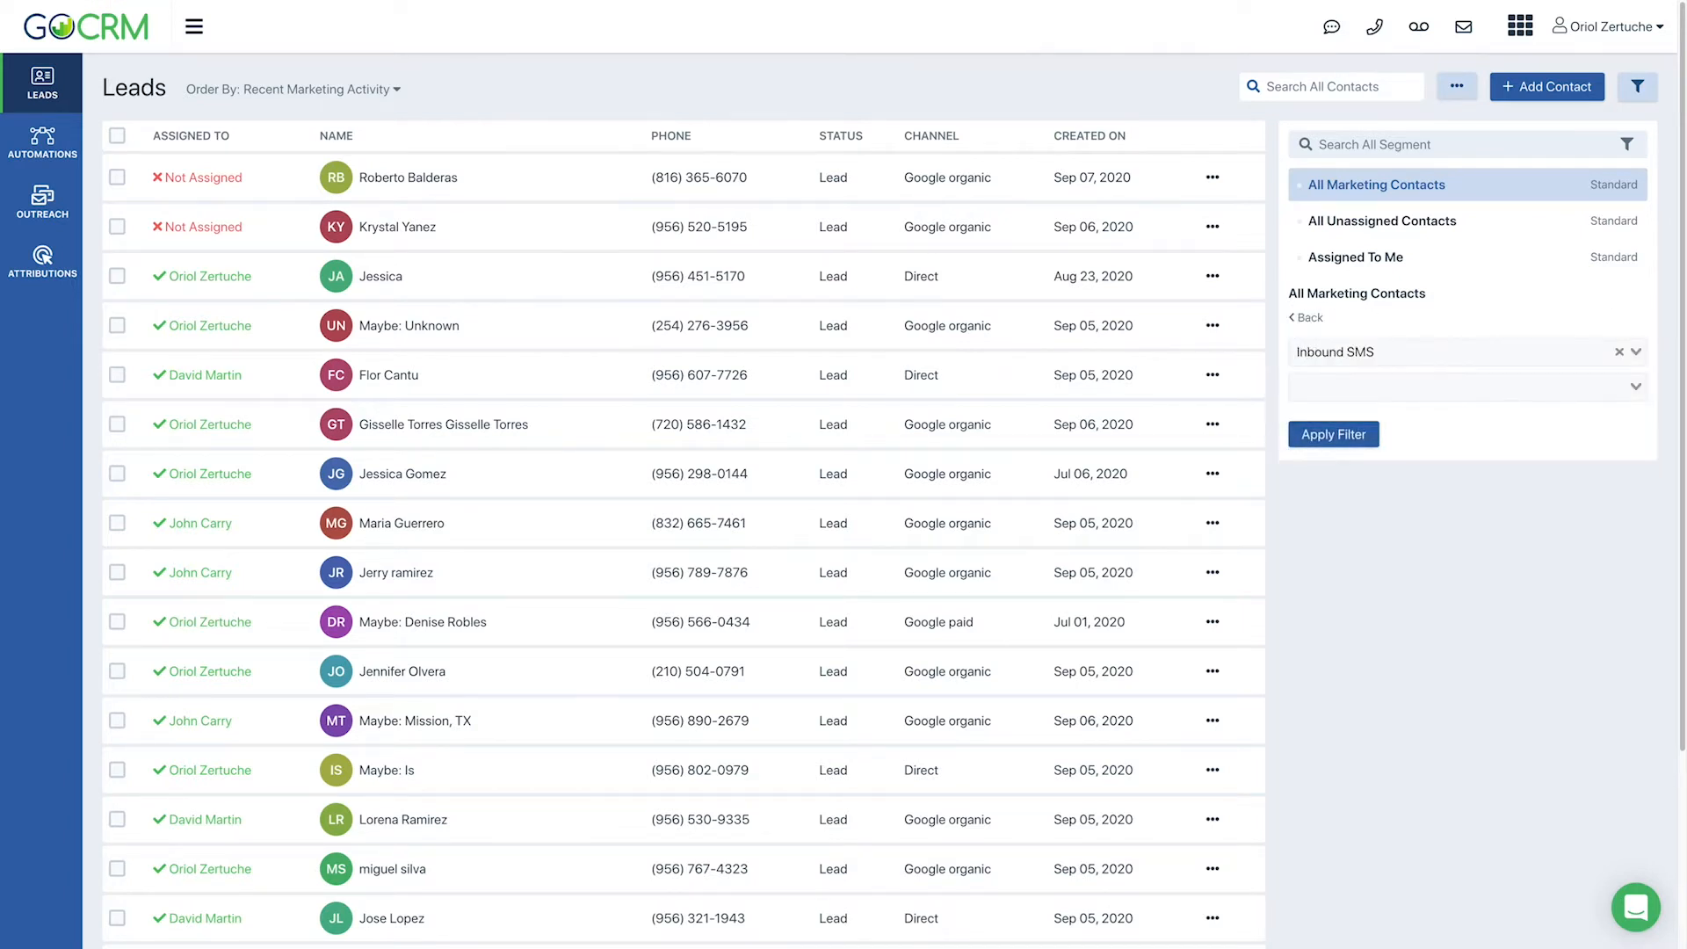
left_click(1354, 388)
left_click(1352, 606)
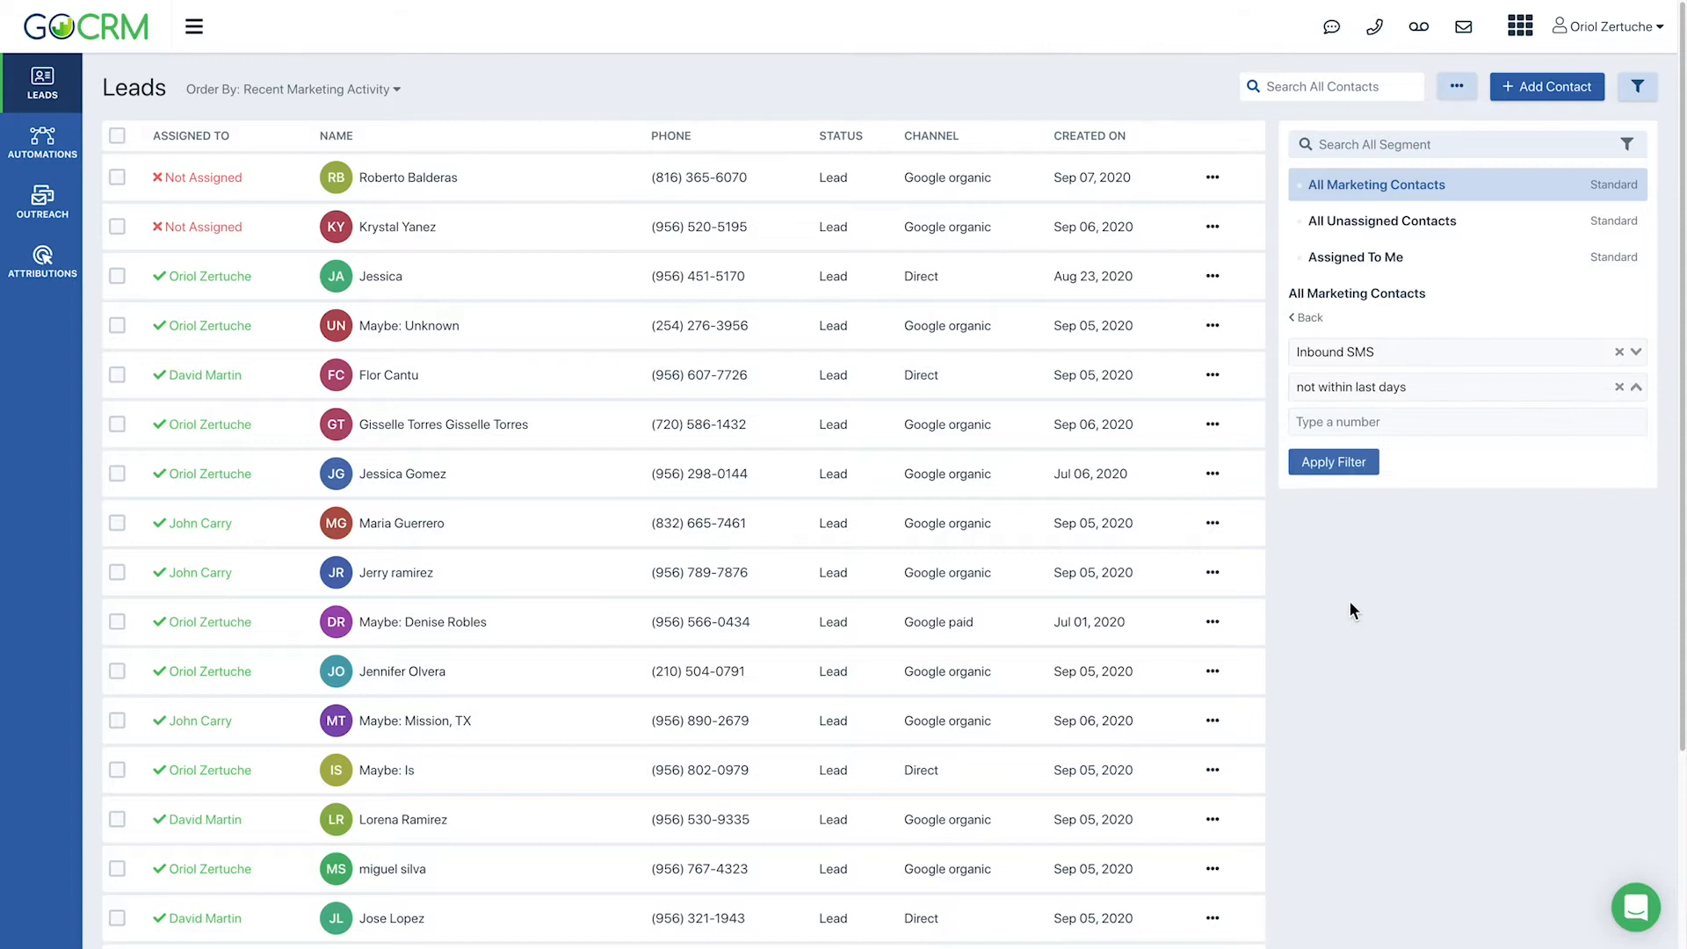
left_click(1346, 428)
type("60")
- Add another OR condition under the Inbound Call filter for Inbound Email not within last 90 days
left_click(1340, 356)
type("in")
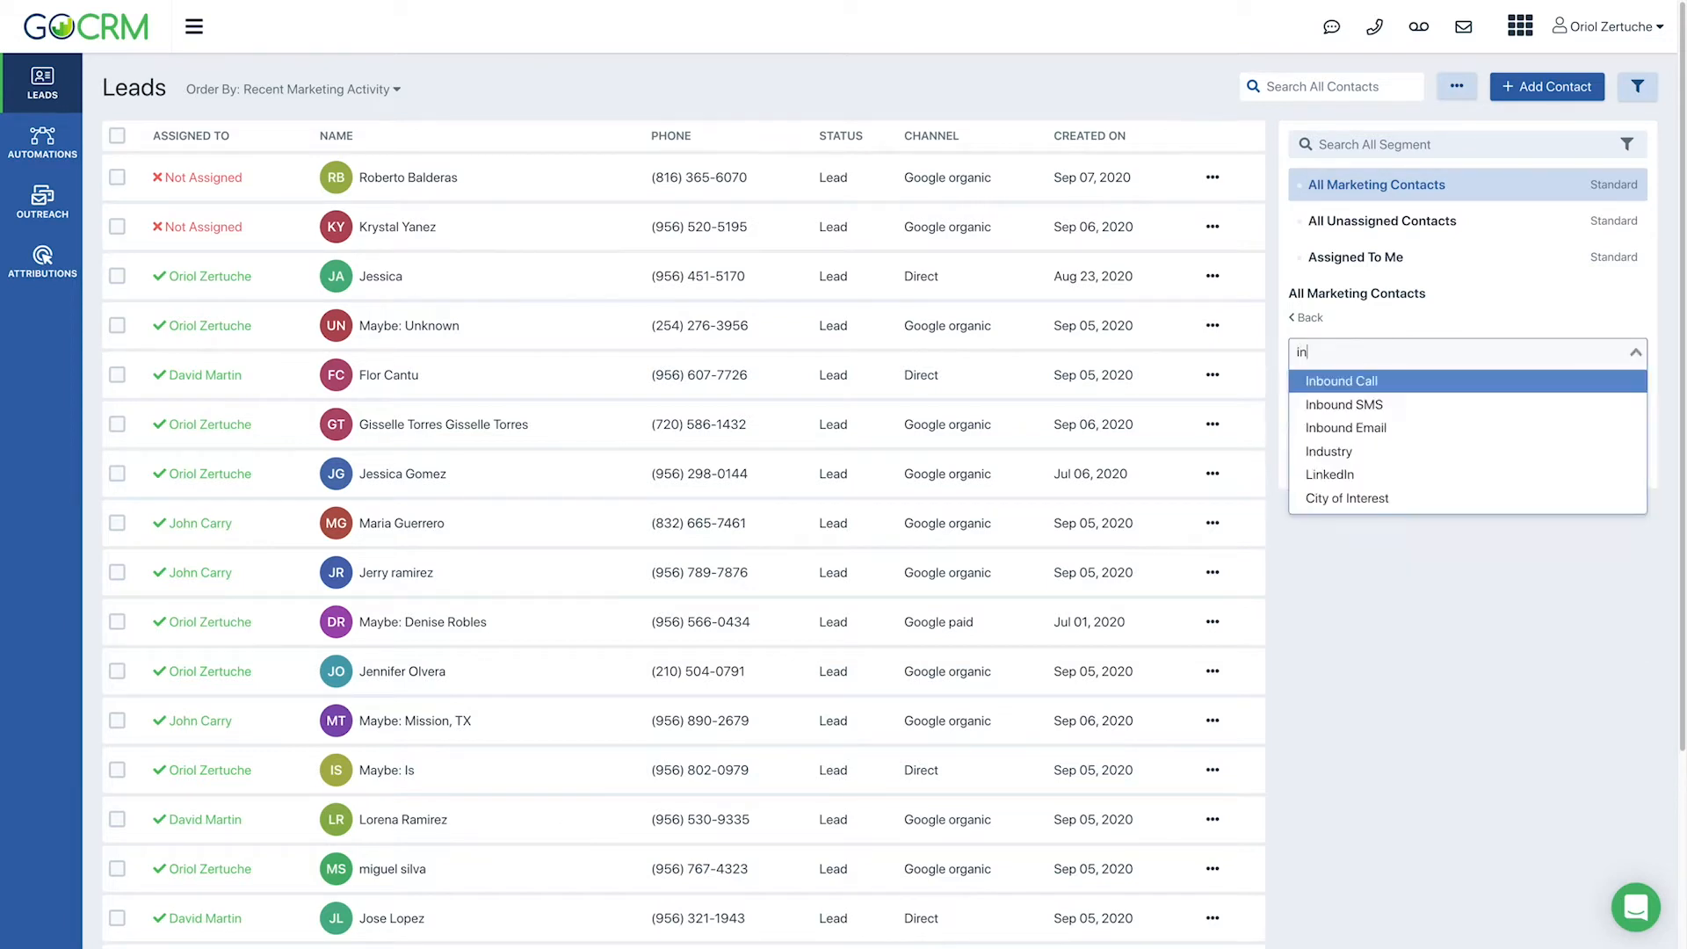
type("b")
key("Down")
key("Down")
key("Return")
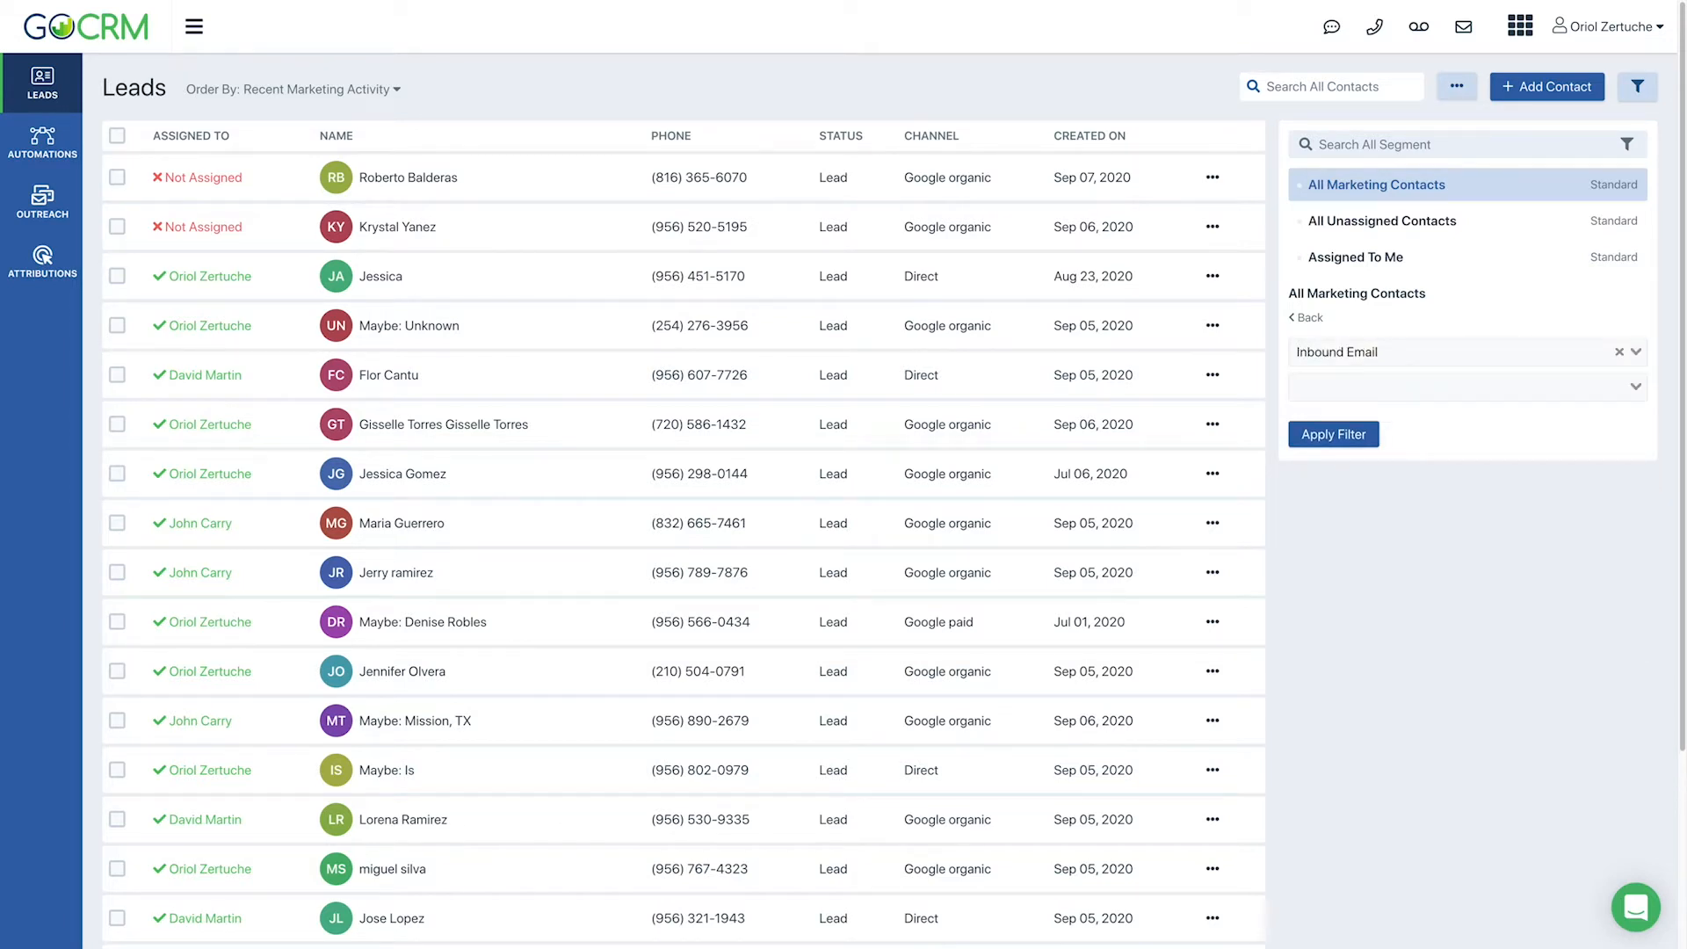
left_click(1342, 383)
left_click(1340, 607)
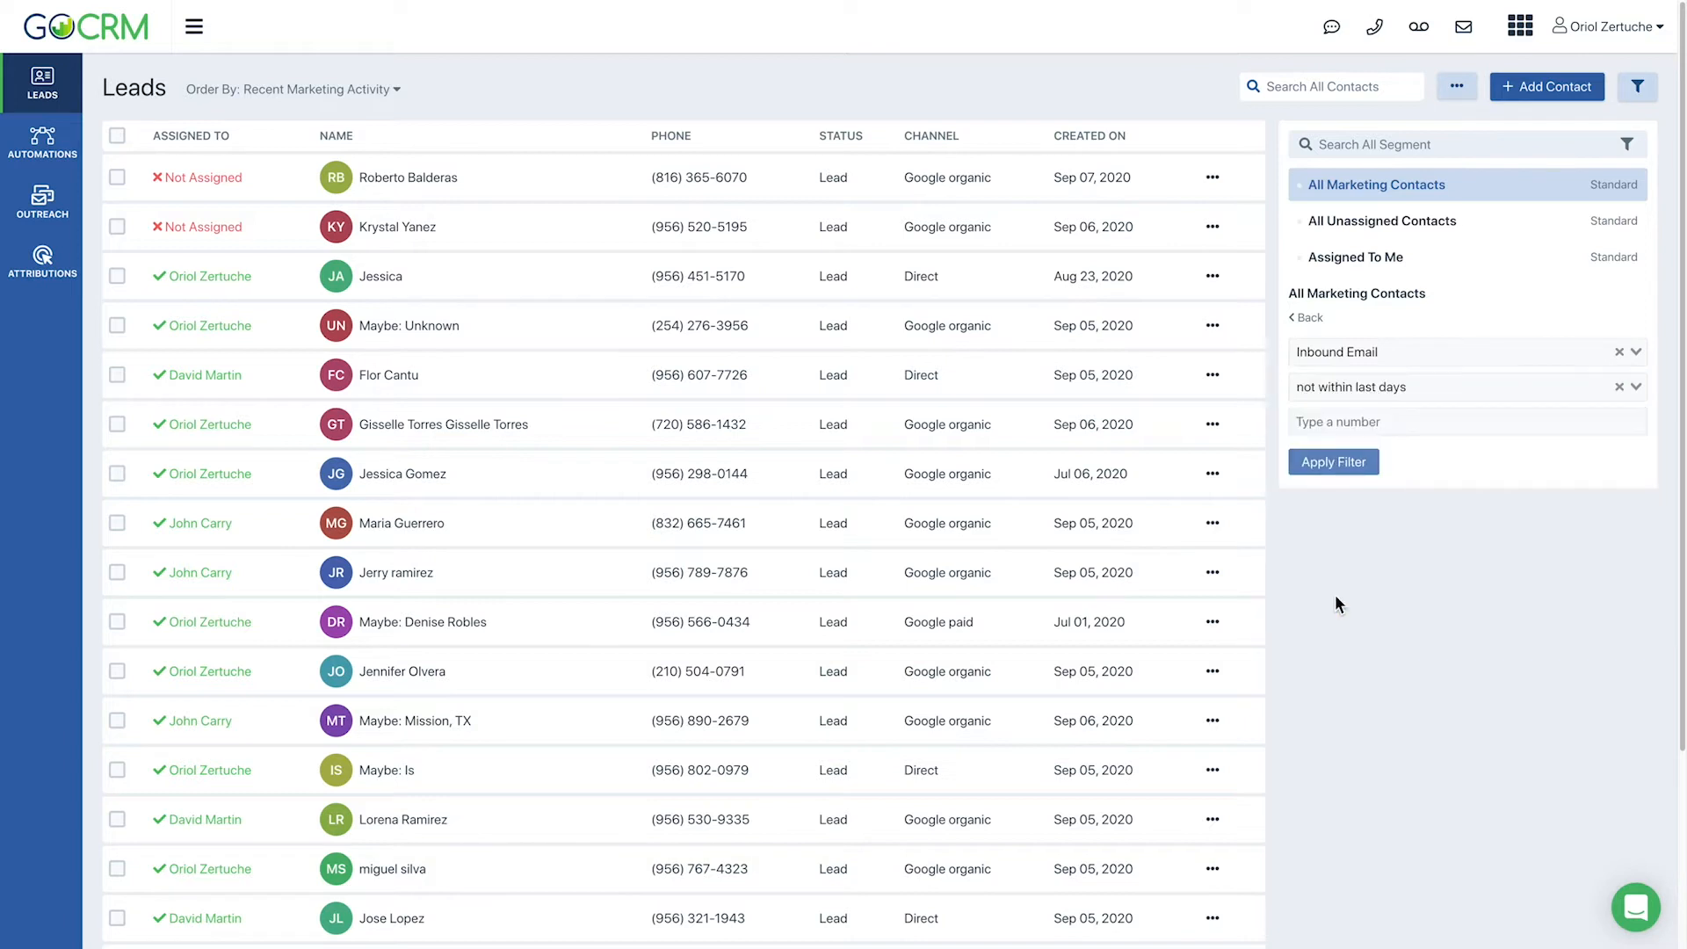
left_click(1333, 429)
type("90")
left_click(1333, 461)
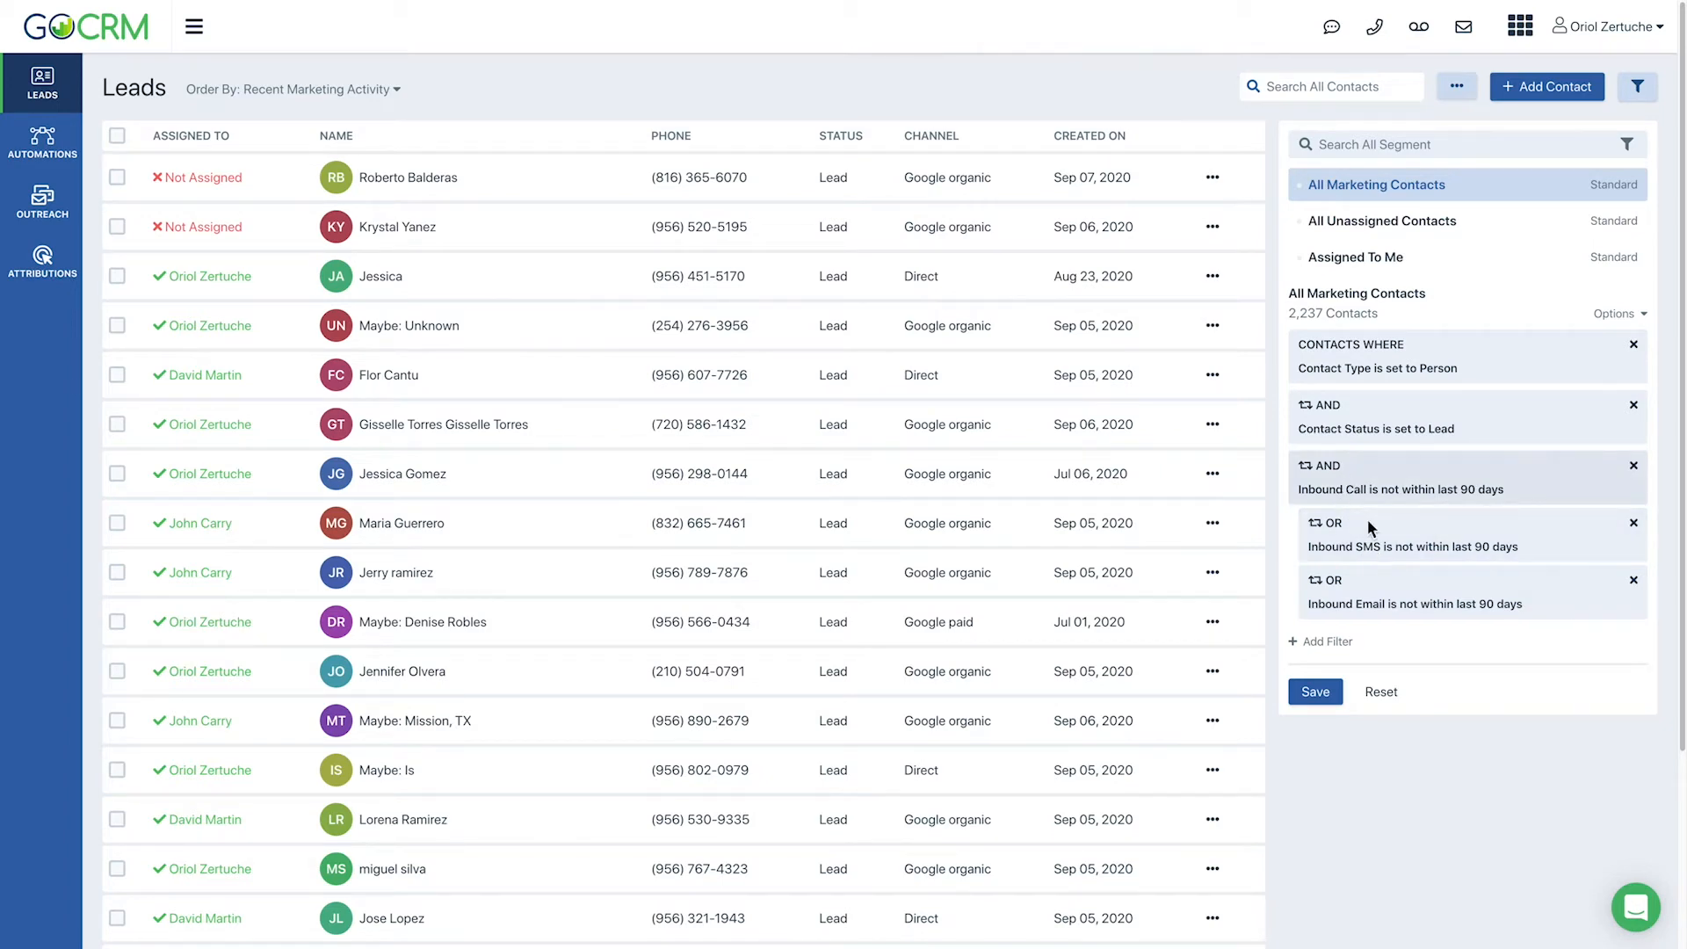
- Save the filtered contacts as a segment named "Leads with No Inbound Activity for 90 Days"
left_click(1315, 692)
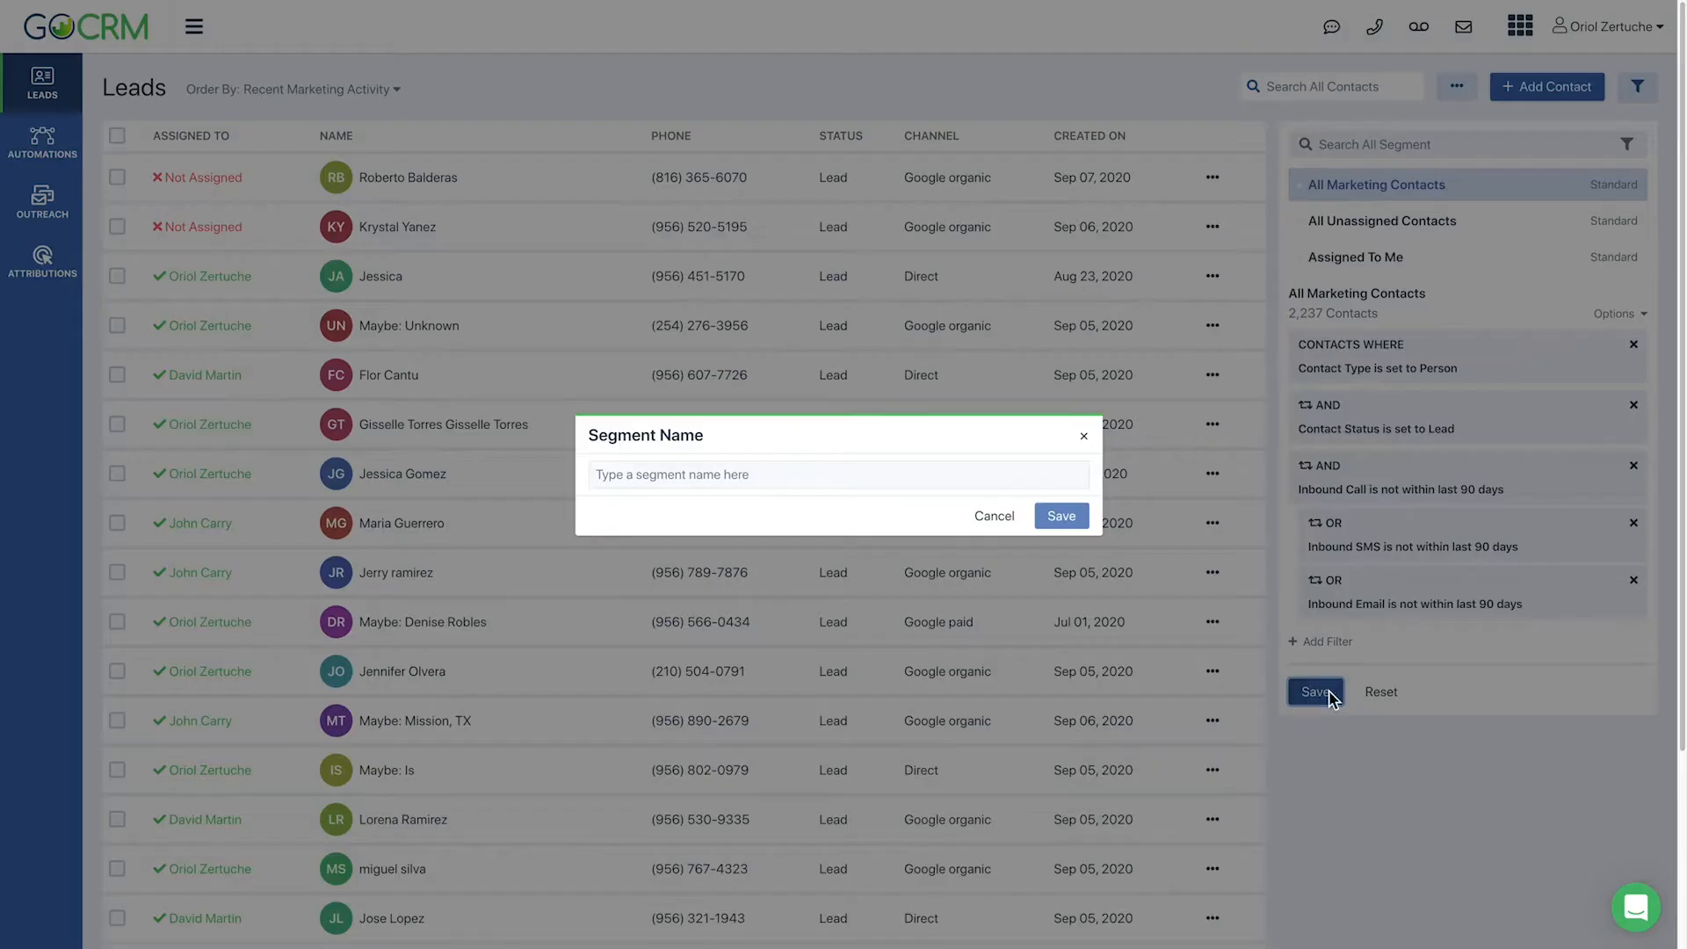
left_click(651, 482)
type("L>")
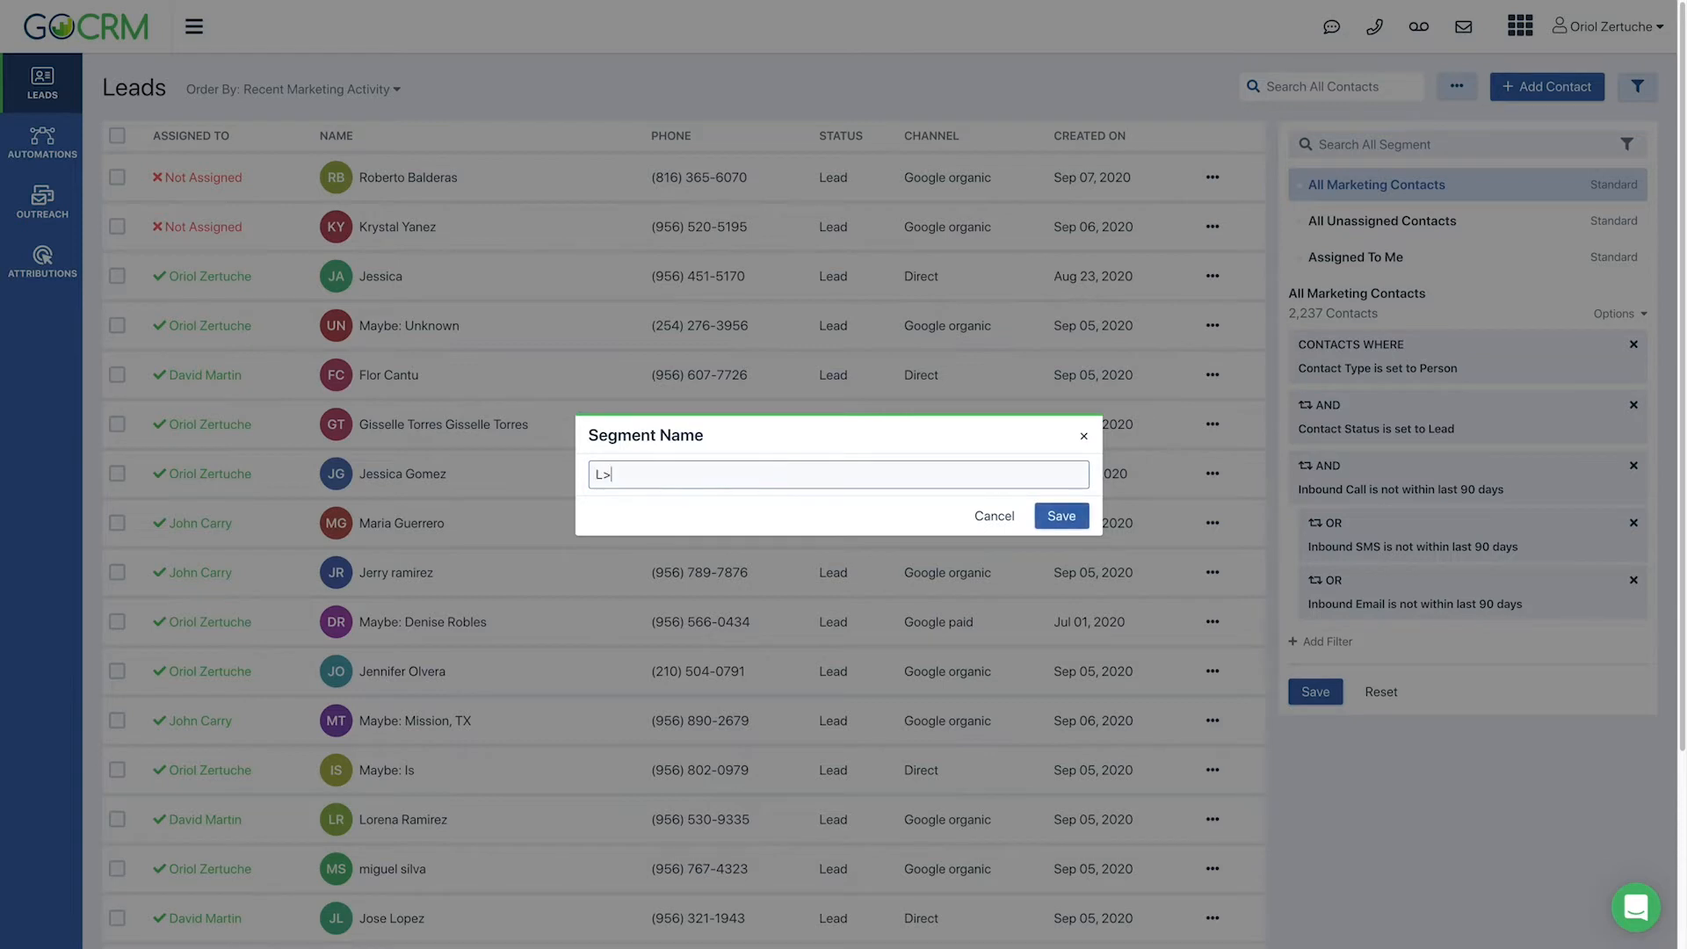
type("ads with No Inbound Activity for 90 Days")
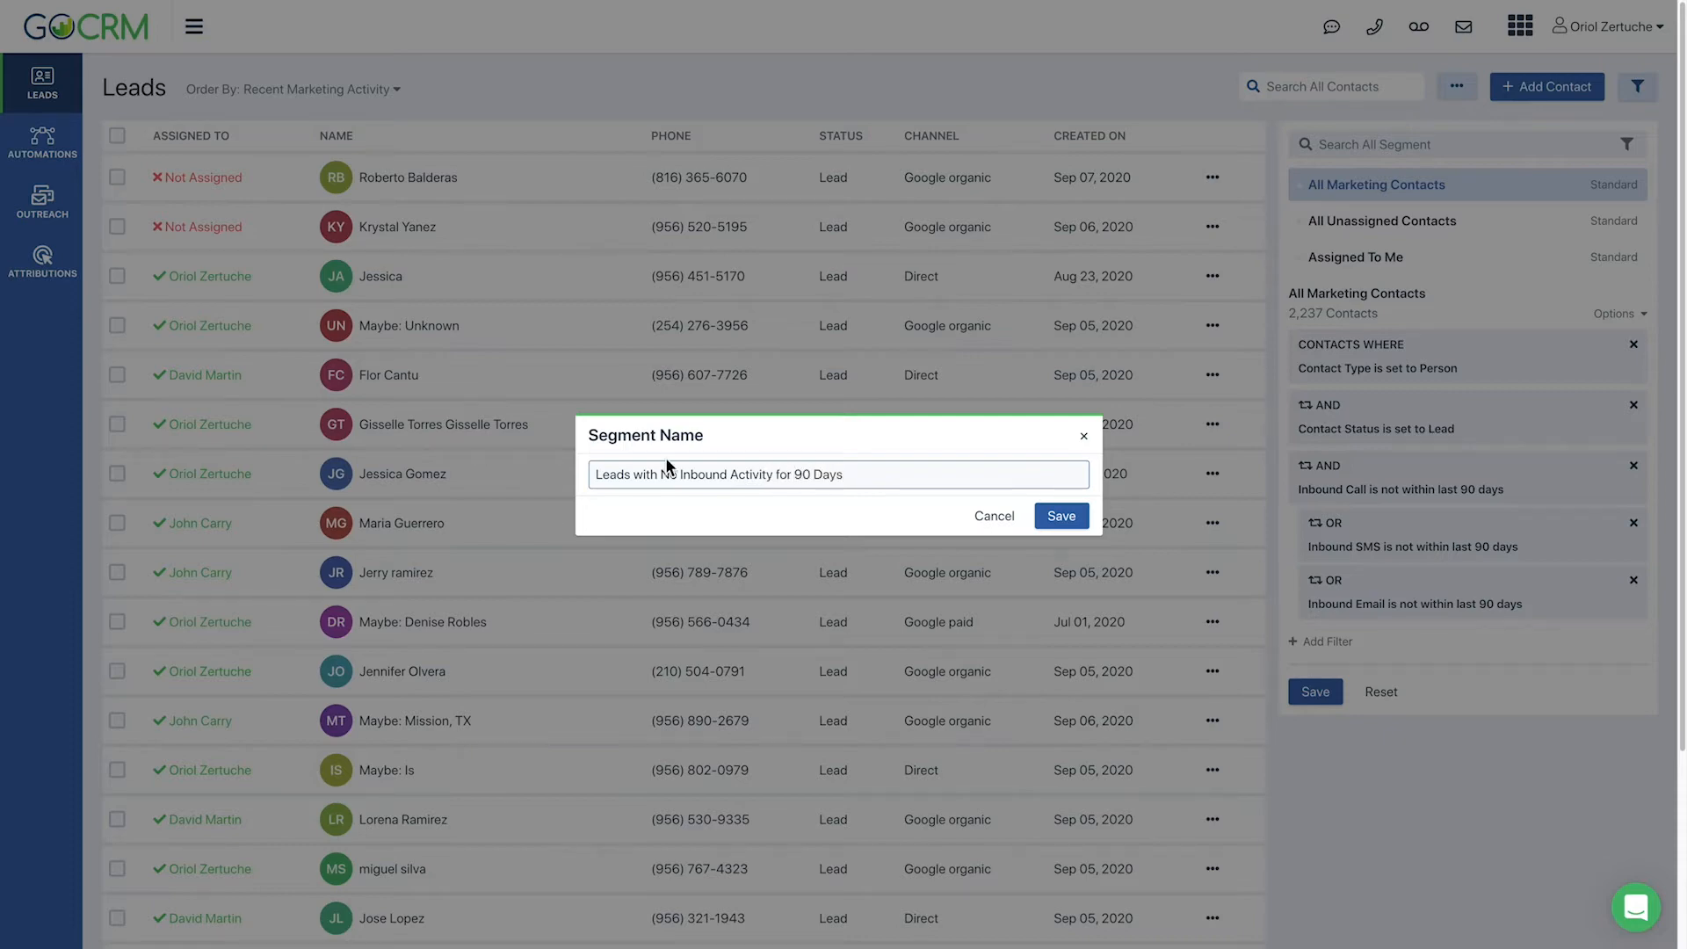
left_click(1081, 524)
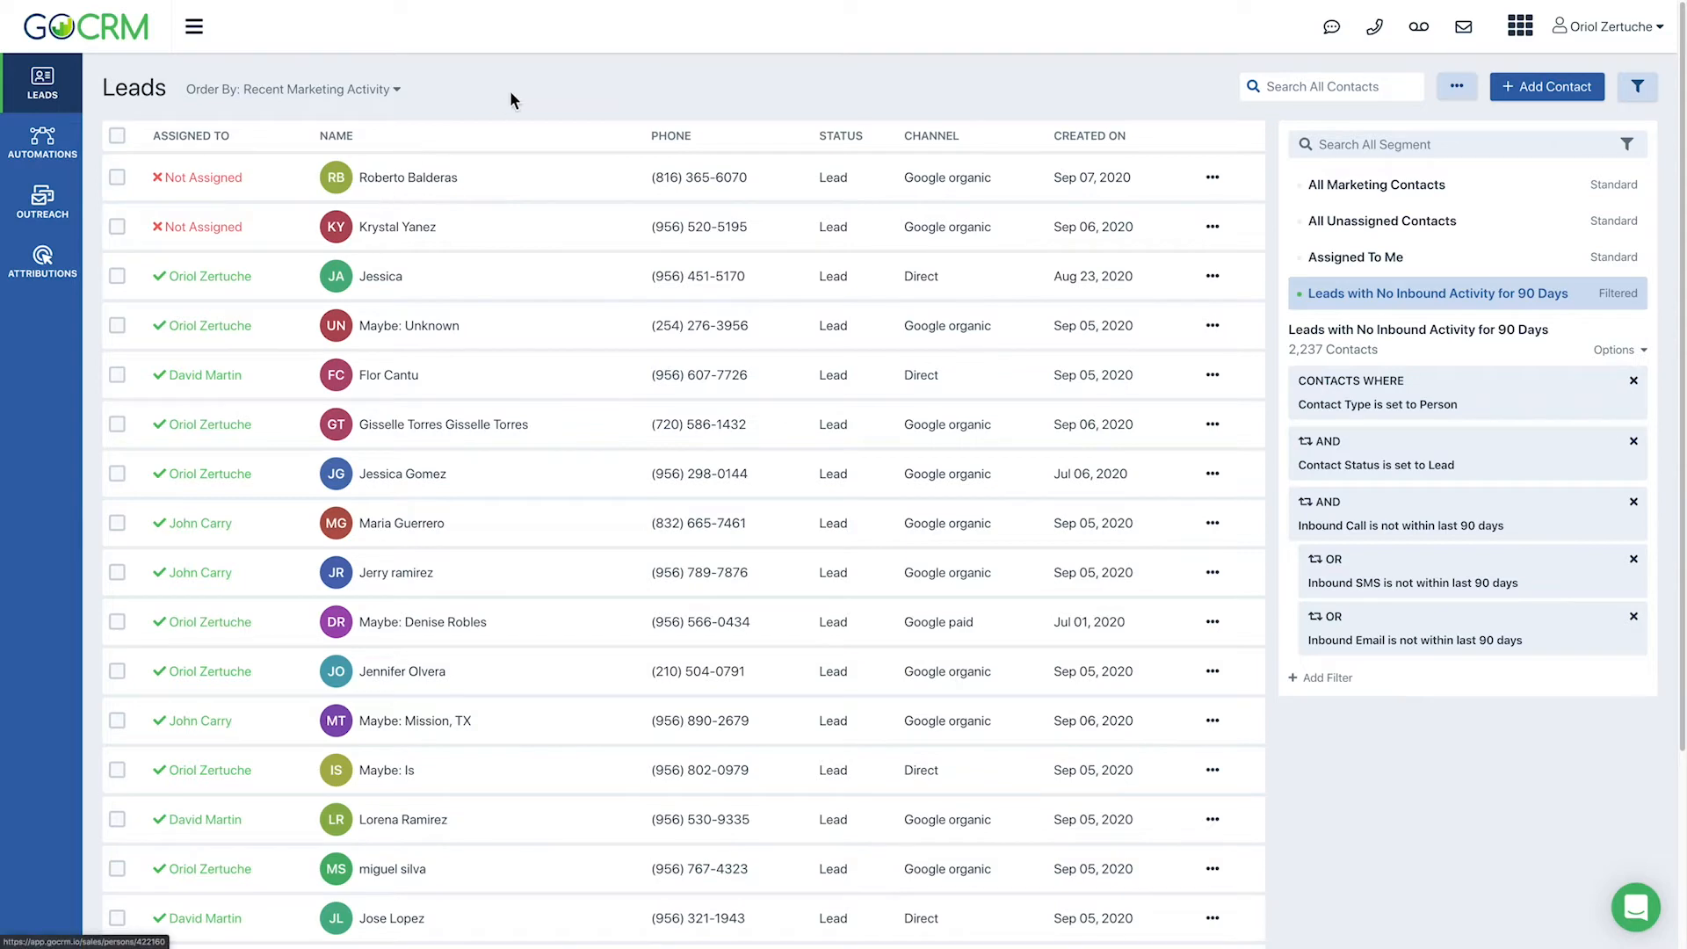
- Create a new automation named "Lead Re-Engagement" that includes contacts from the segment "Leads with No Inbound Activity for 90 Days"
left_click(44, 149)
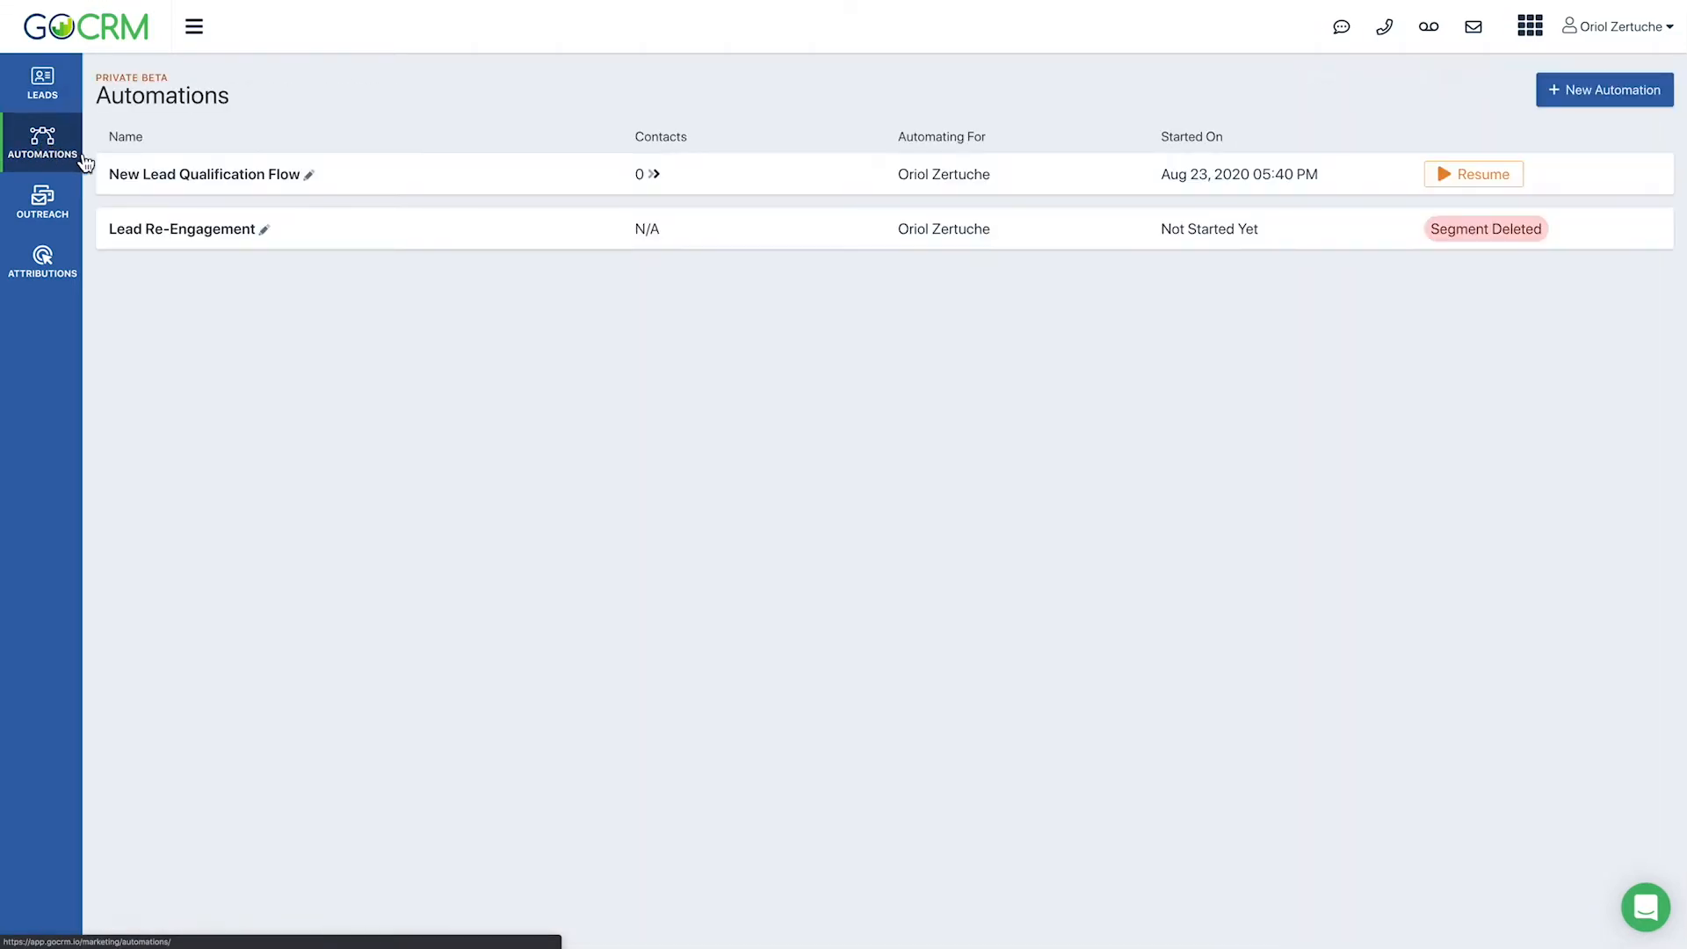
left_click(1622, 98)
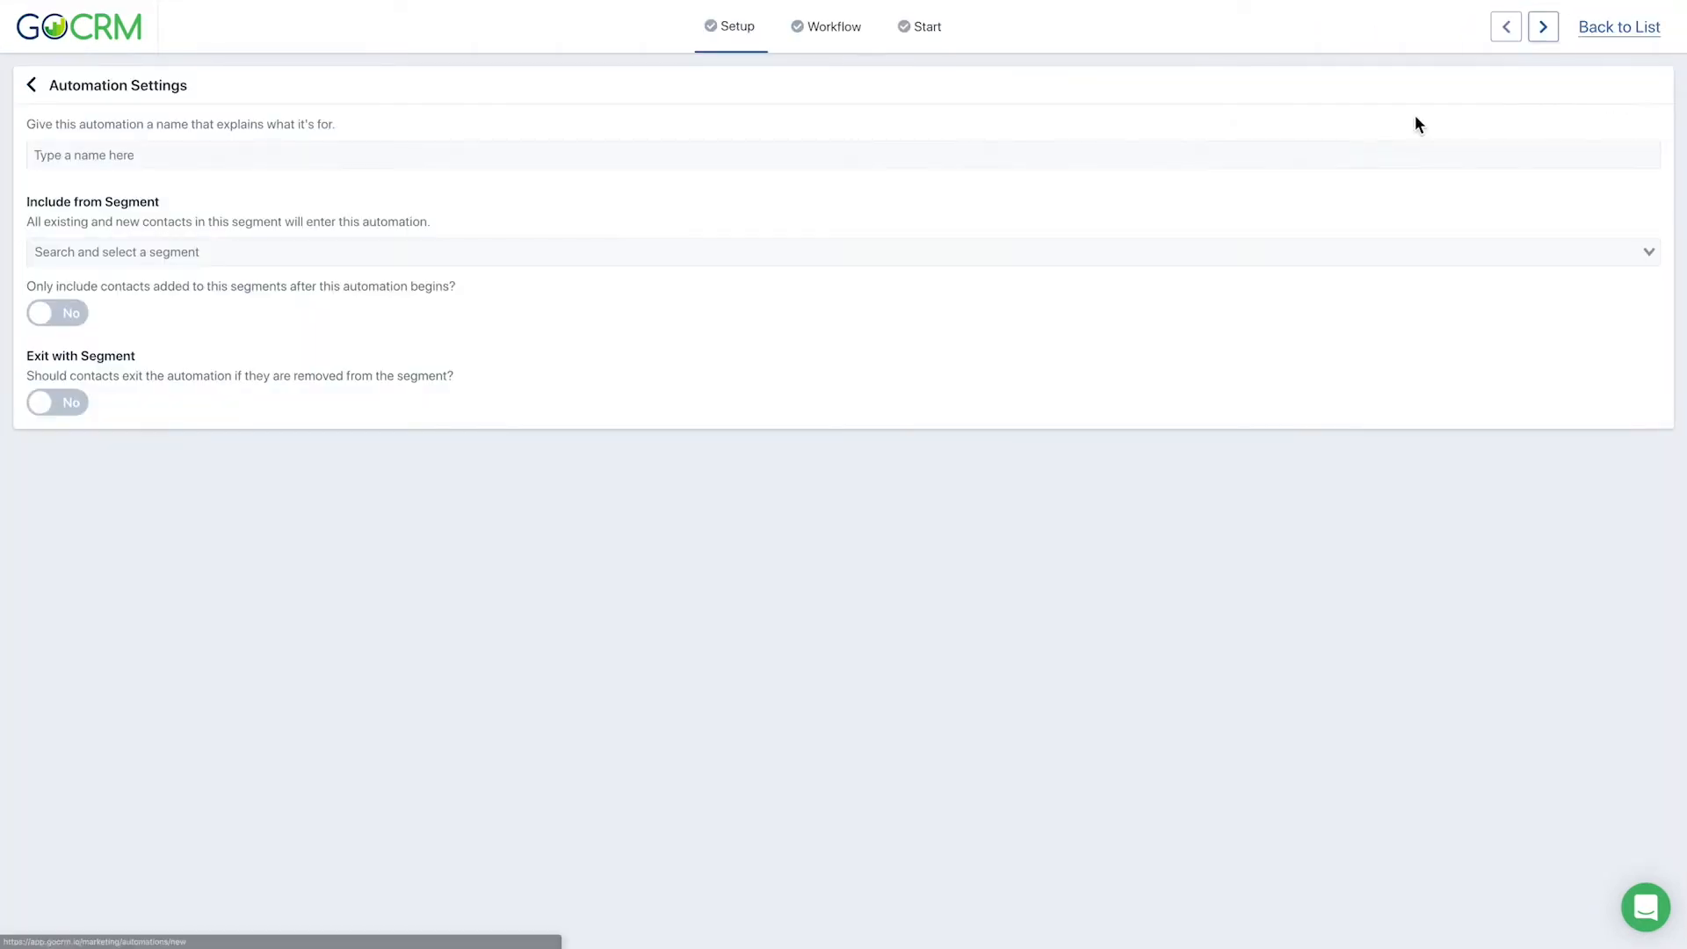
left_click(305, 152)
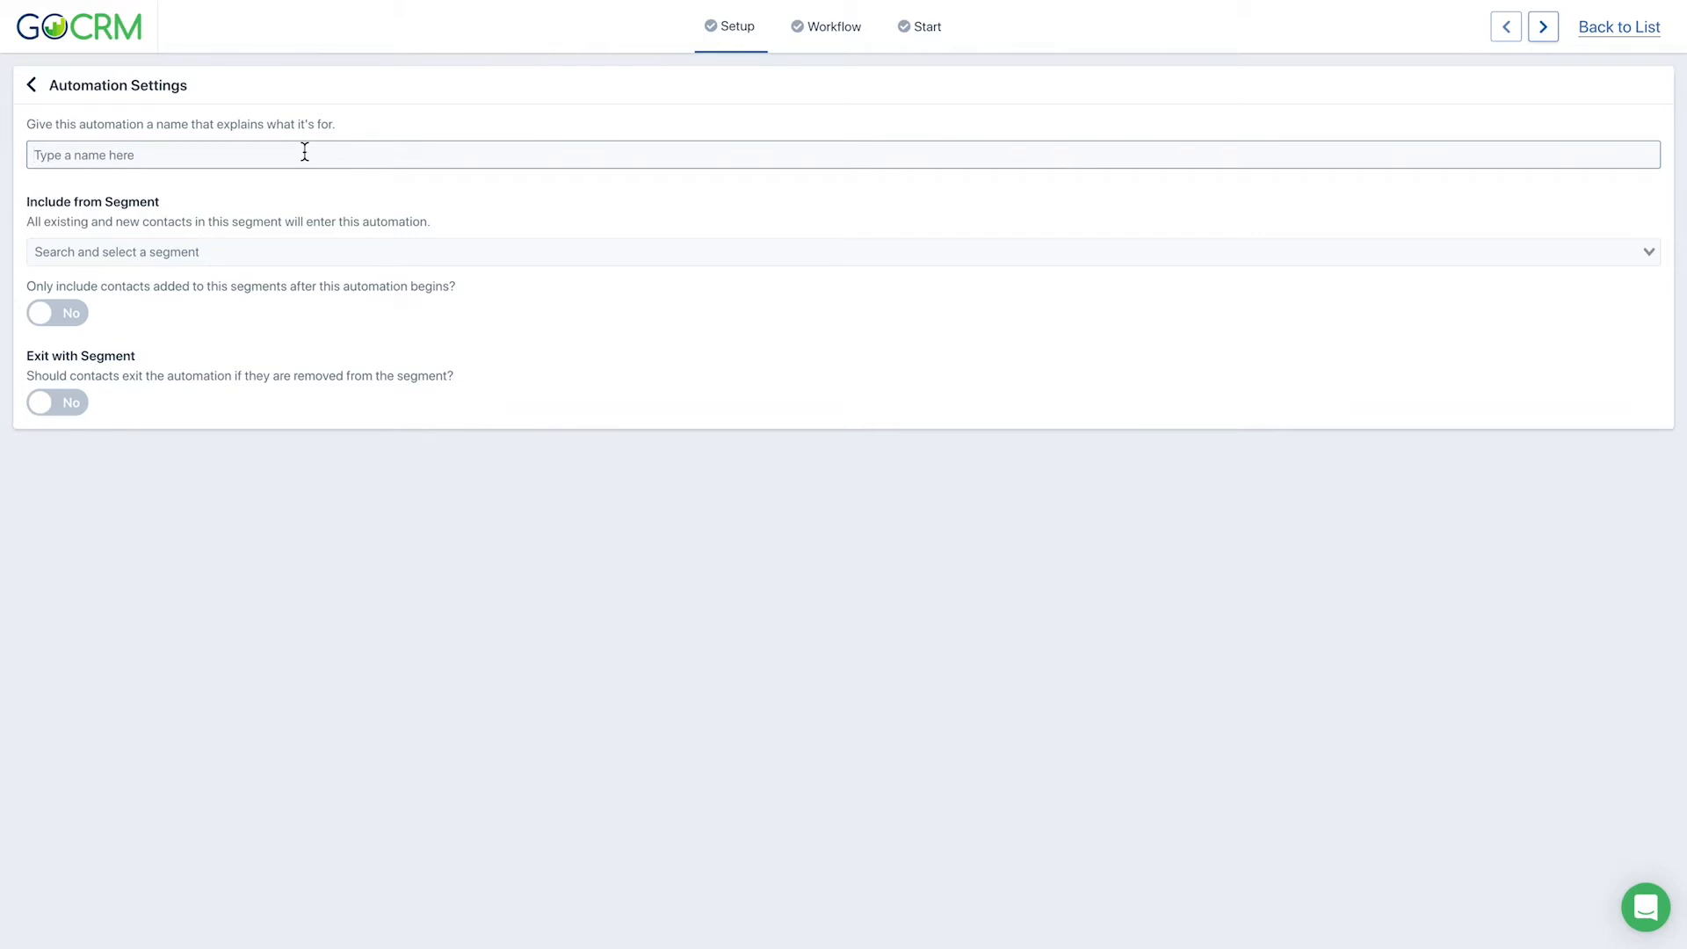
type("Lead Re-Engagement")
left_click(302, 251)
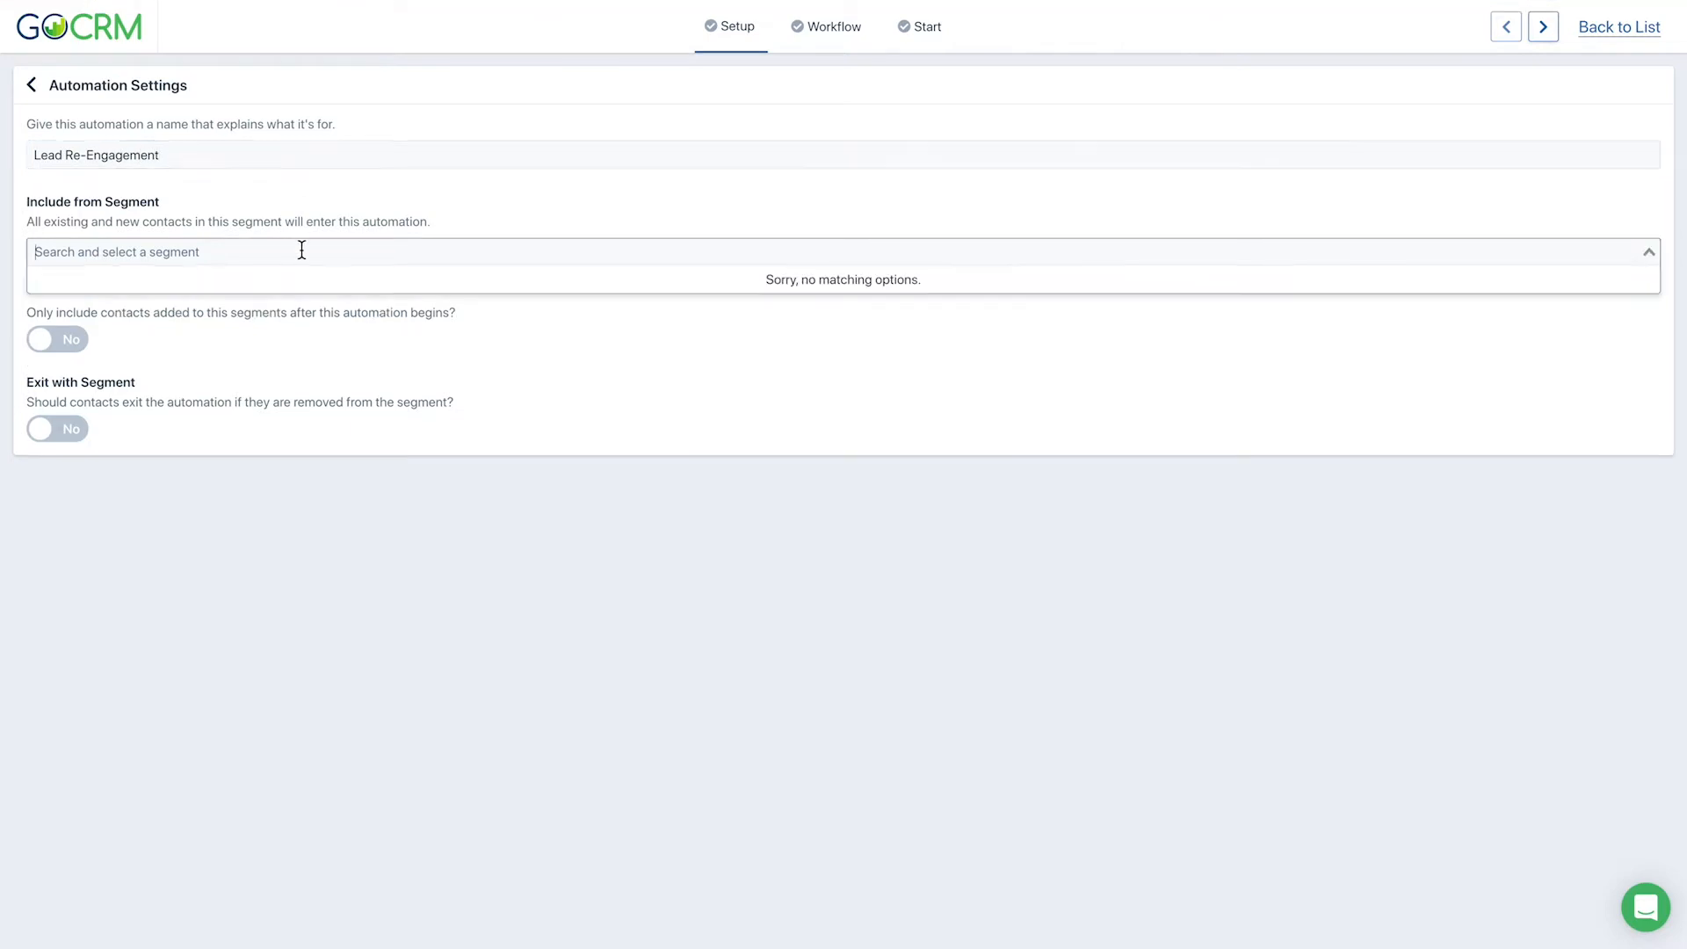
type("lead")
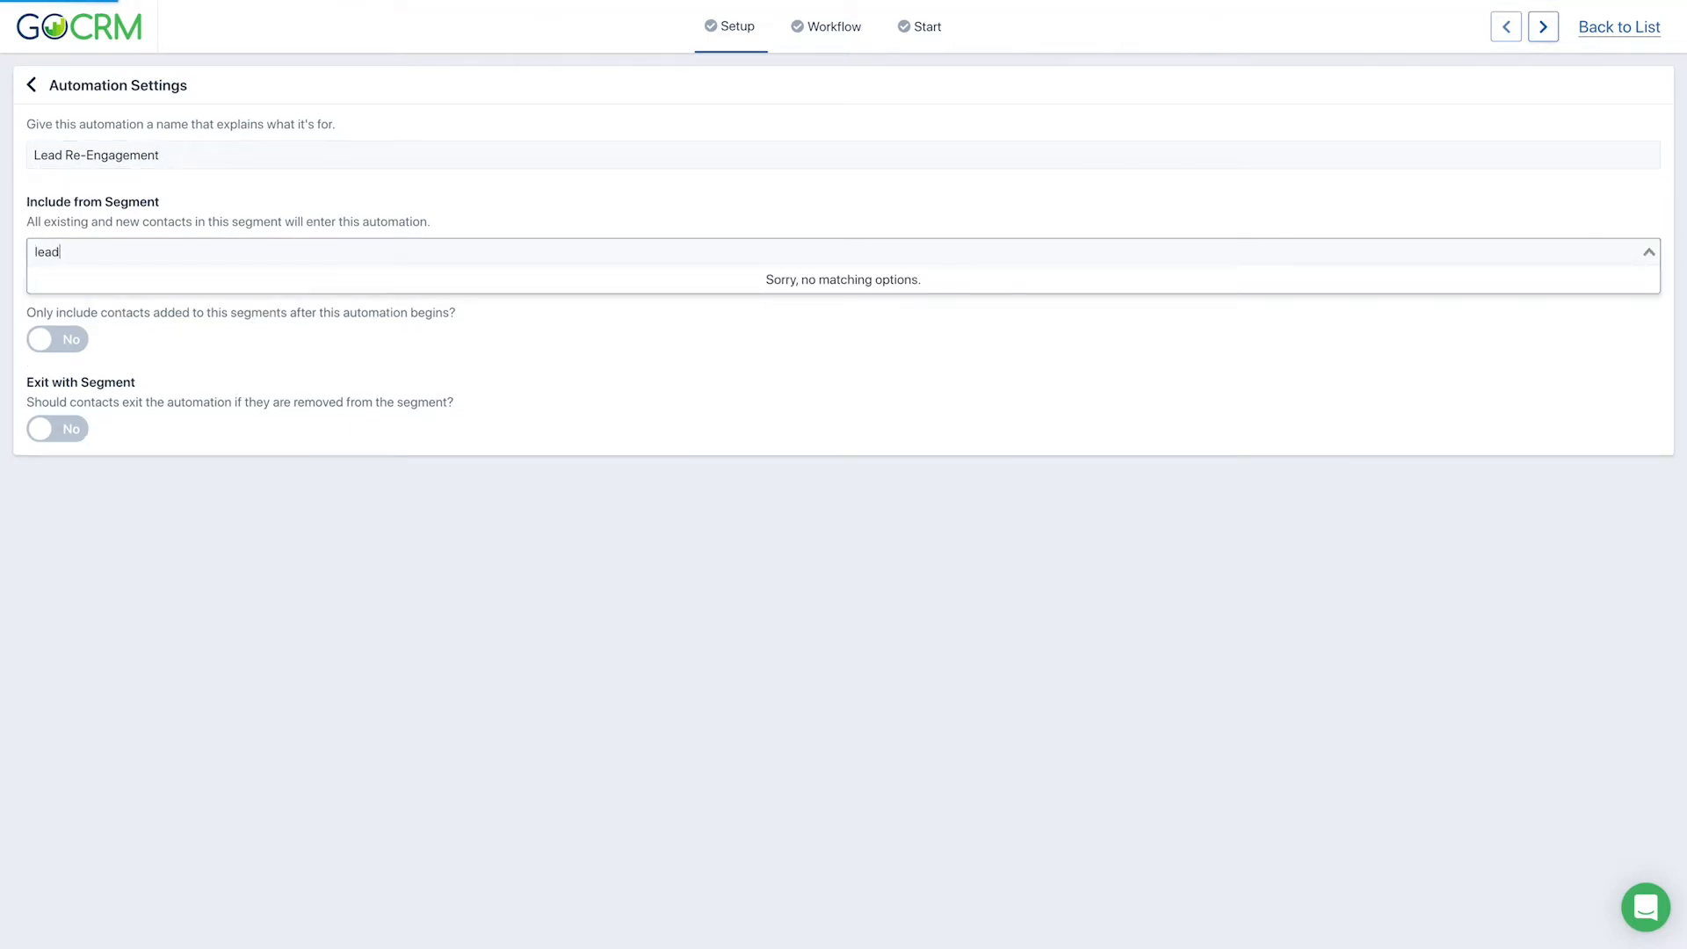
key("Return")
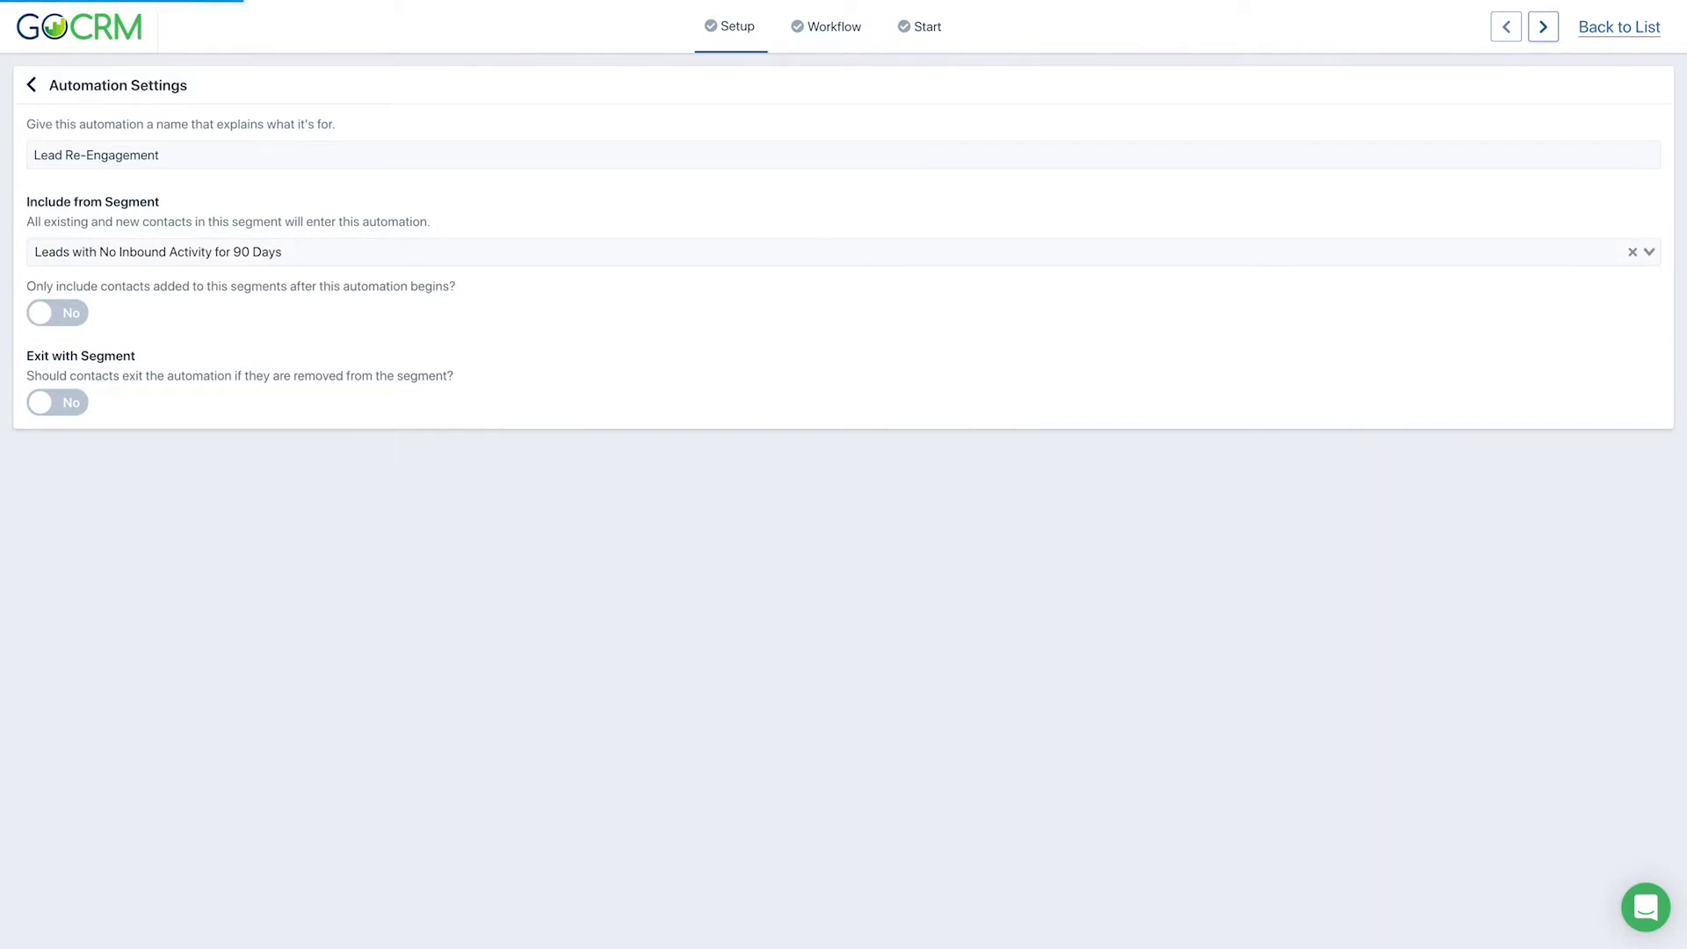
- Add an Only On Days filter to the automation's workflow, connected to the start block
left_click(829, 27)
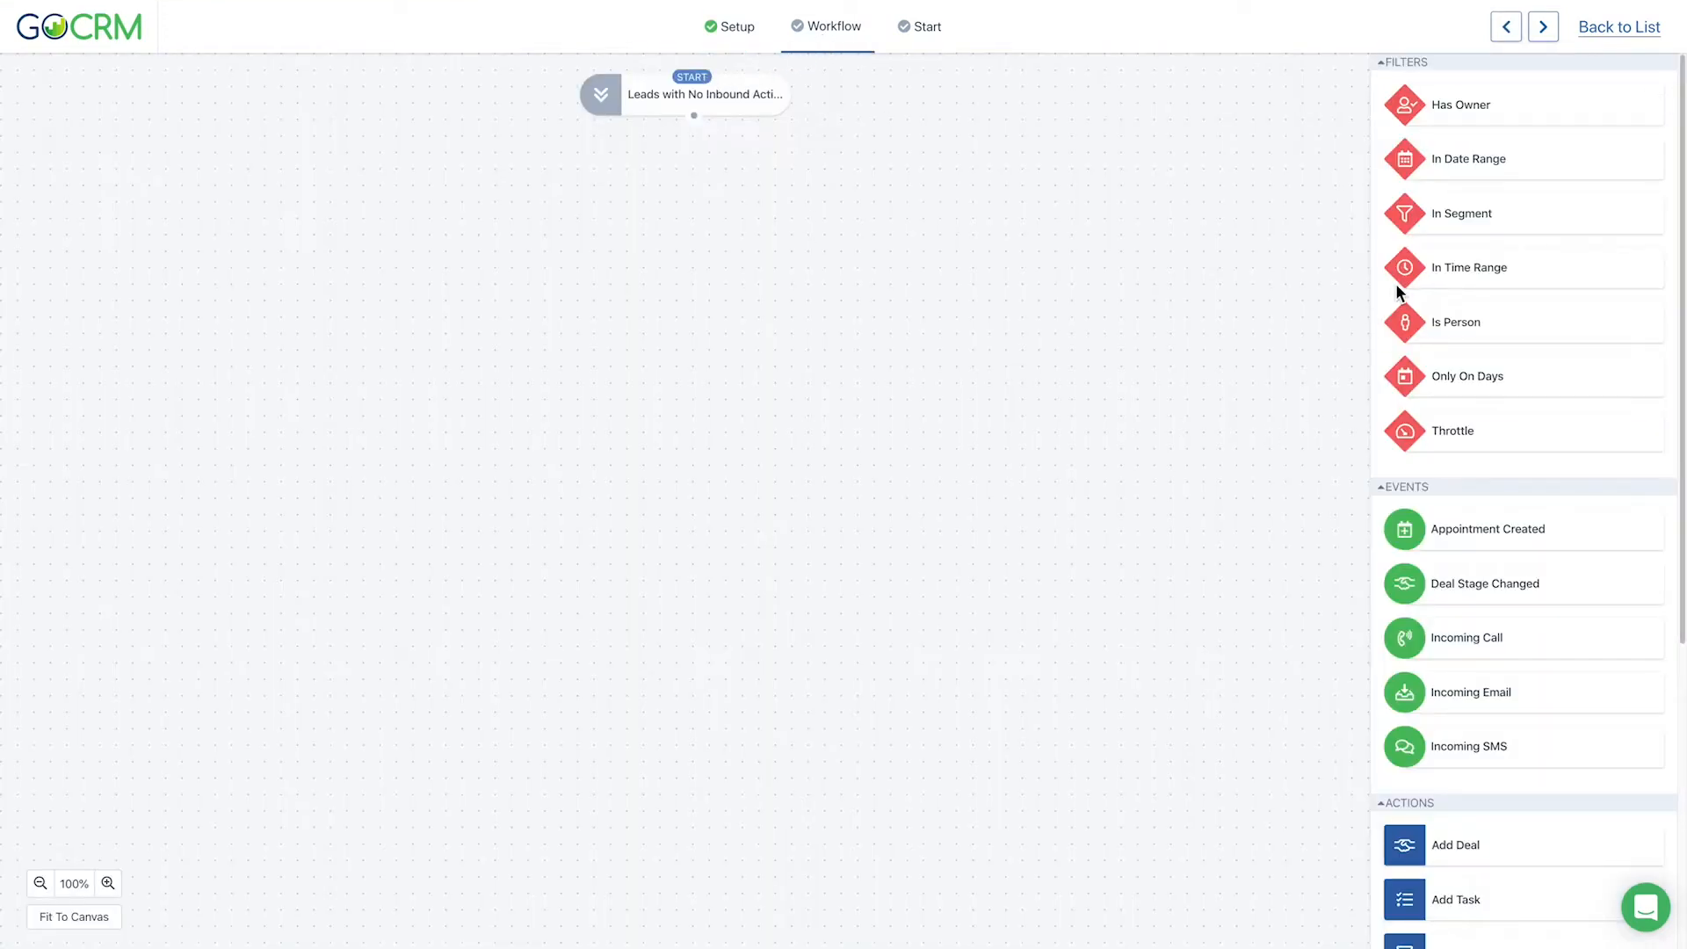
scroll(1473, 434, "down", 6)
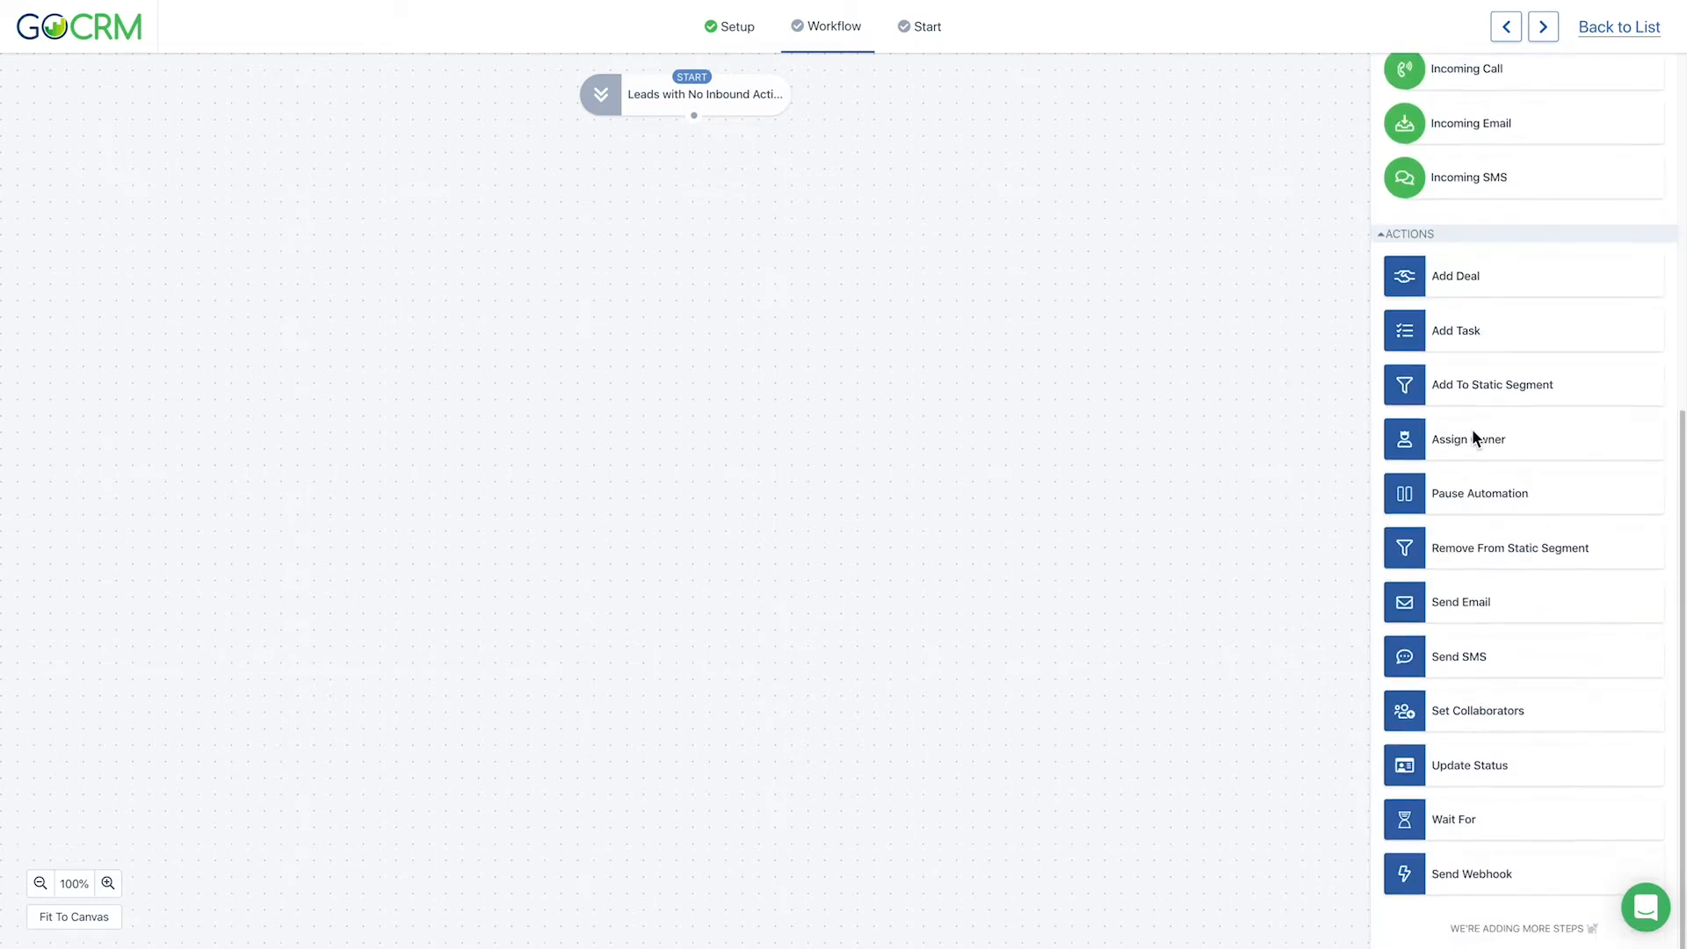
scroll(1474, 433, "up", 6)
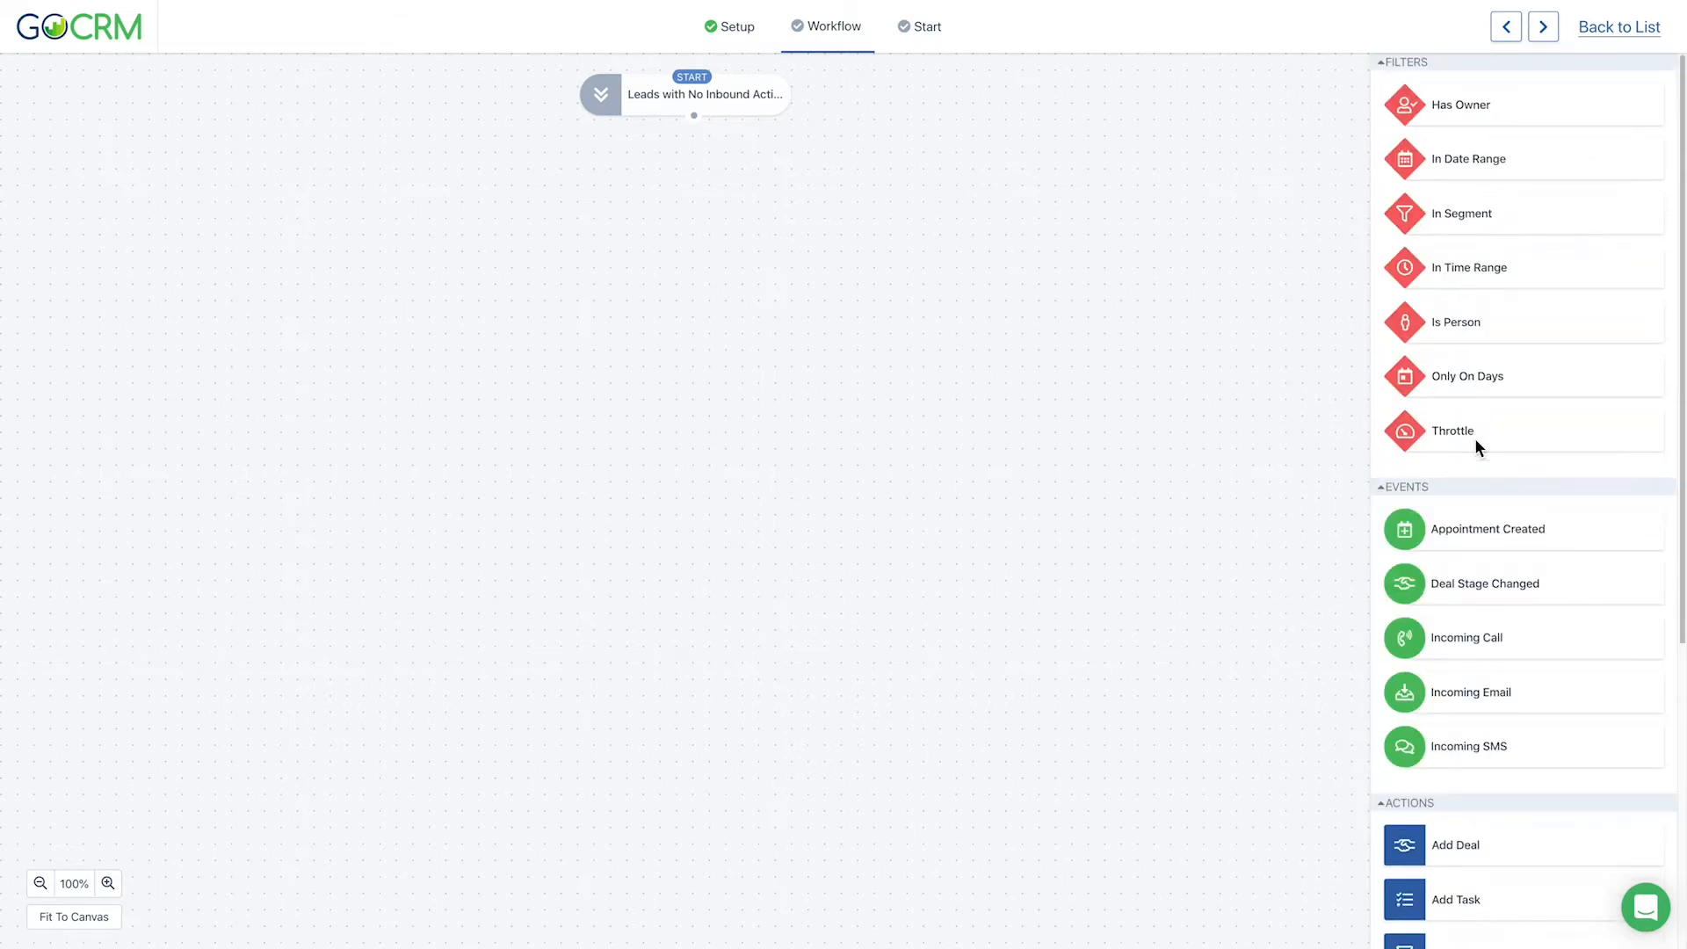
left_click_drag(1487, 380, 826, 308)
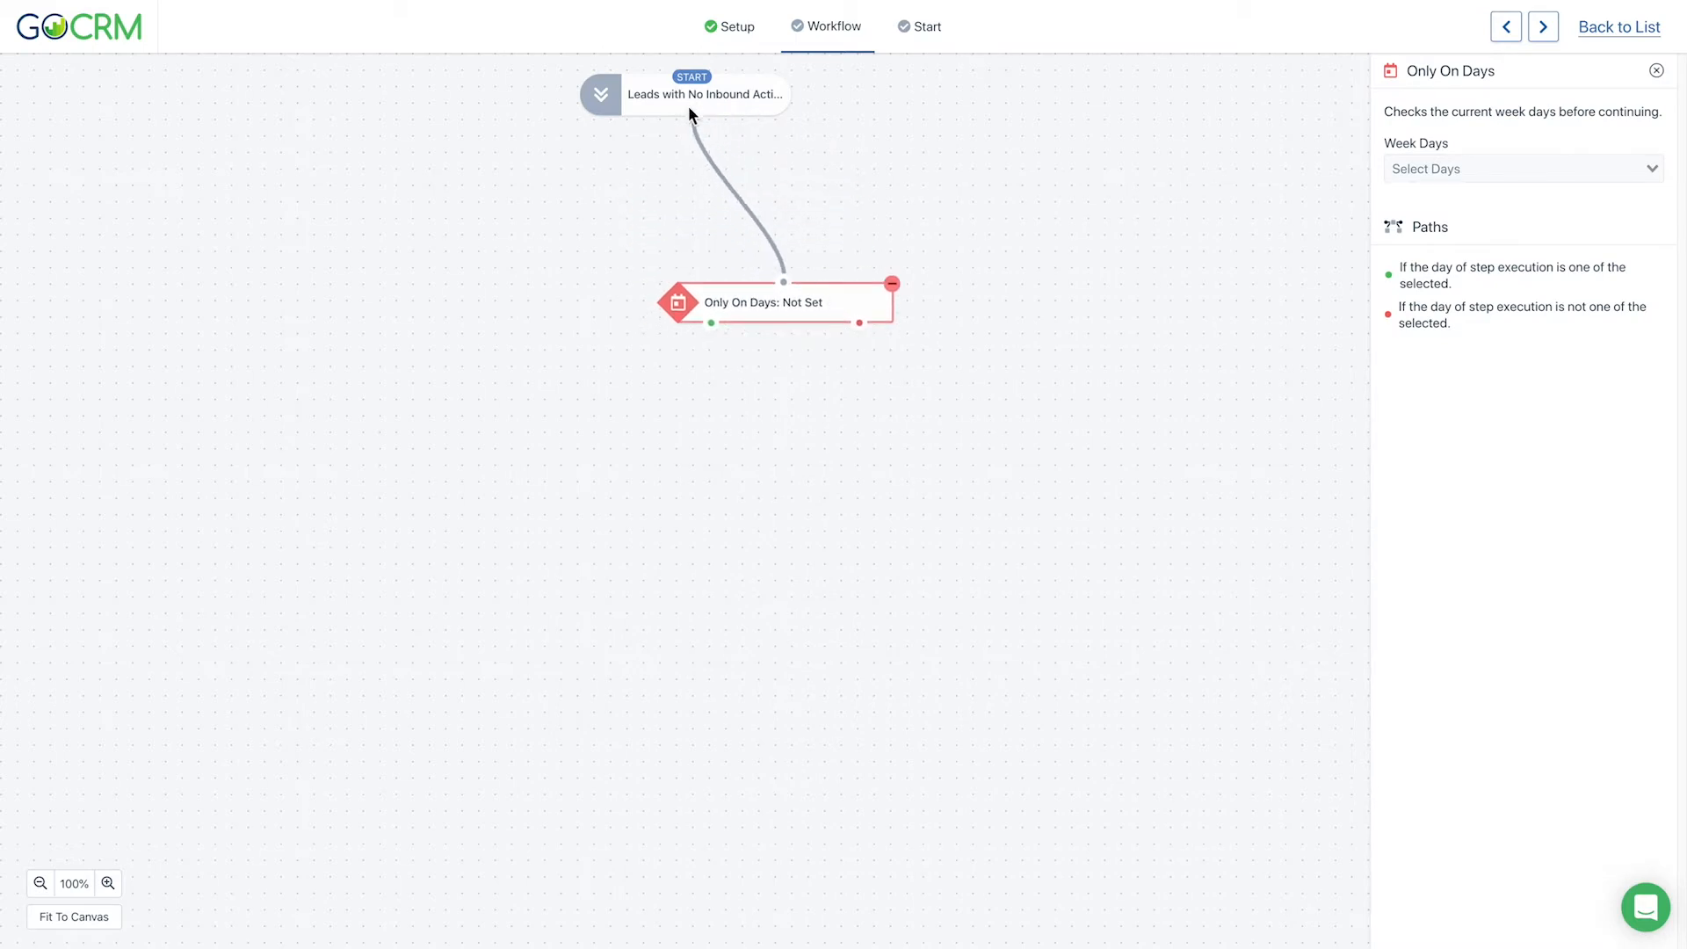
- Set the Only On Days filter to Monday, Tuesday, Wednesday, Thursday and Friday, and reposition its block slightly up and to the right
left_click(1624, 171)
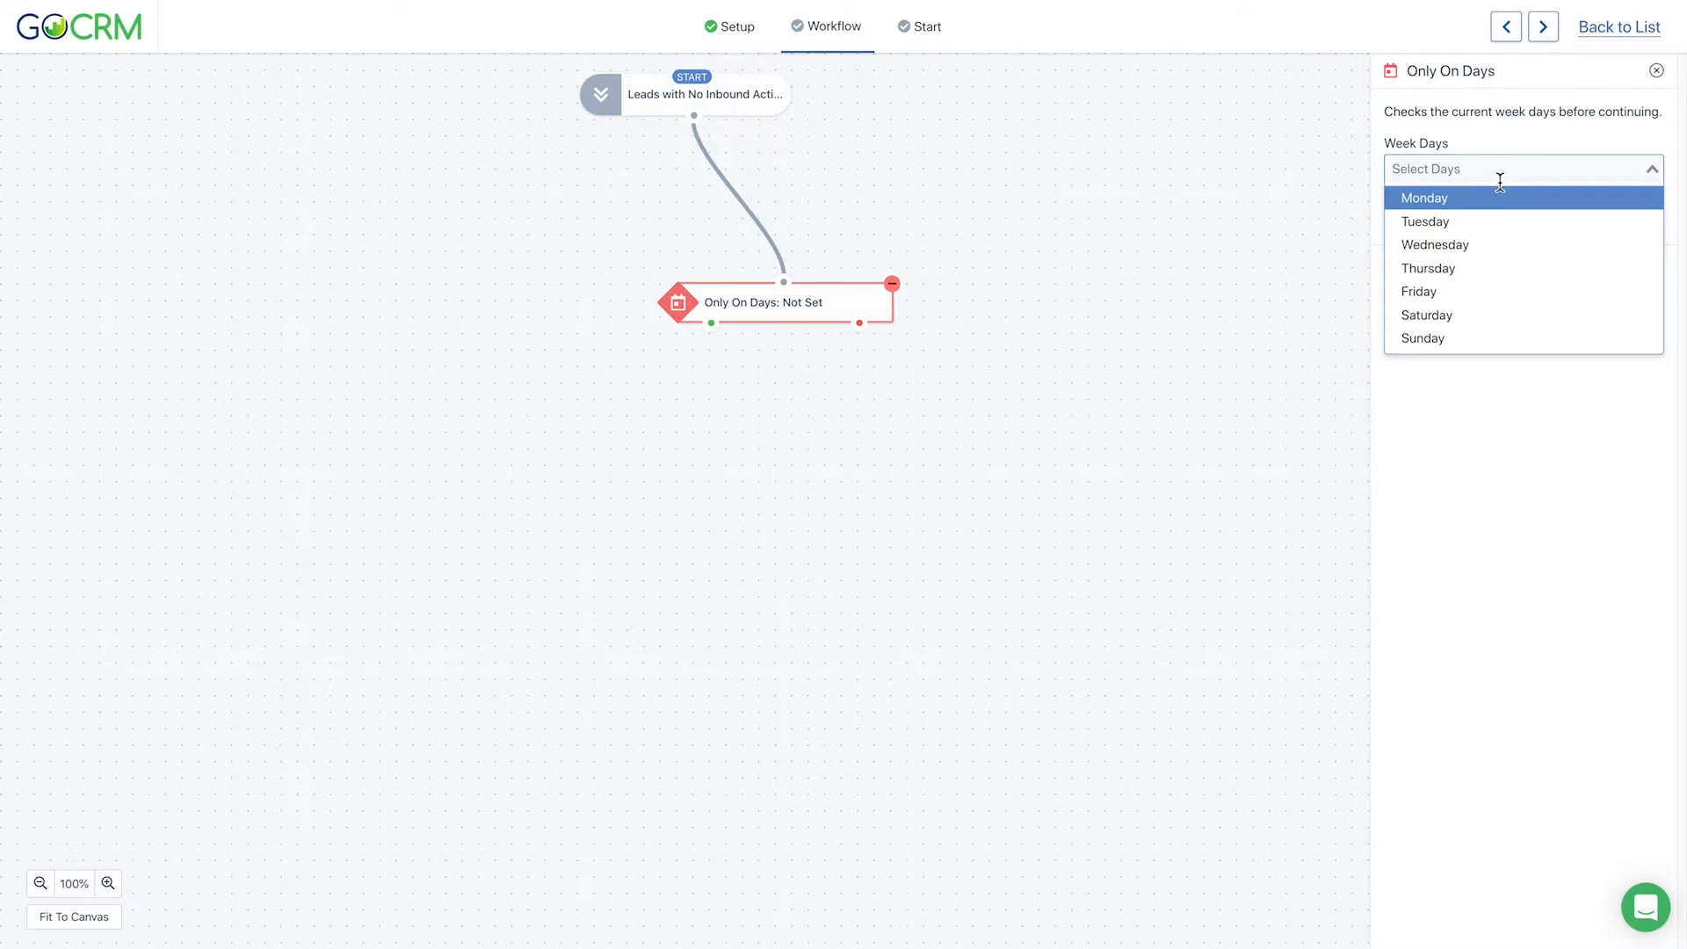
left_click(1478, 198)
left_click(1485, 222)
left_click(1543, 170)
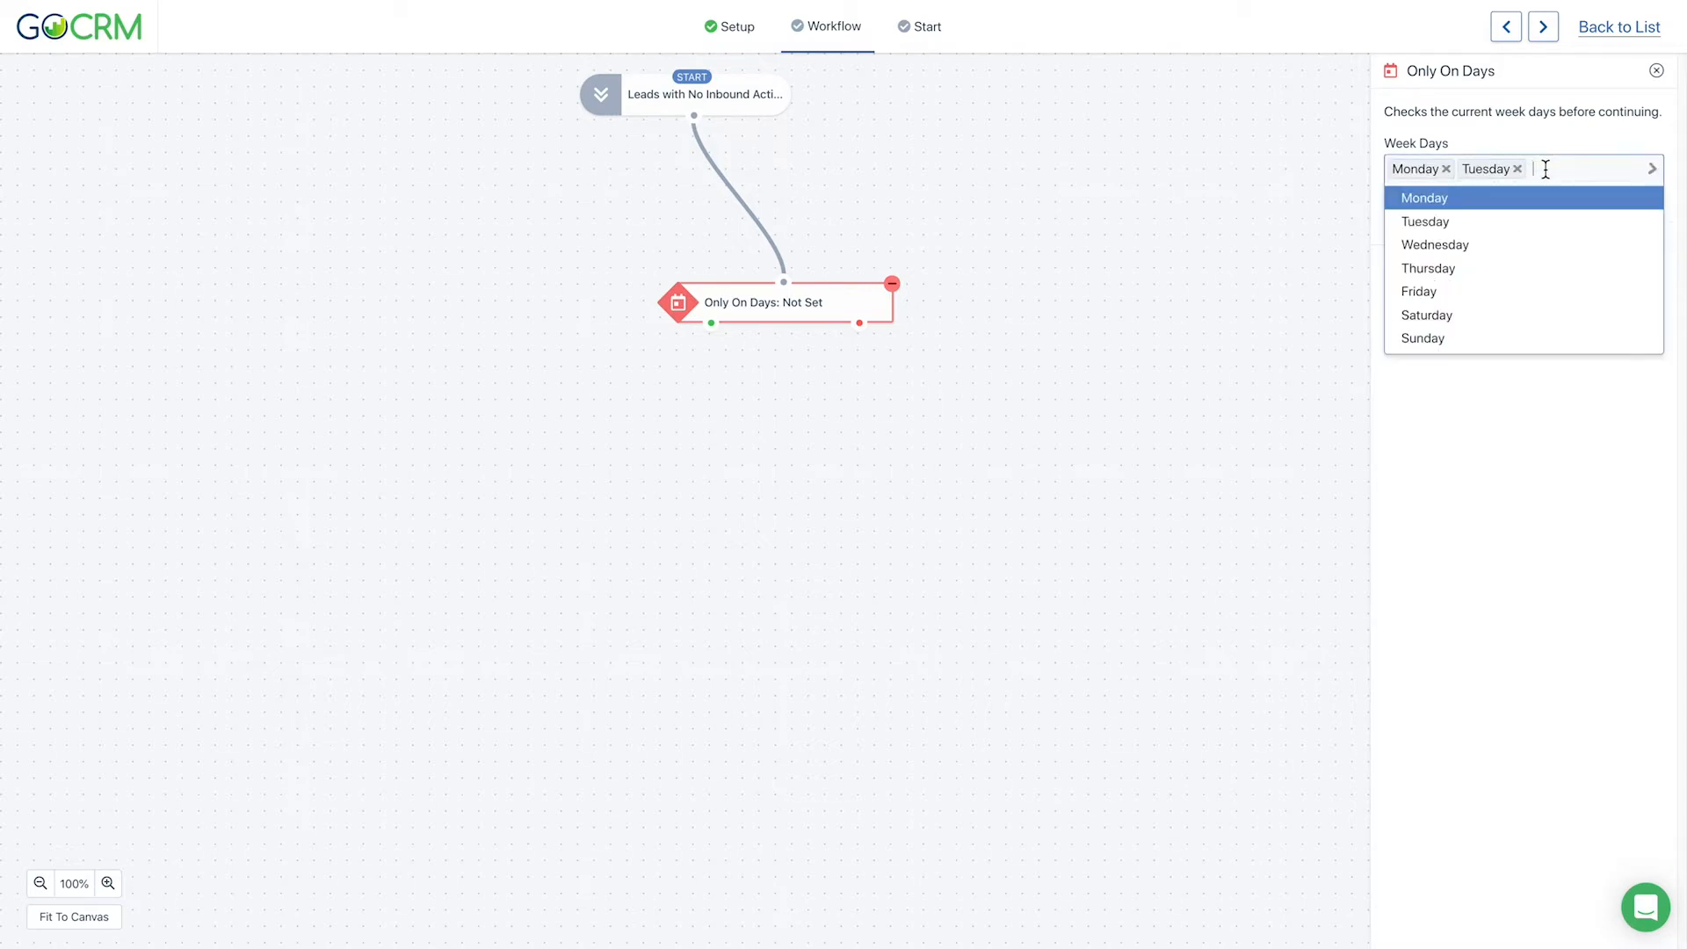
left_click(1511, 261)
left_click(1622, 179)
left_click(1527, 266)
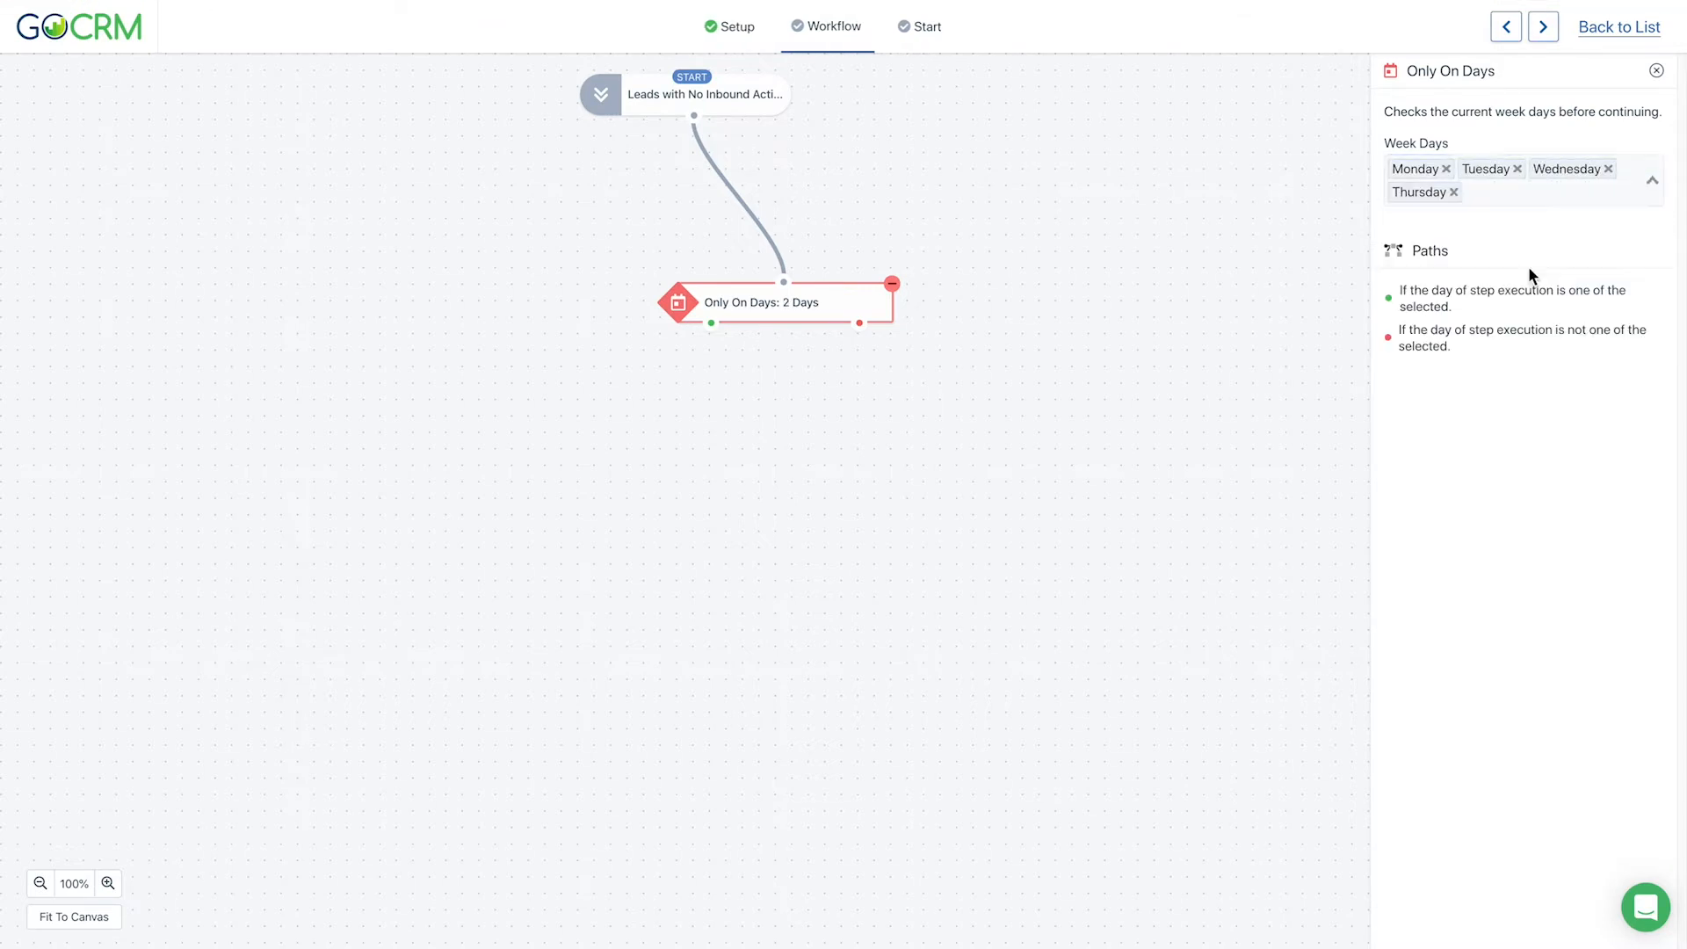
left_click(1528, 199)
left_click(1480, 314)
left_click(1657, 71)
left_click_drag(789, 320, 856, 287)
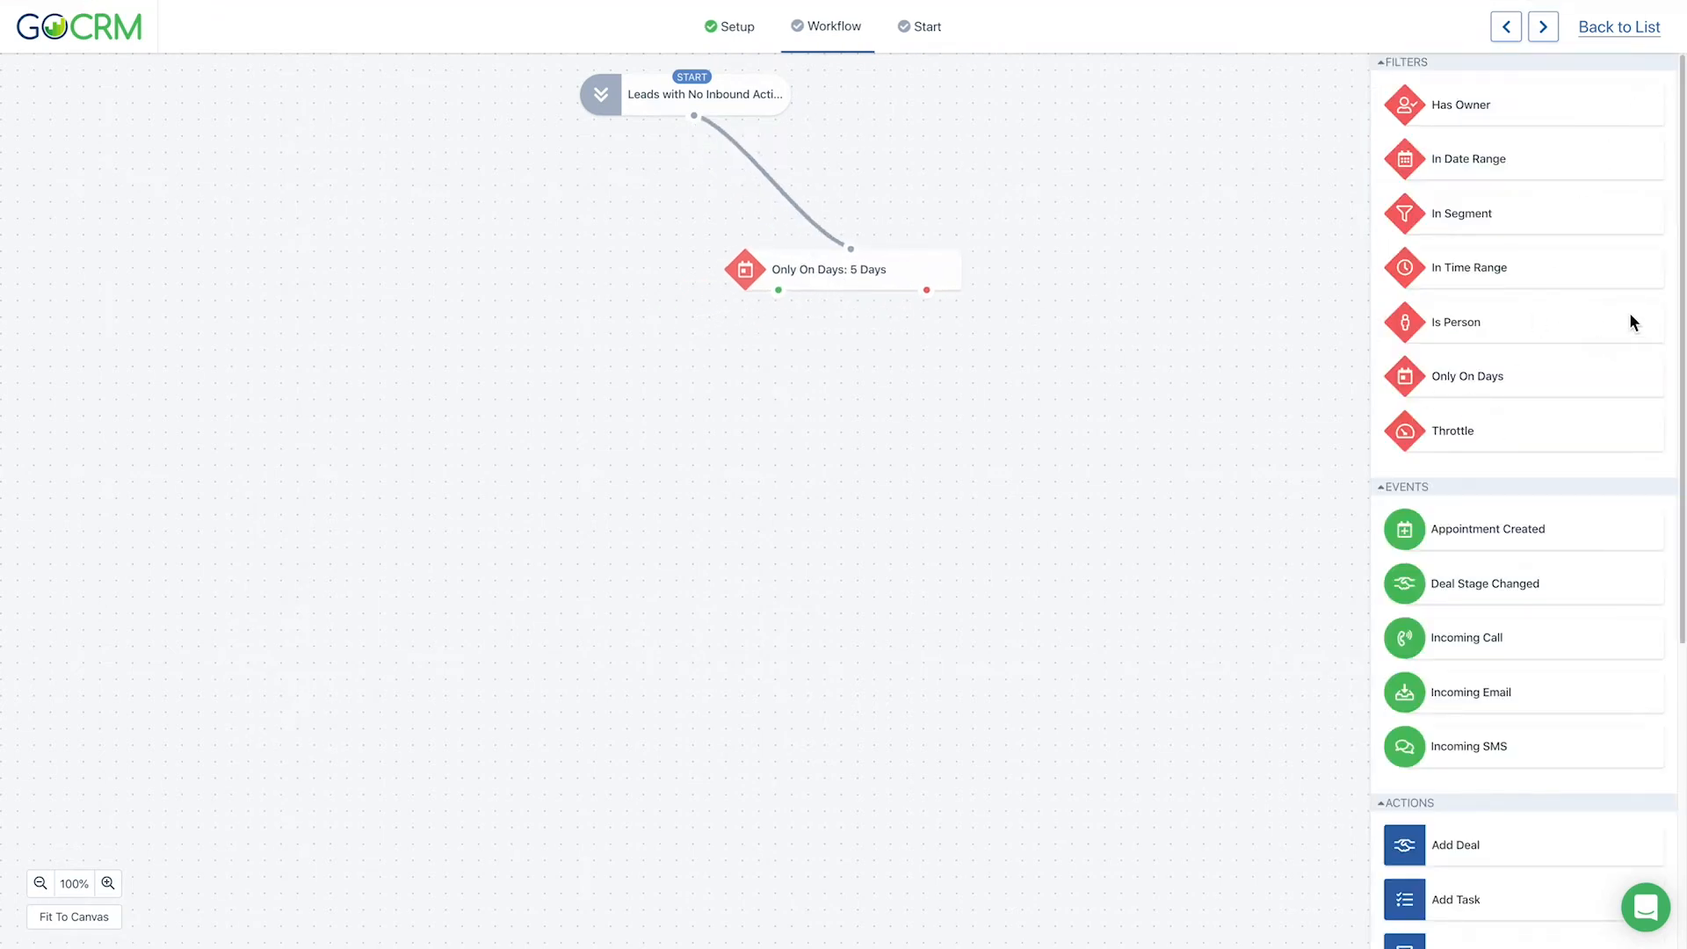
- Add an In Time Range filter on the green path of the Only On Days filter and set its After time to 9 AM
left_click_drag(1501, 253, 895, 407)
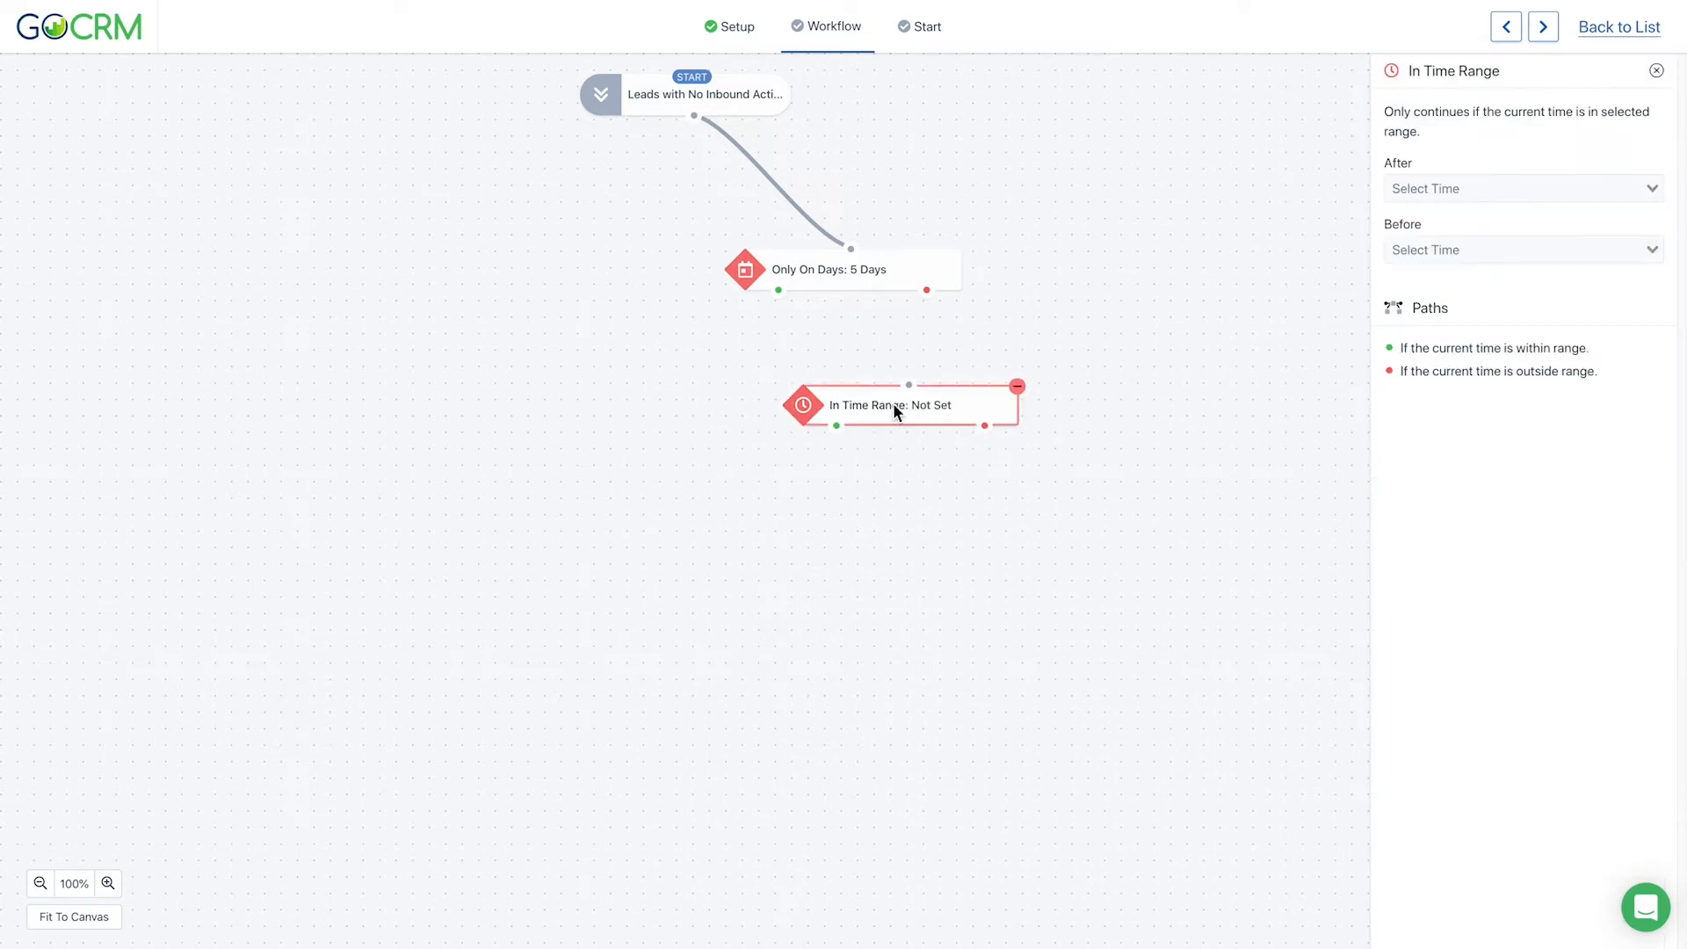
left_click_drag(840, 336, 963, 403)
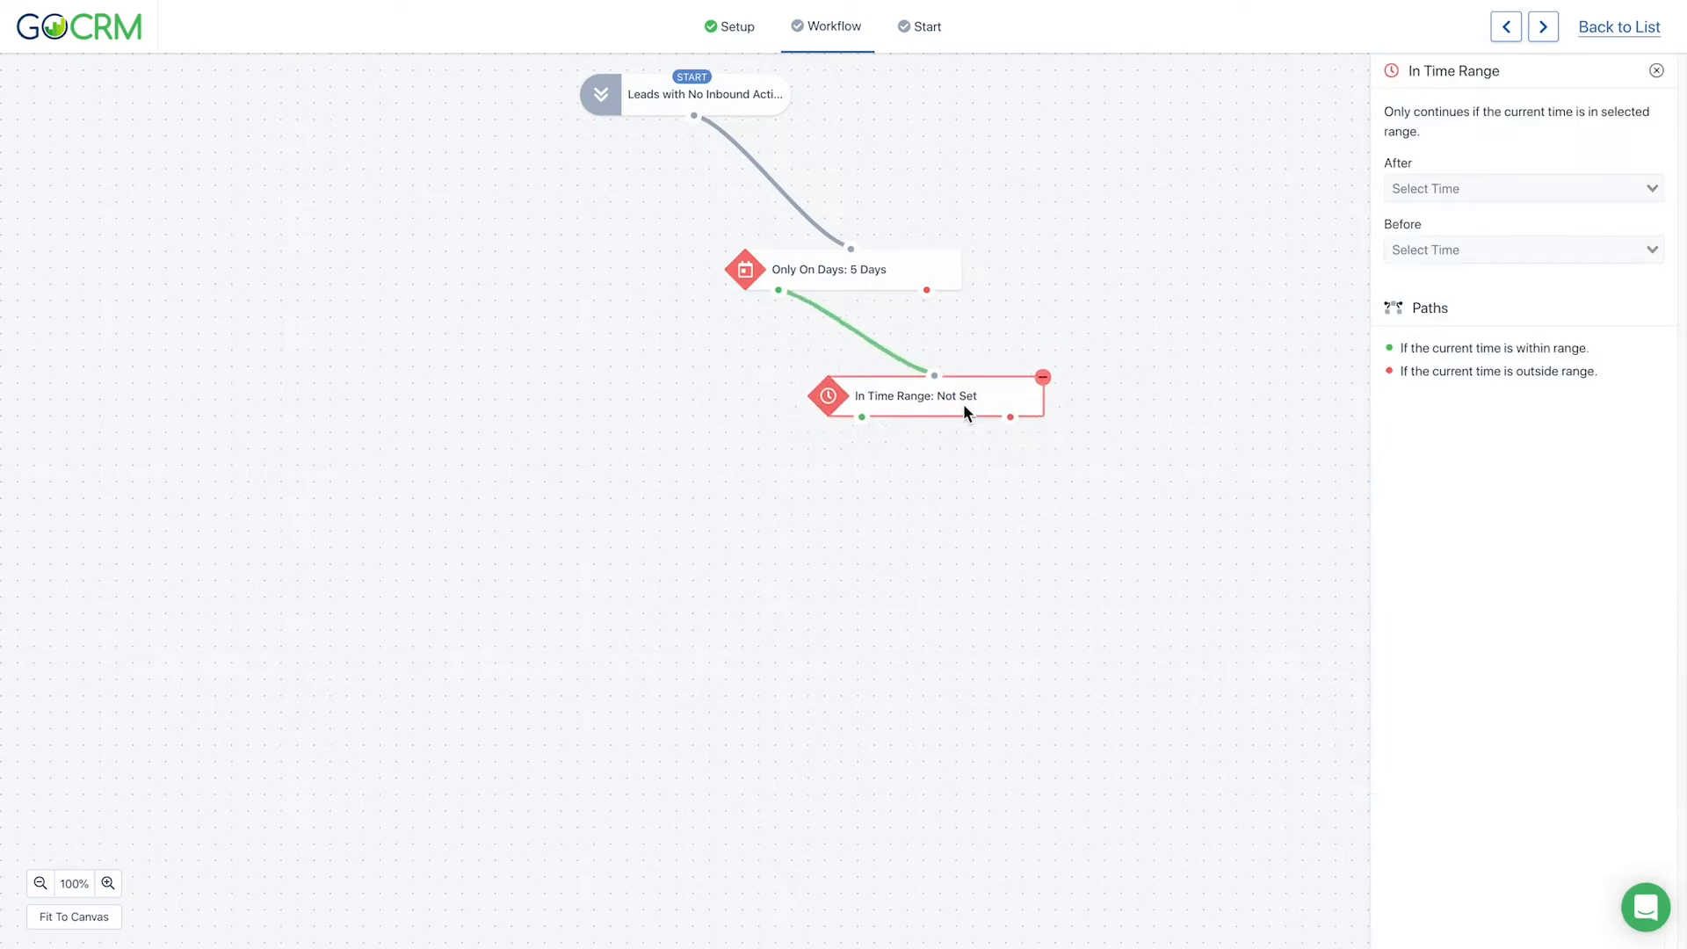
left_click(1508, 195)
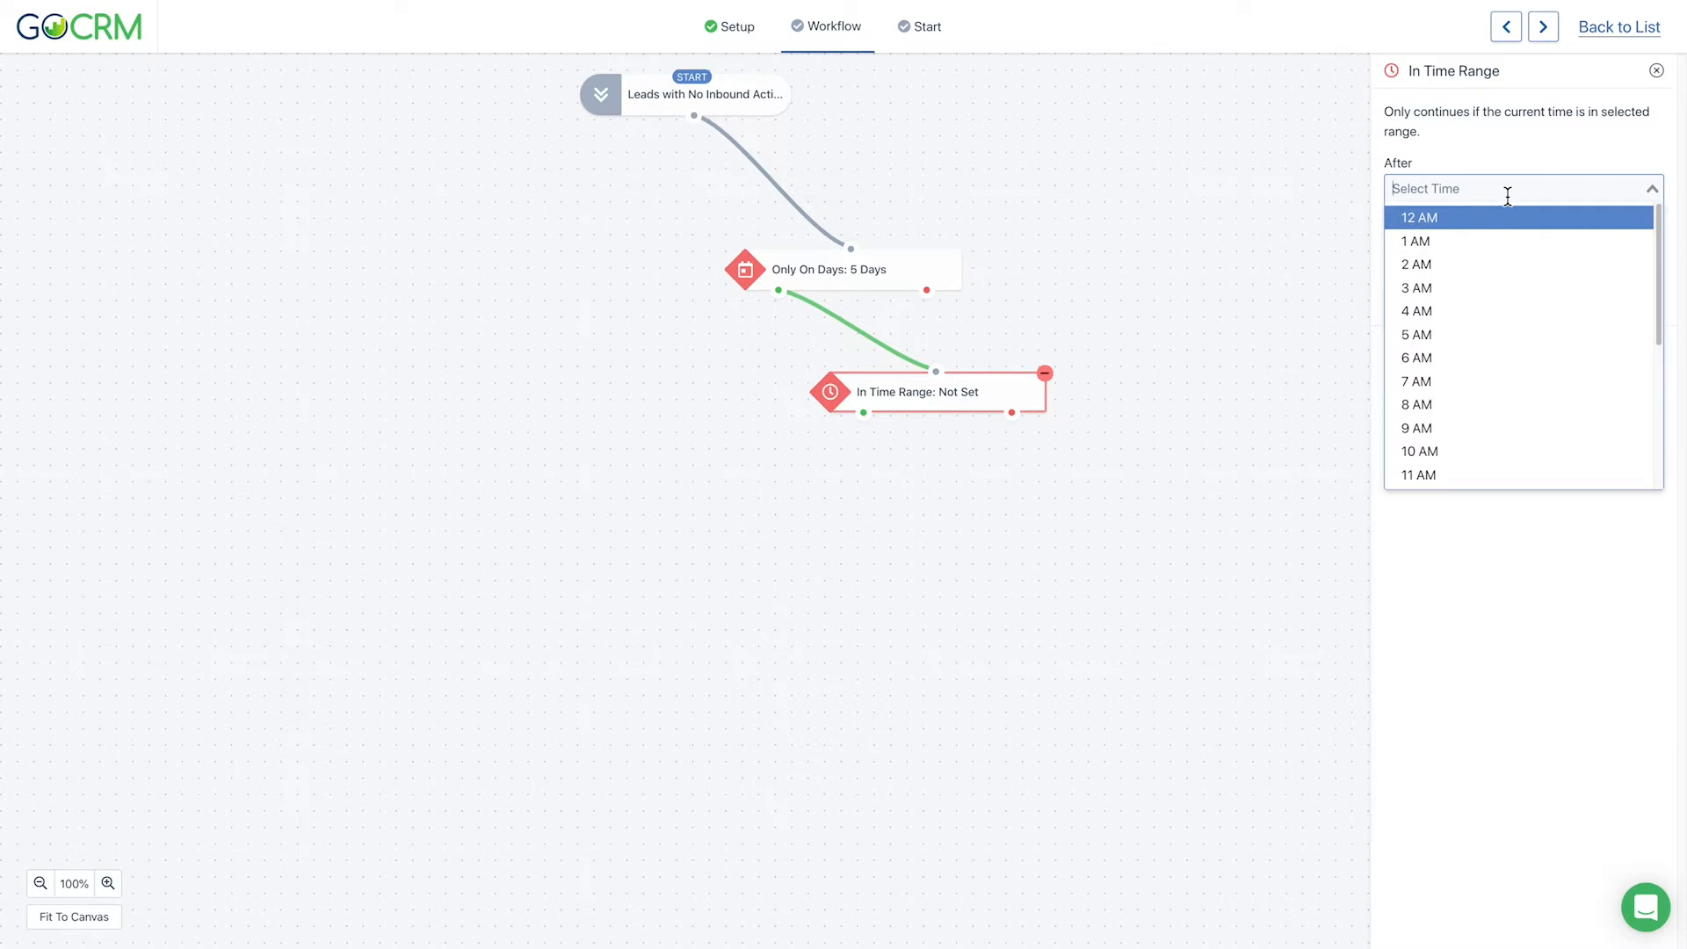
type("9a")
key("BackSpace")
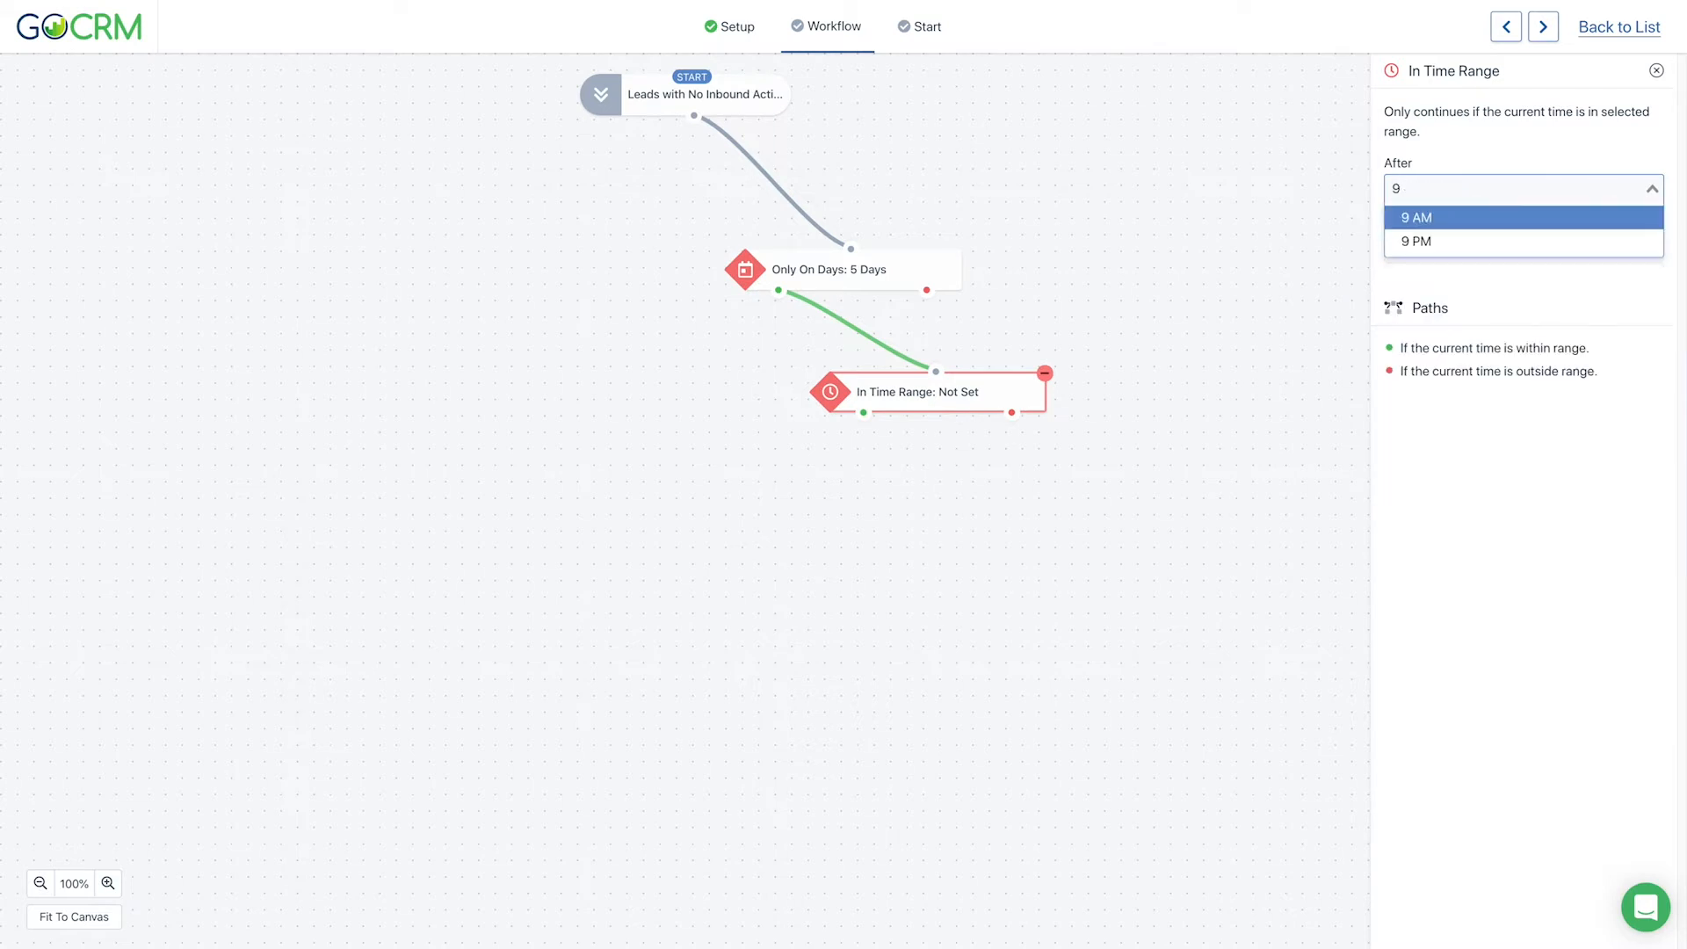
left_click(1498, 217)
- Set the In Time Range filter's Before time to 6 PM
left_click(1465, 272)
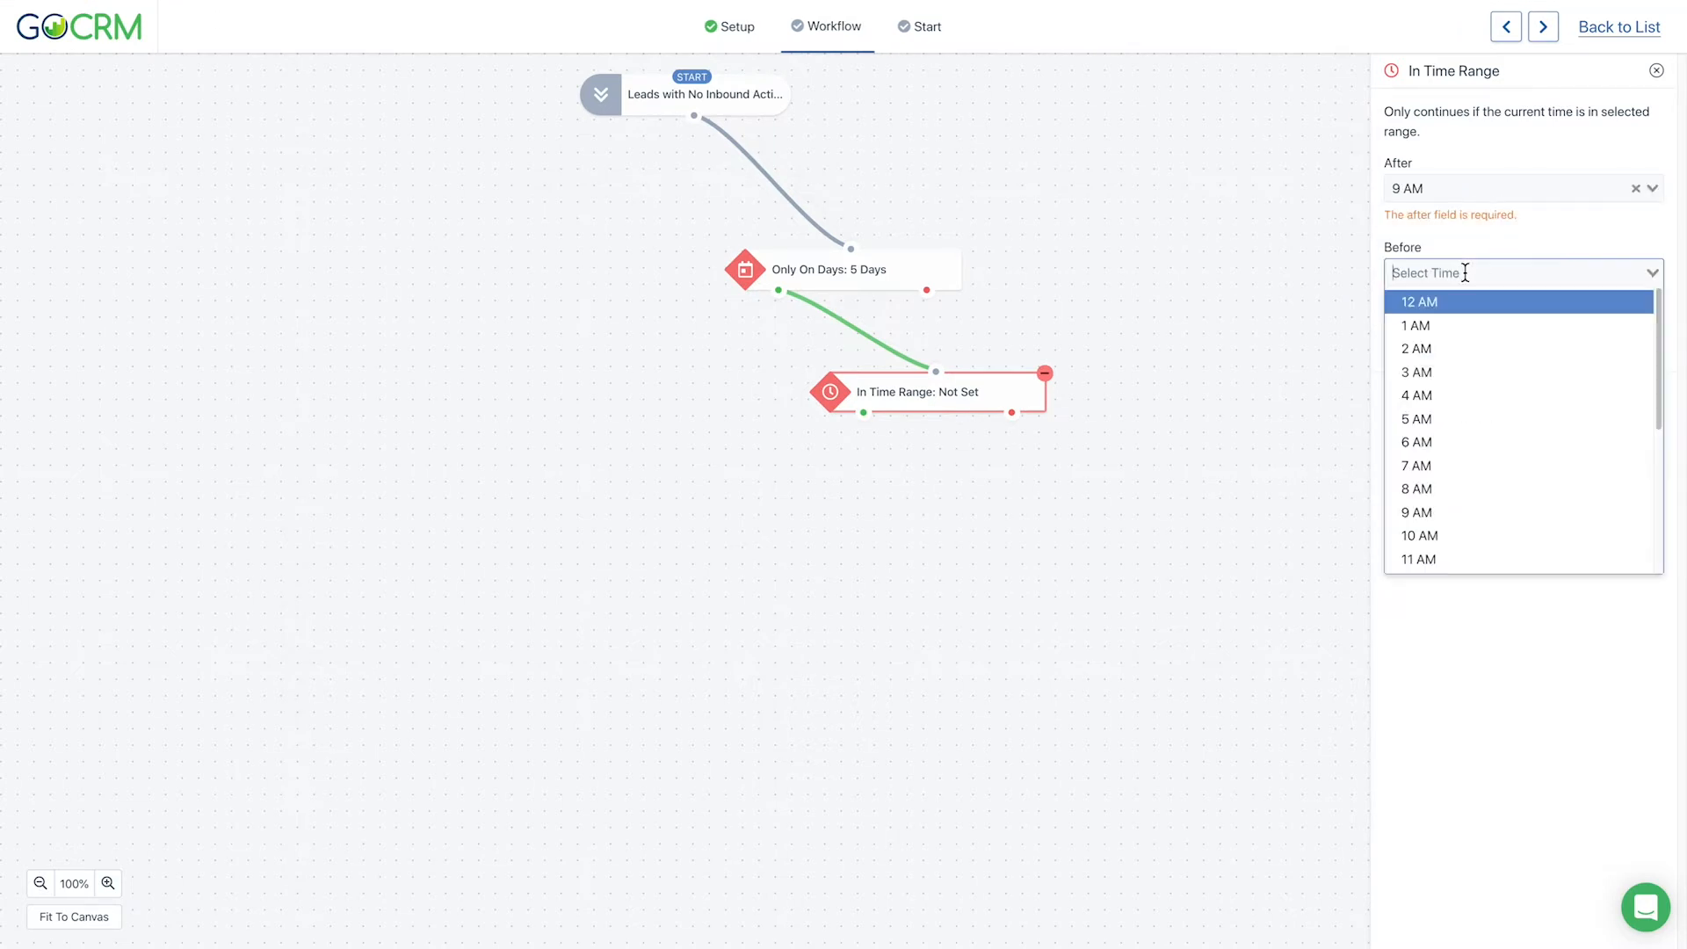
scroll(1475, 397, "down", 2)
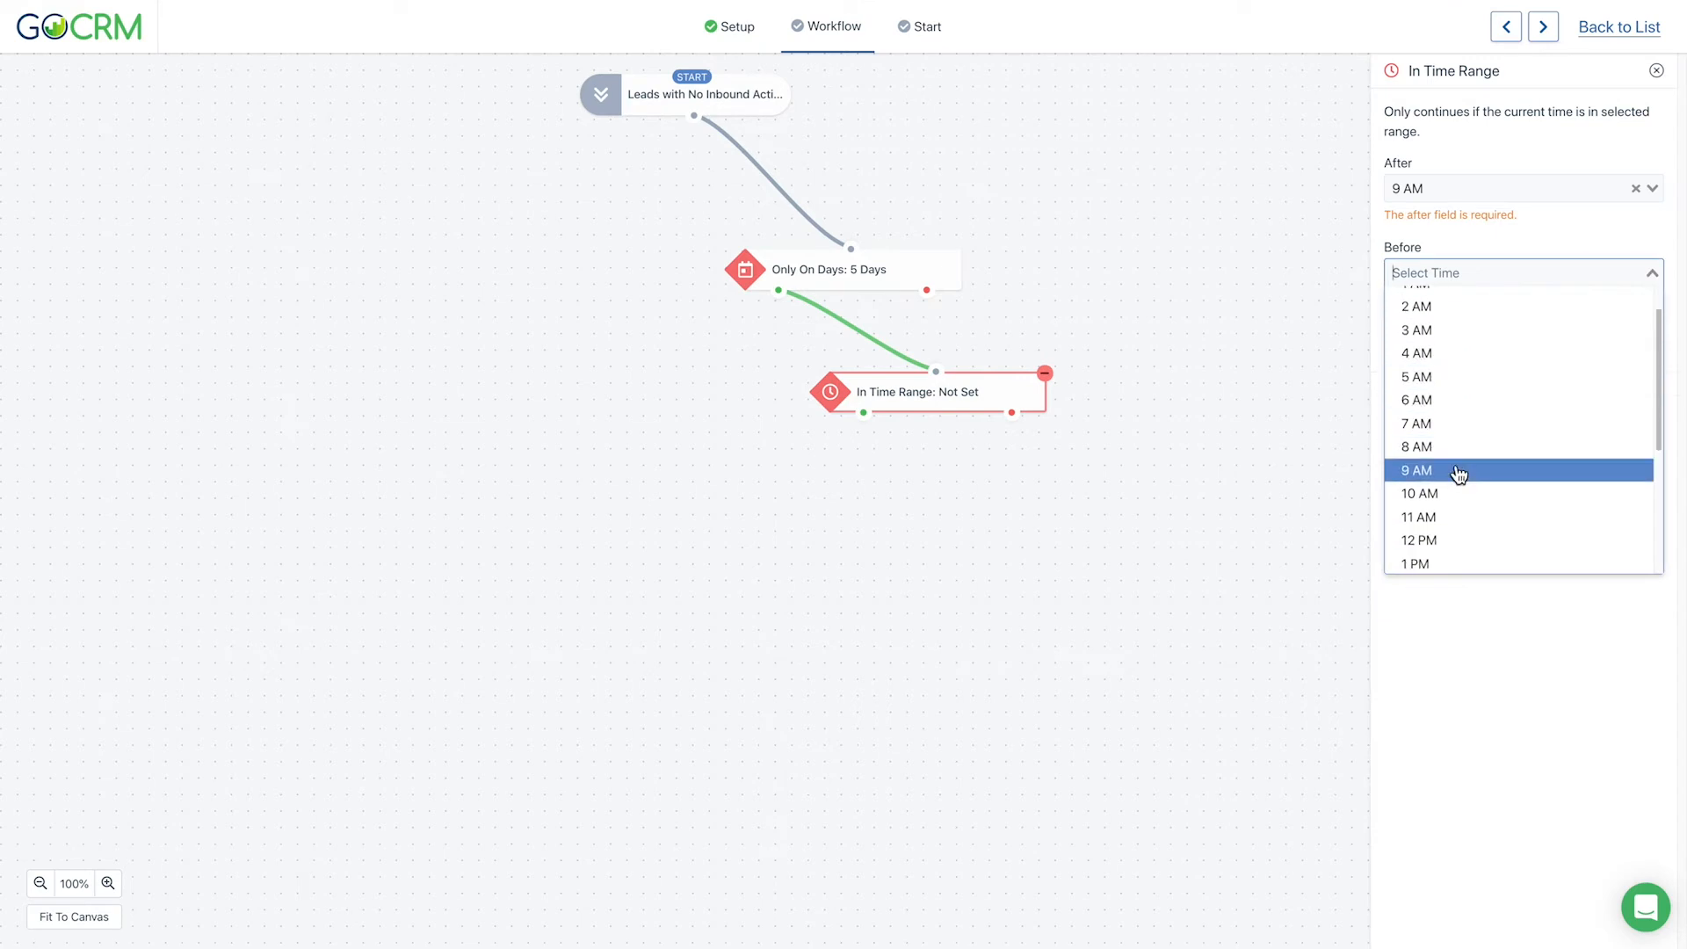
scroll(1461, 466, "up", 2)
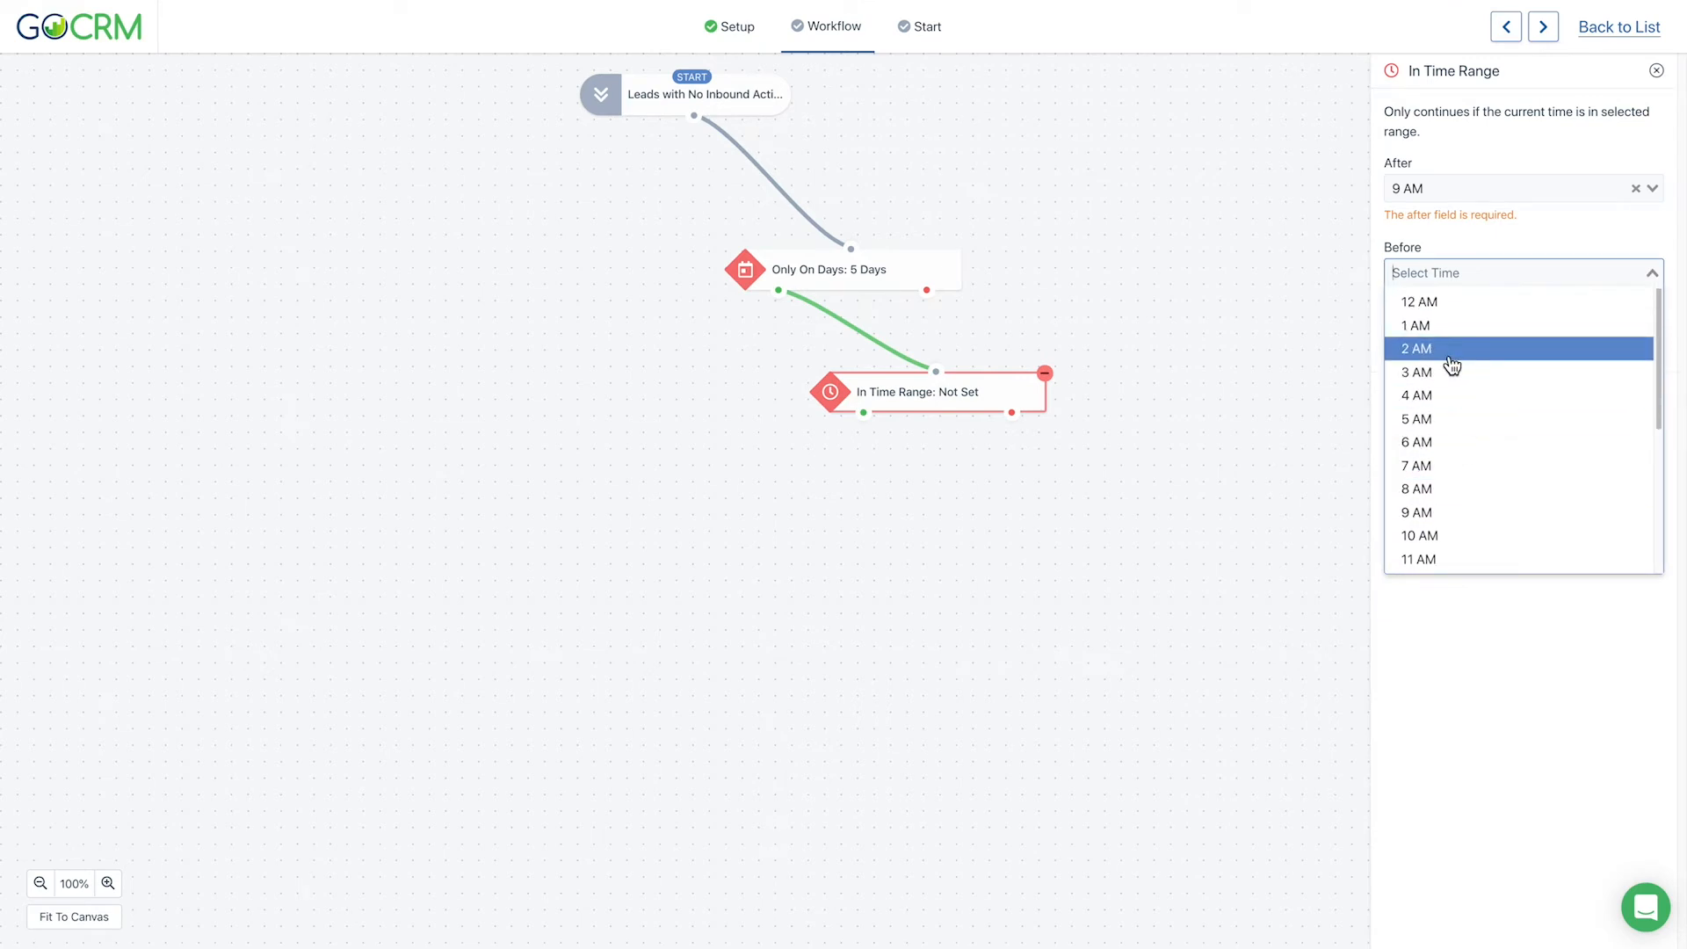
type("6pm")
key("BackSpace")
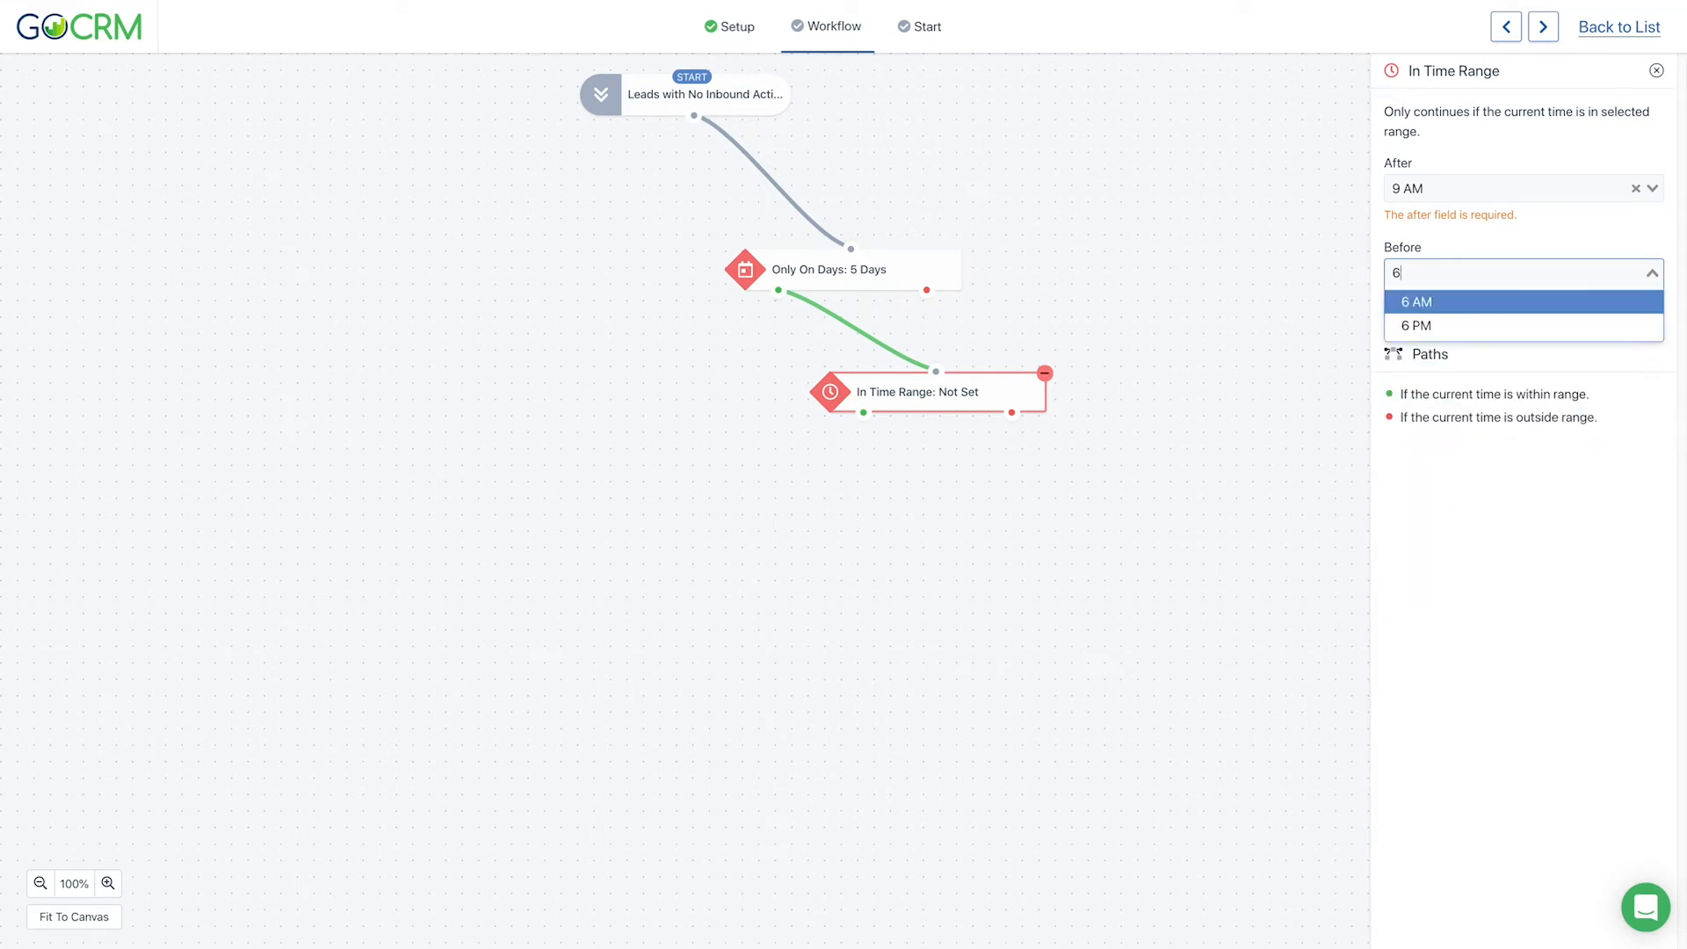
left_click(1446, 326)
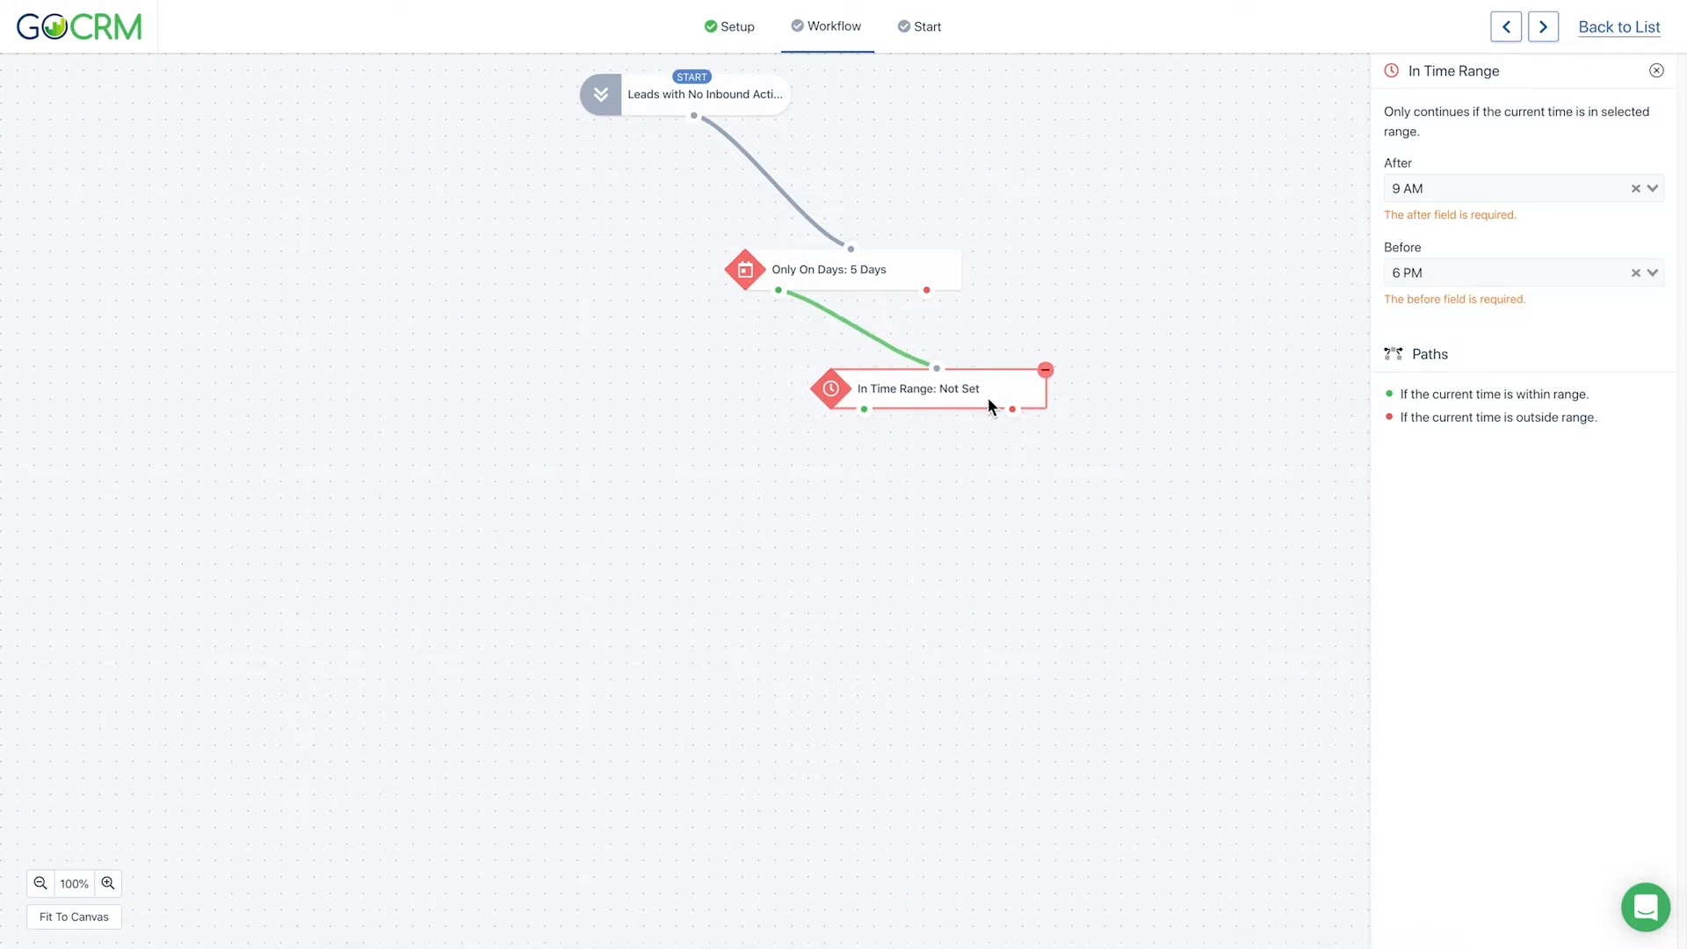
- Reposition the Only On Days and In Time Range blocks slightly higher and further right to tidy the workflow layout
left_click_drag(987, 397, 998, 390)
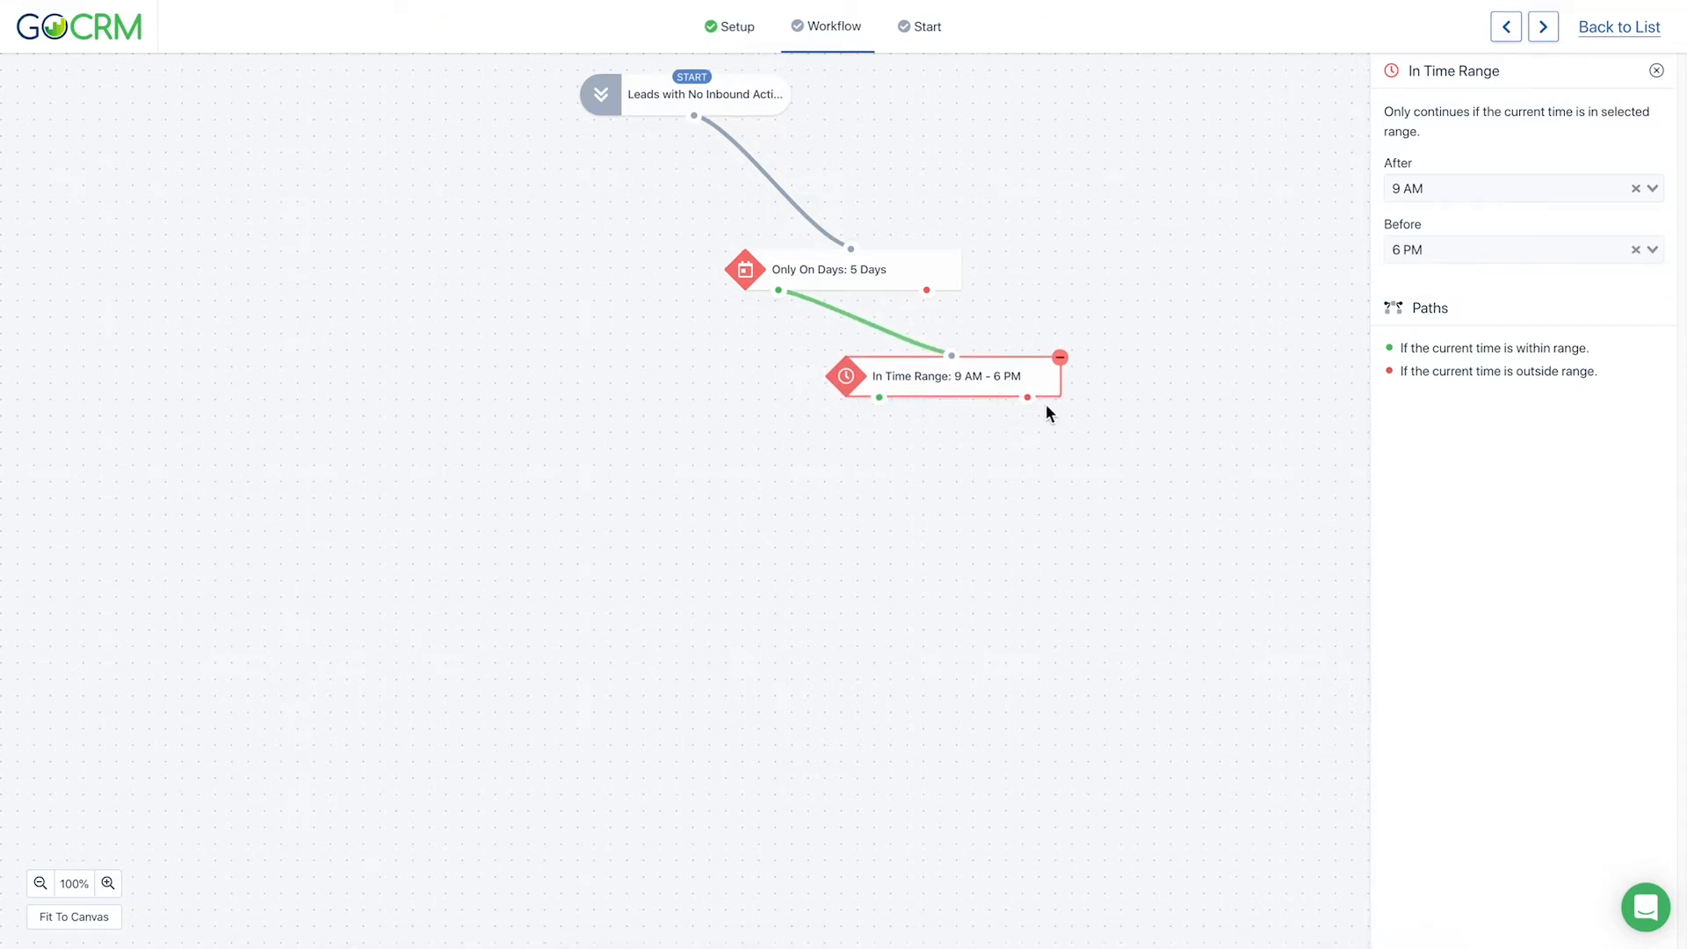
left_click(1656, 71)
left_click_drag(884, 288, 937, 263)
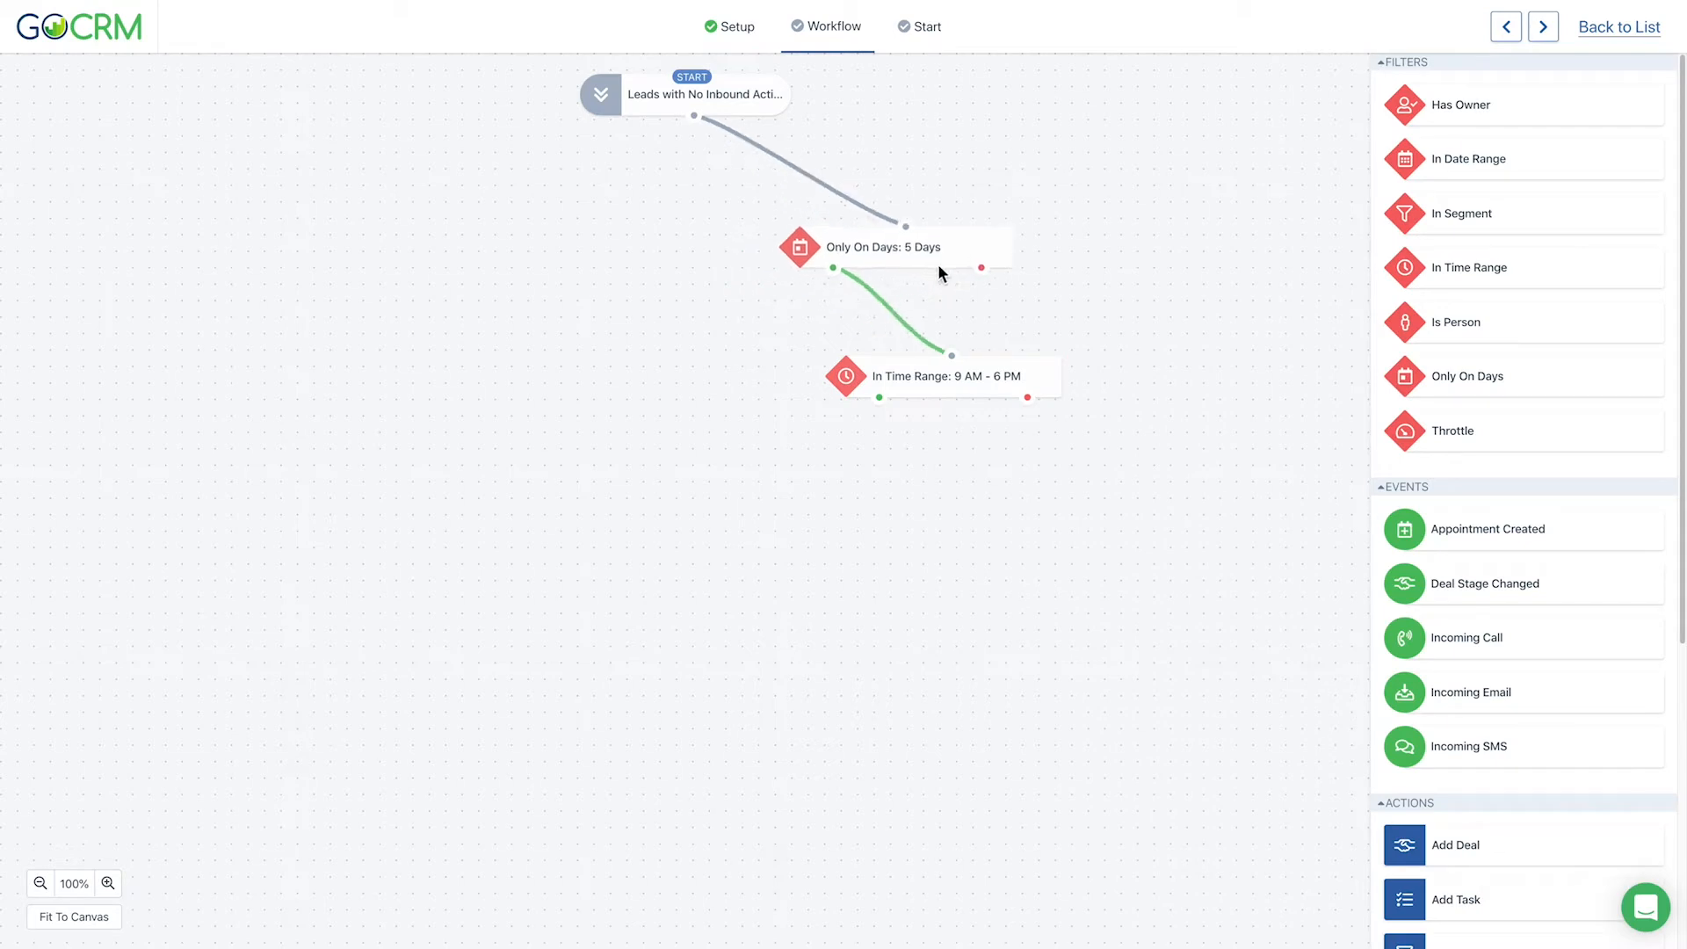
left_click_drag(1000, 397, 1006, 370)
- Add a Send SMS action on the green path of the In Time Range filter, using the "Still Interested?" template
scroll(1510, 460, "down", 5)
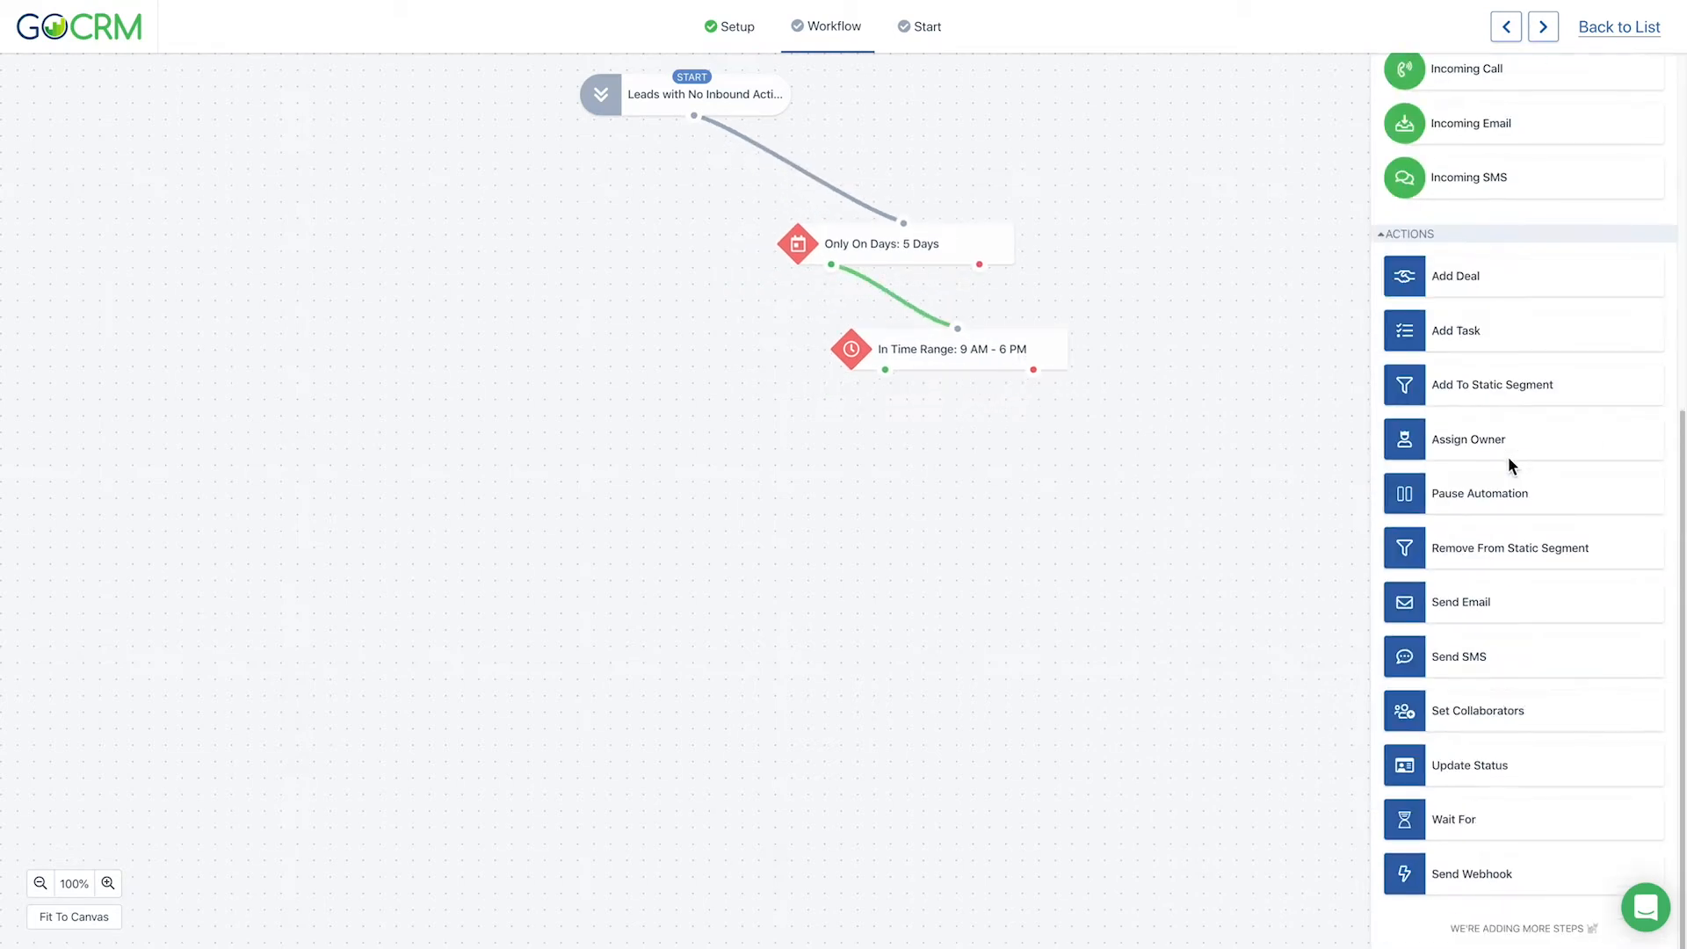
left_click_drag(1510, 640, 985, 538)
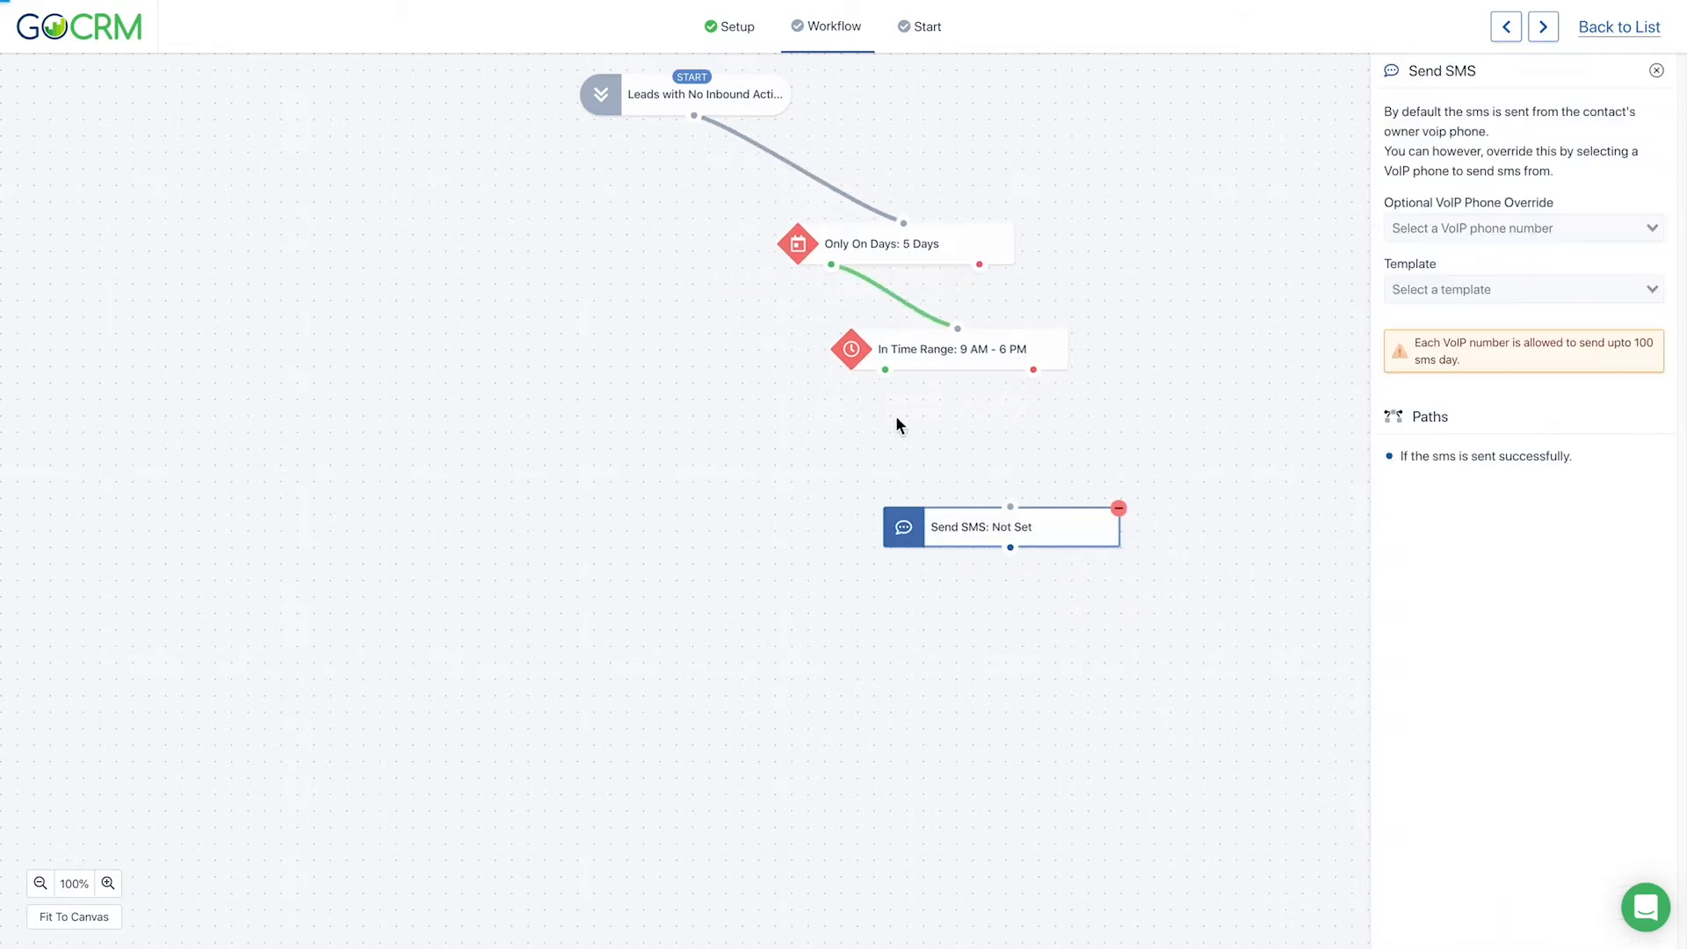
left_click_drag(885, 370, 1016, 511)
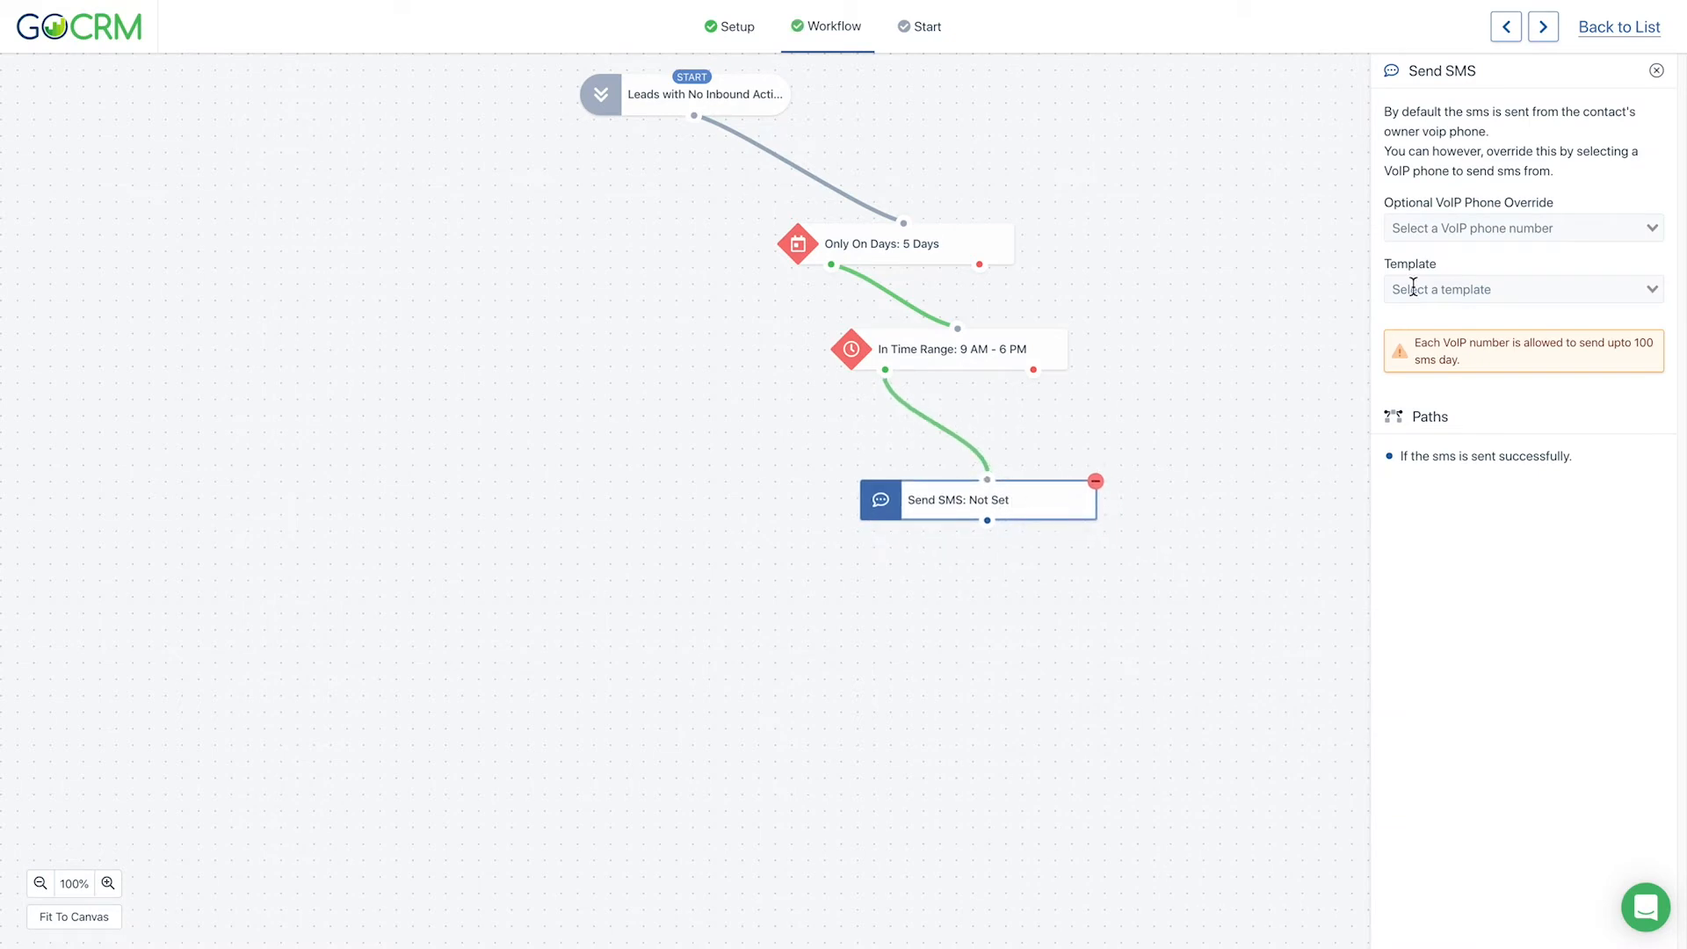
left_click(1441, 290)
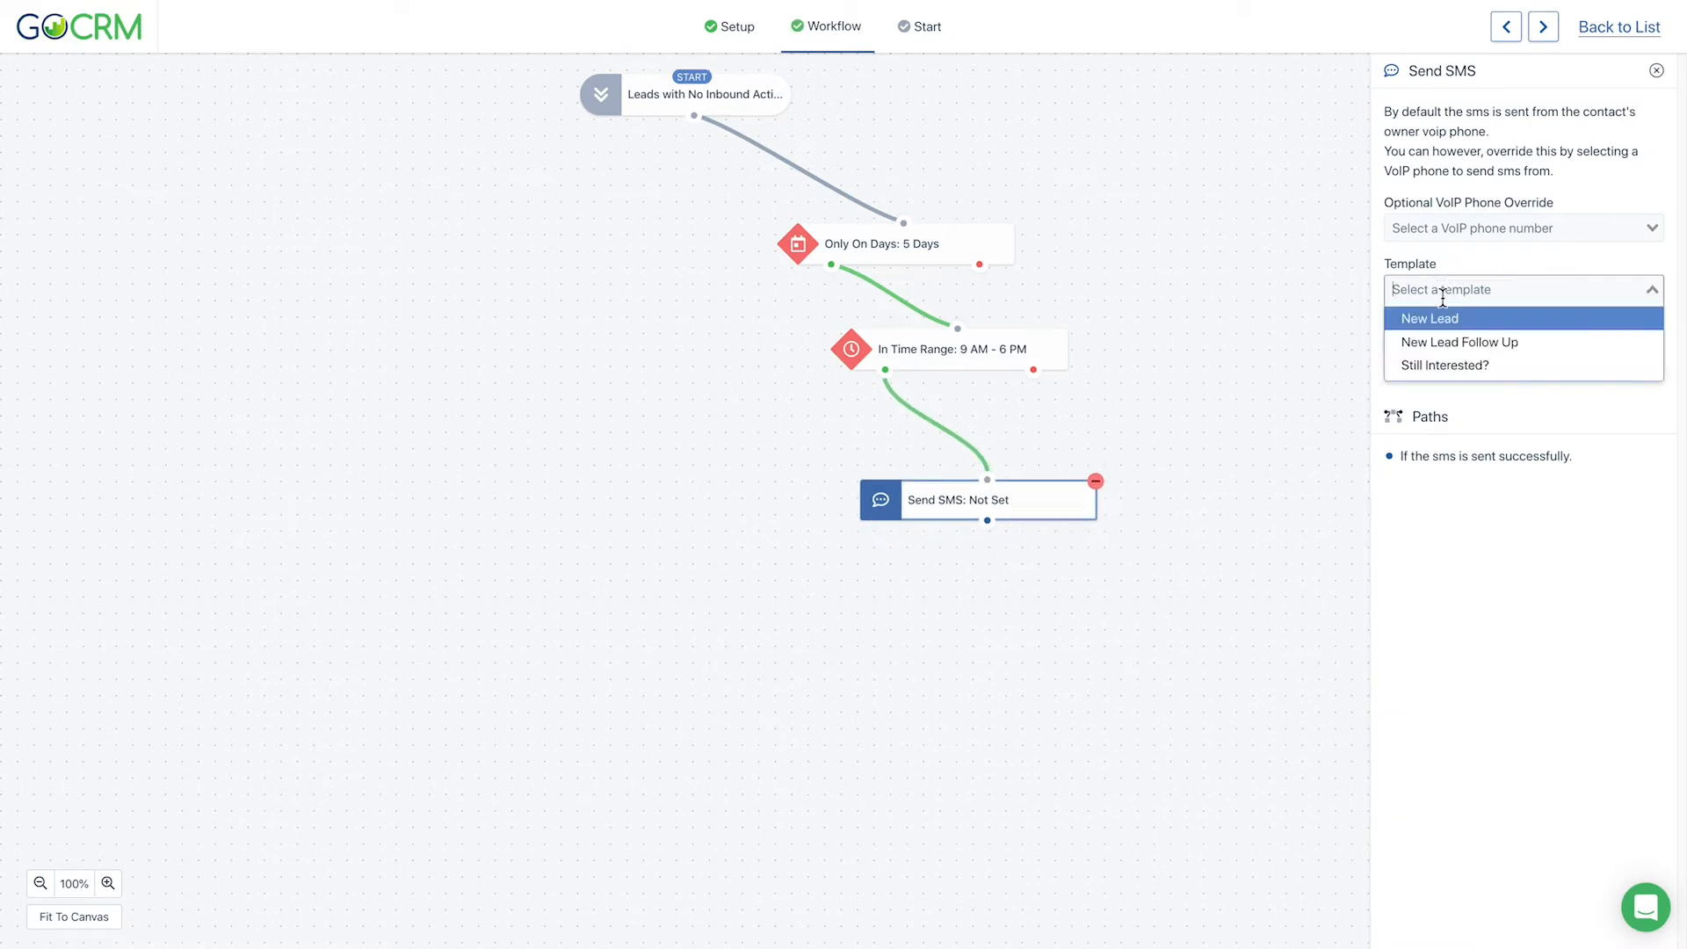
left_click(1462, 365)
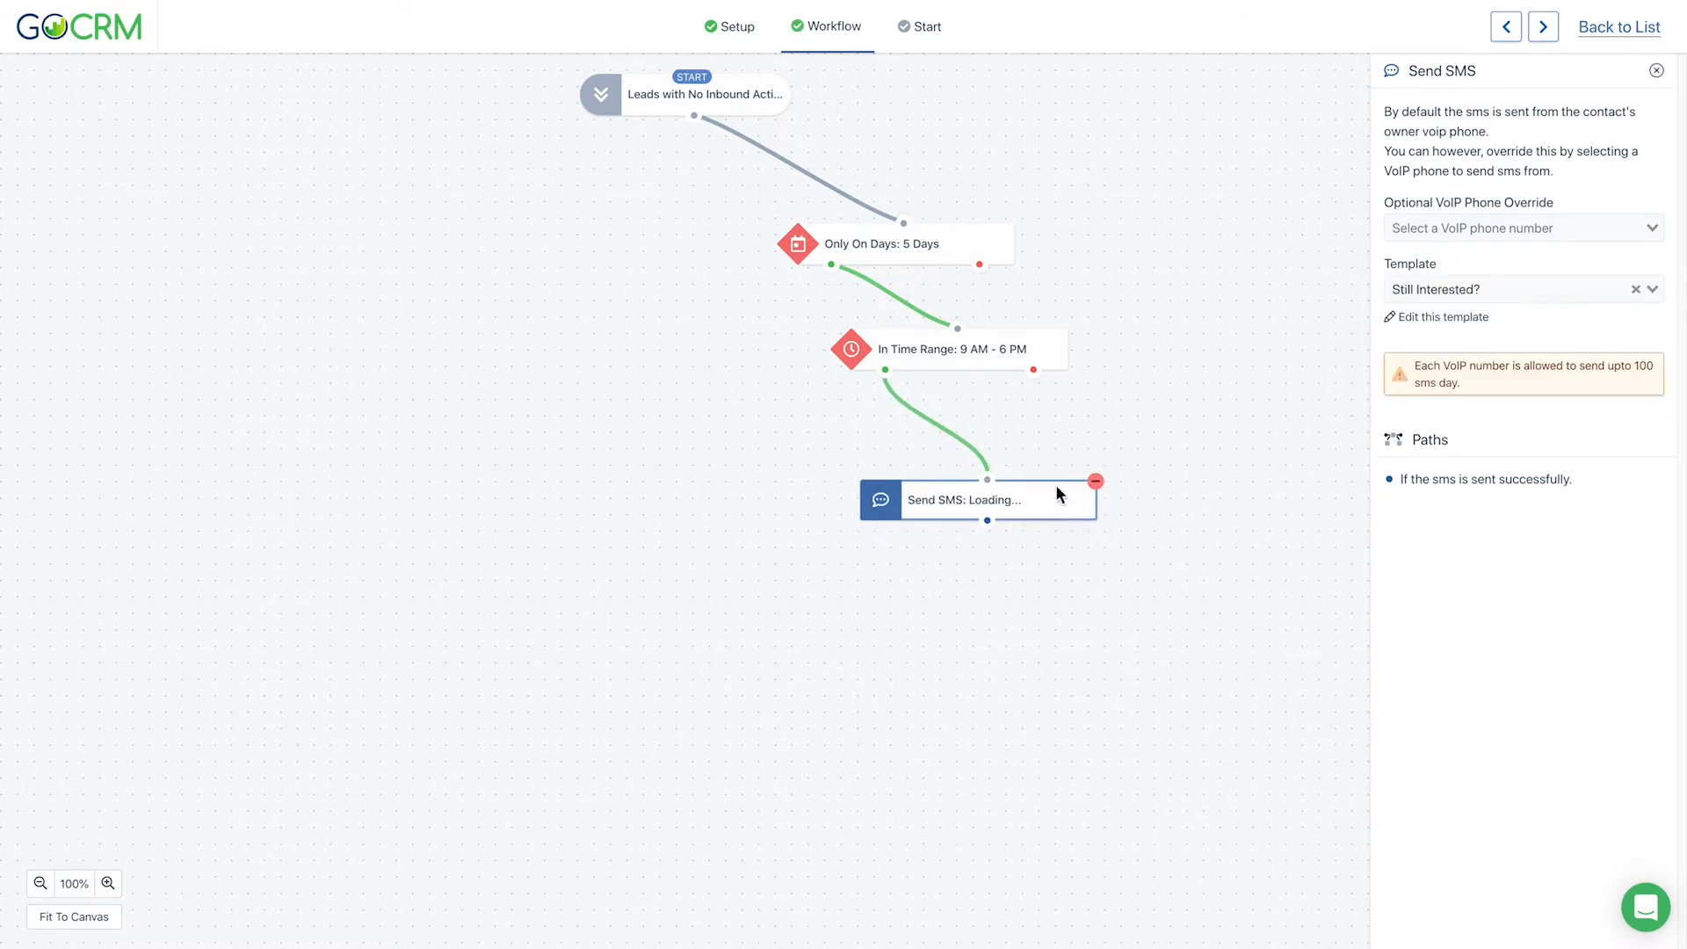
left_click_drag(1057, 493, 1080, 474)
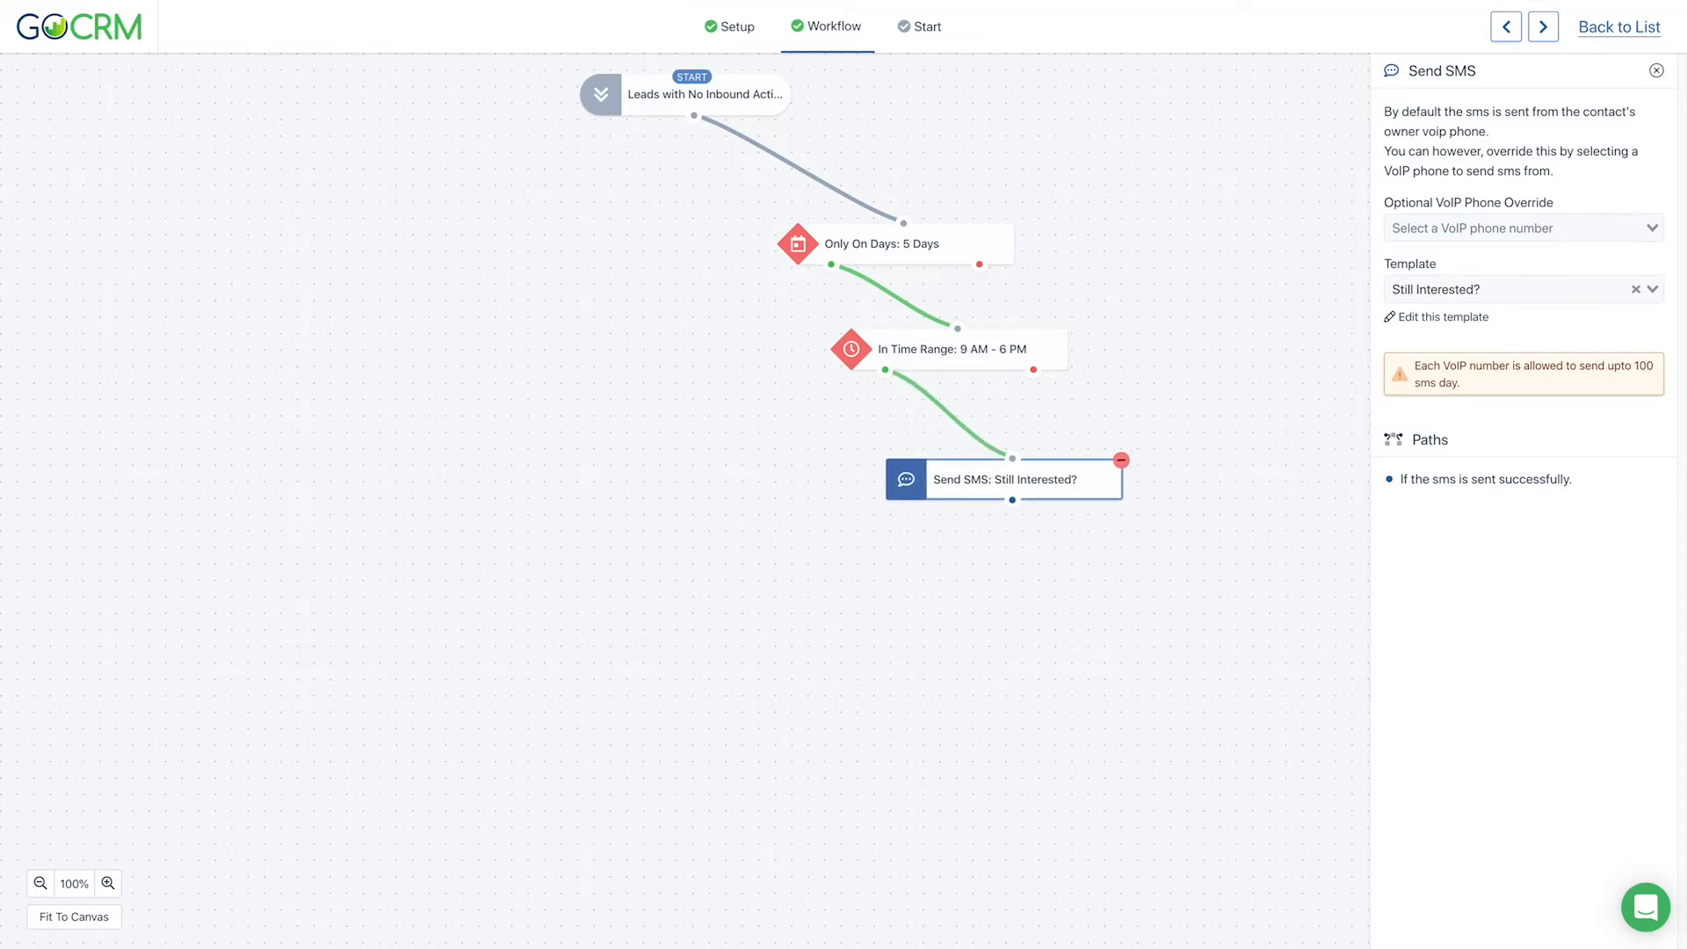
left_click(1656, 70)
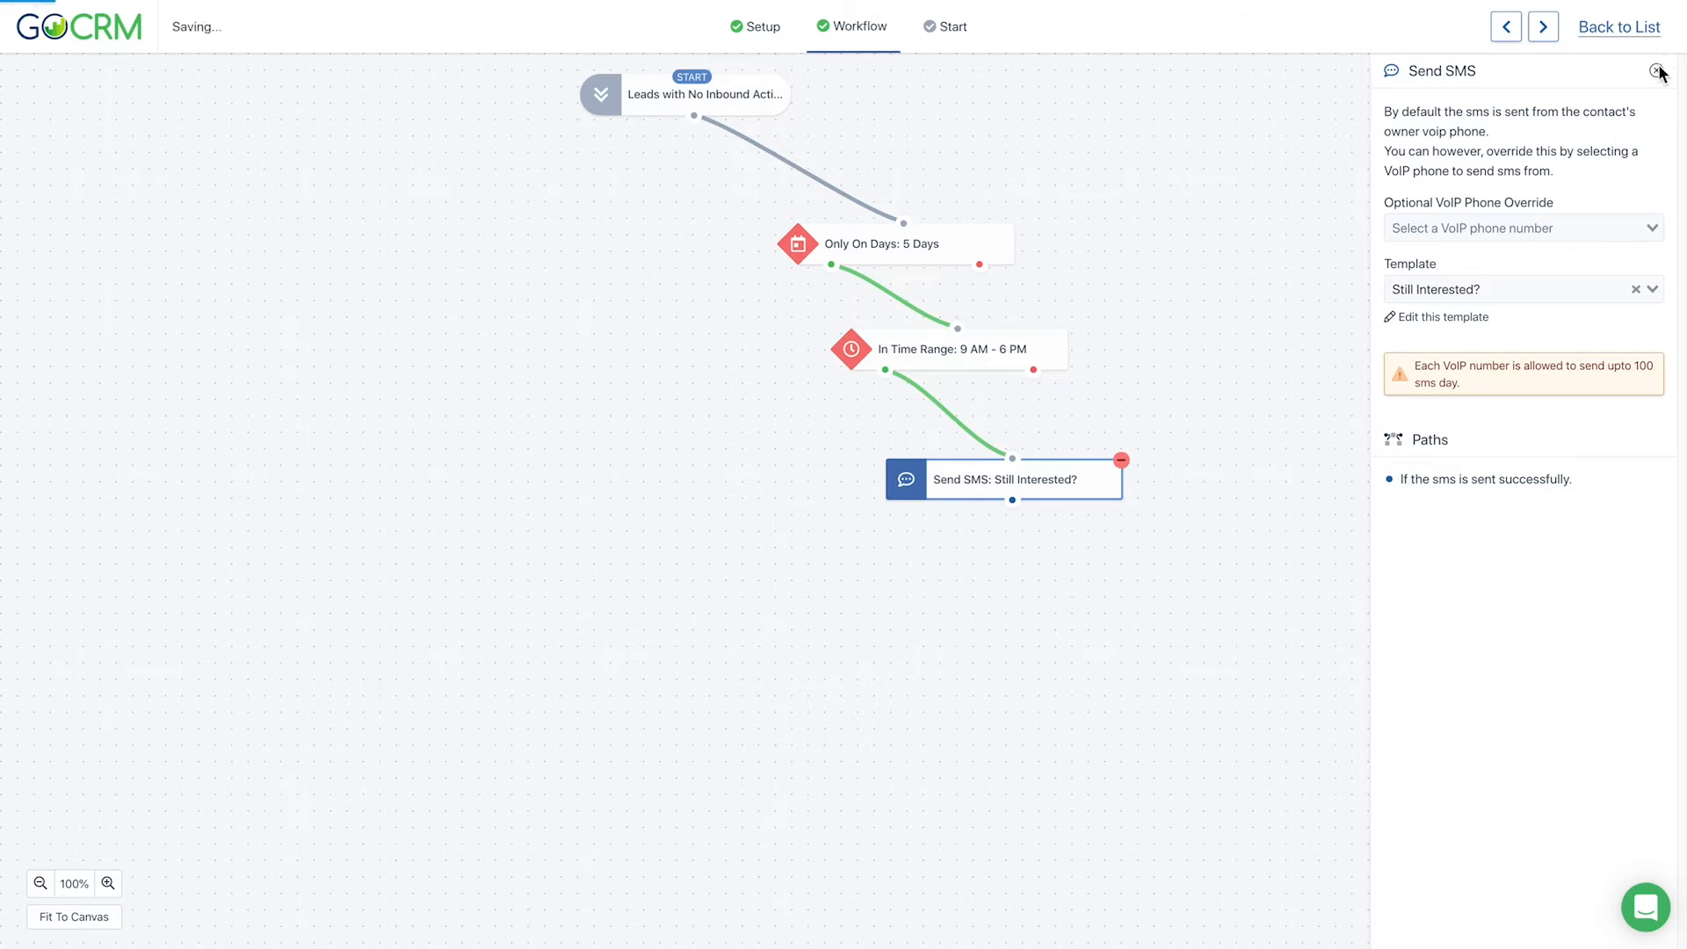
- Add a Wait For action after the Send SMS block with a delay of 5 days
scroll(1520, 554, "down", 6)
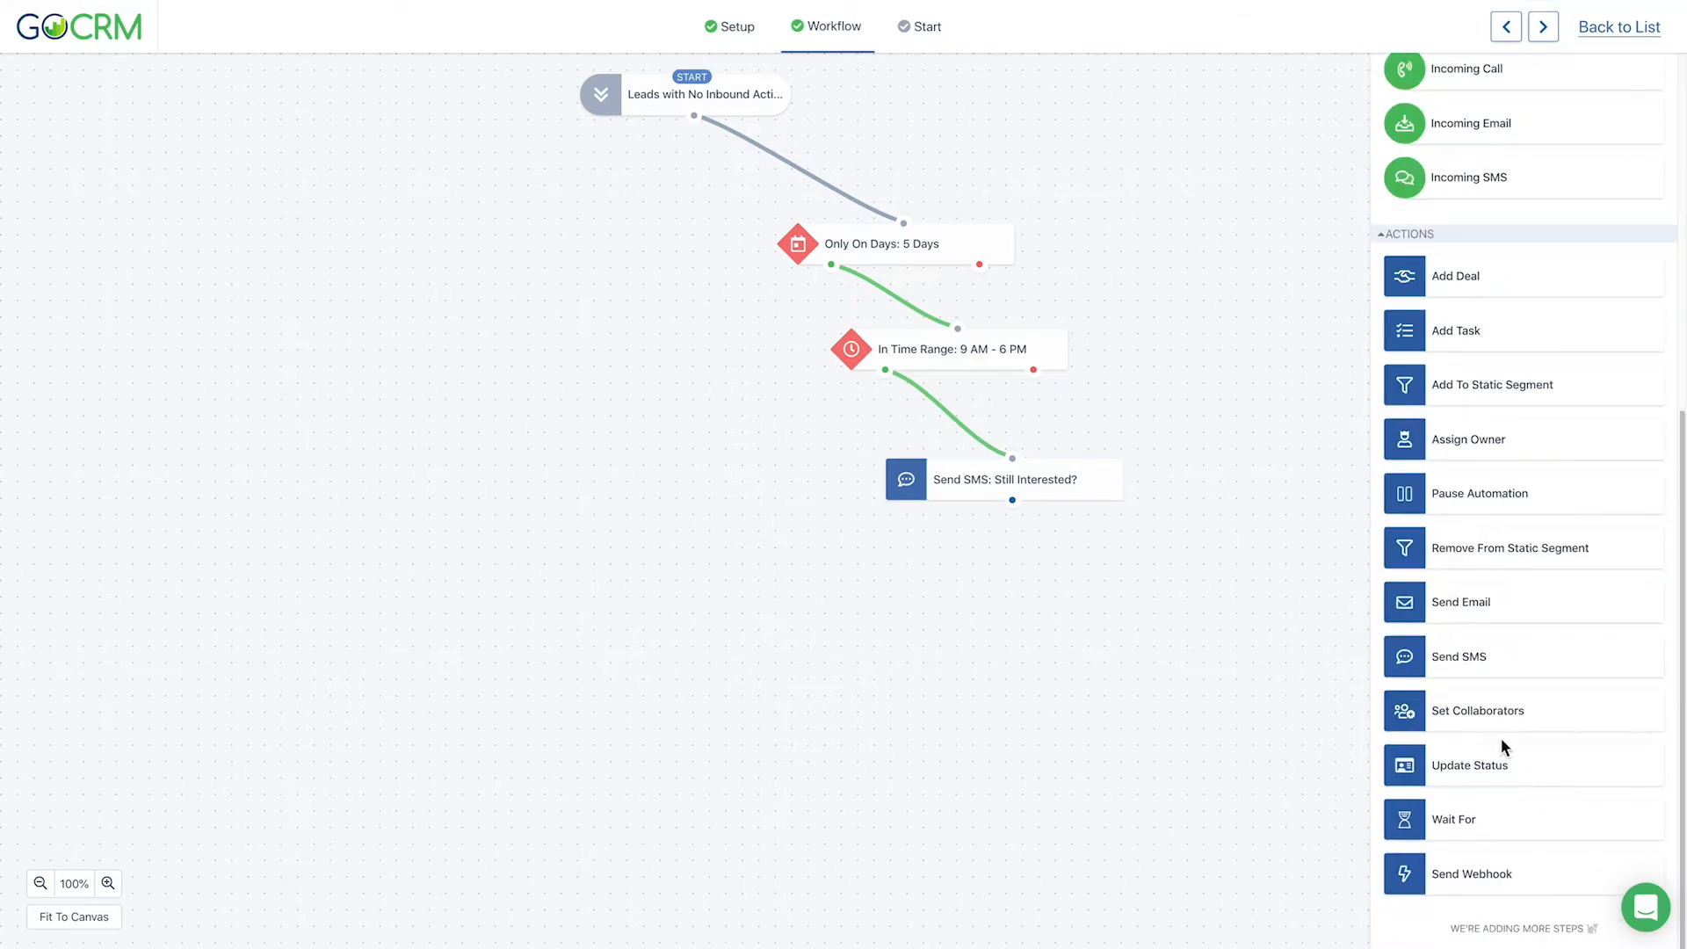
left_click_drag(1499, 826, 1021, 589)
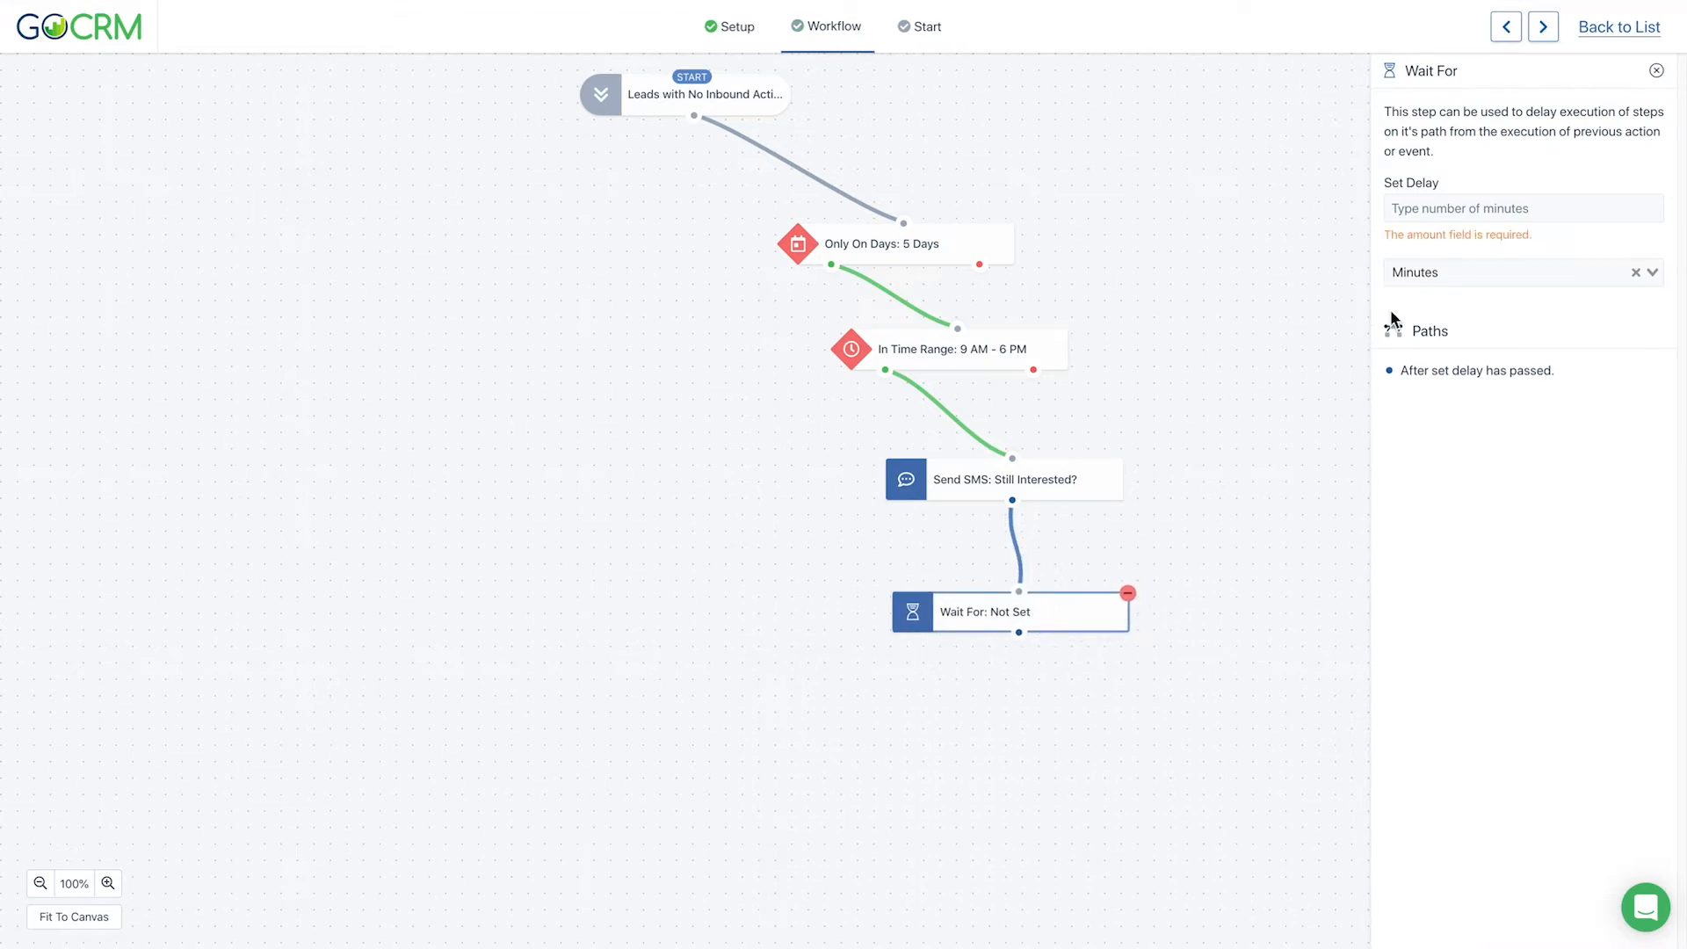
left_click(1438, 209)
type("5")
left_click(1440, 271)
left_click(1441, 307)
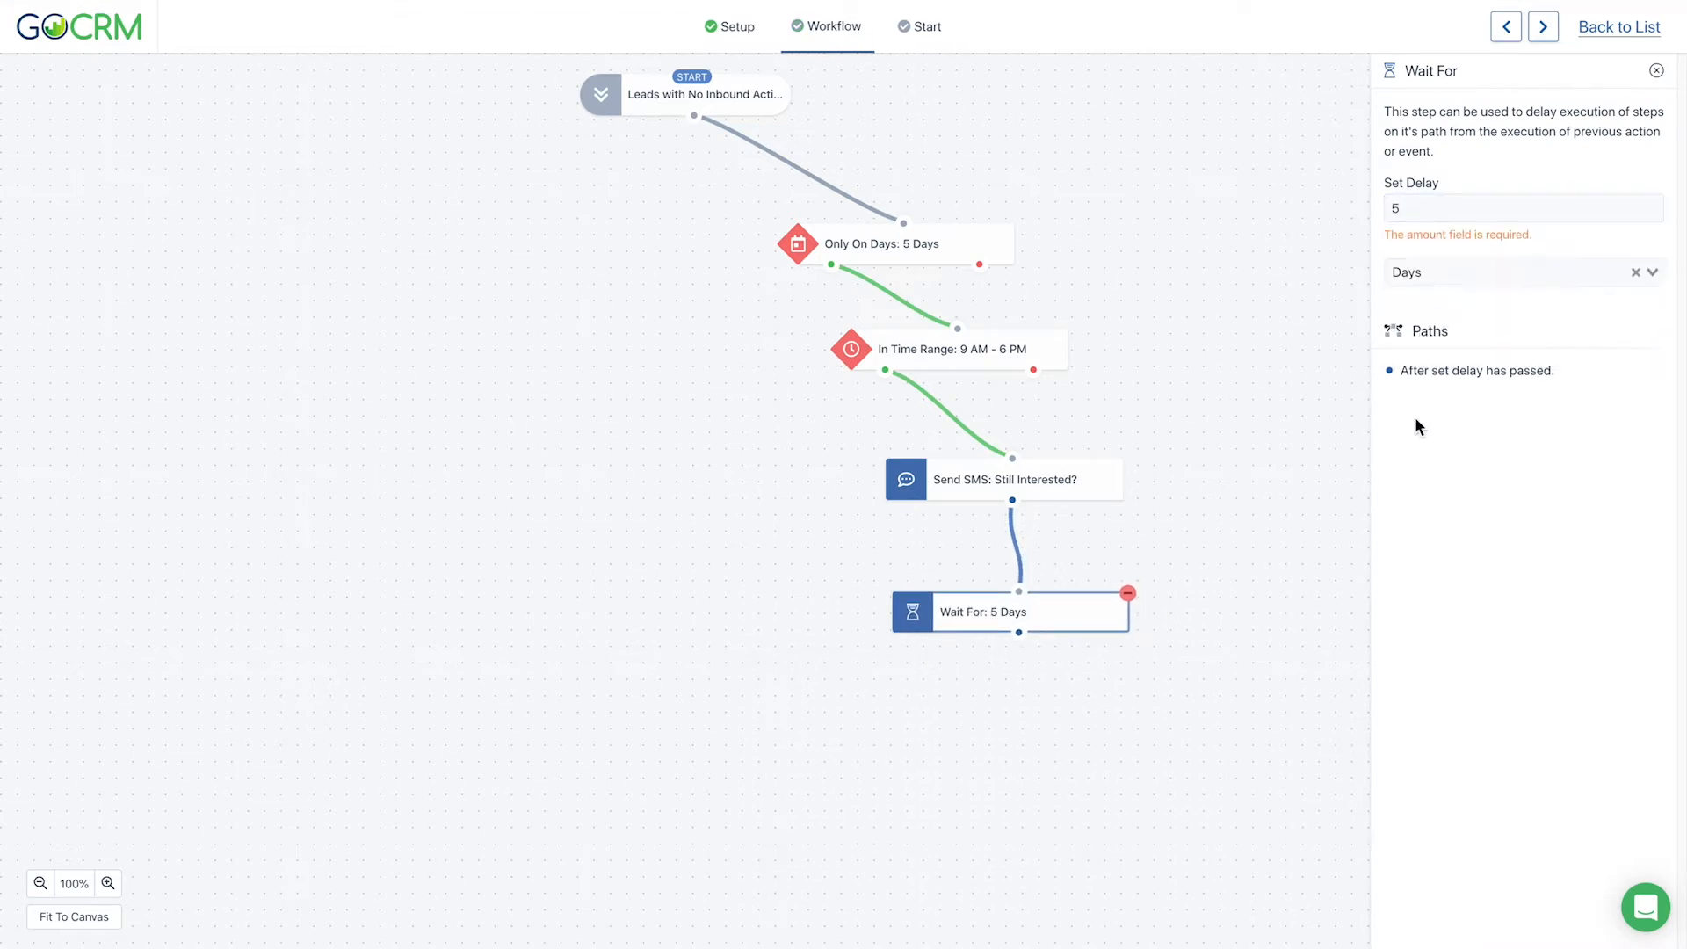
left_click(1657, 70)
- Add a Send Email action after the 5-day wait, using the "Still Interested?" template, and align its block beneath the wait
scroll(1619, 514, "down", 5)
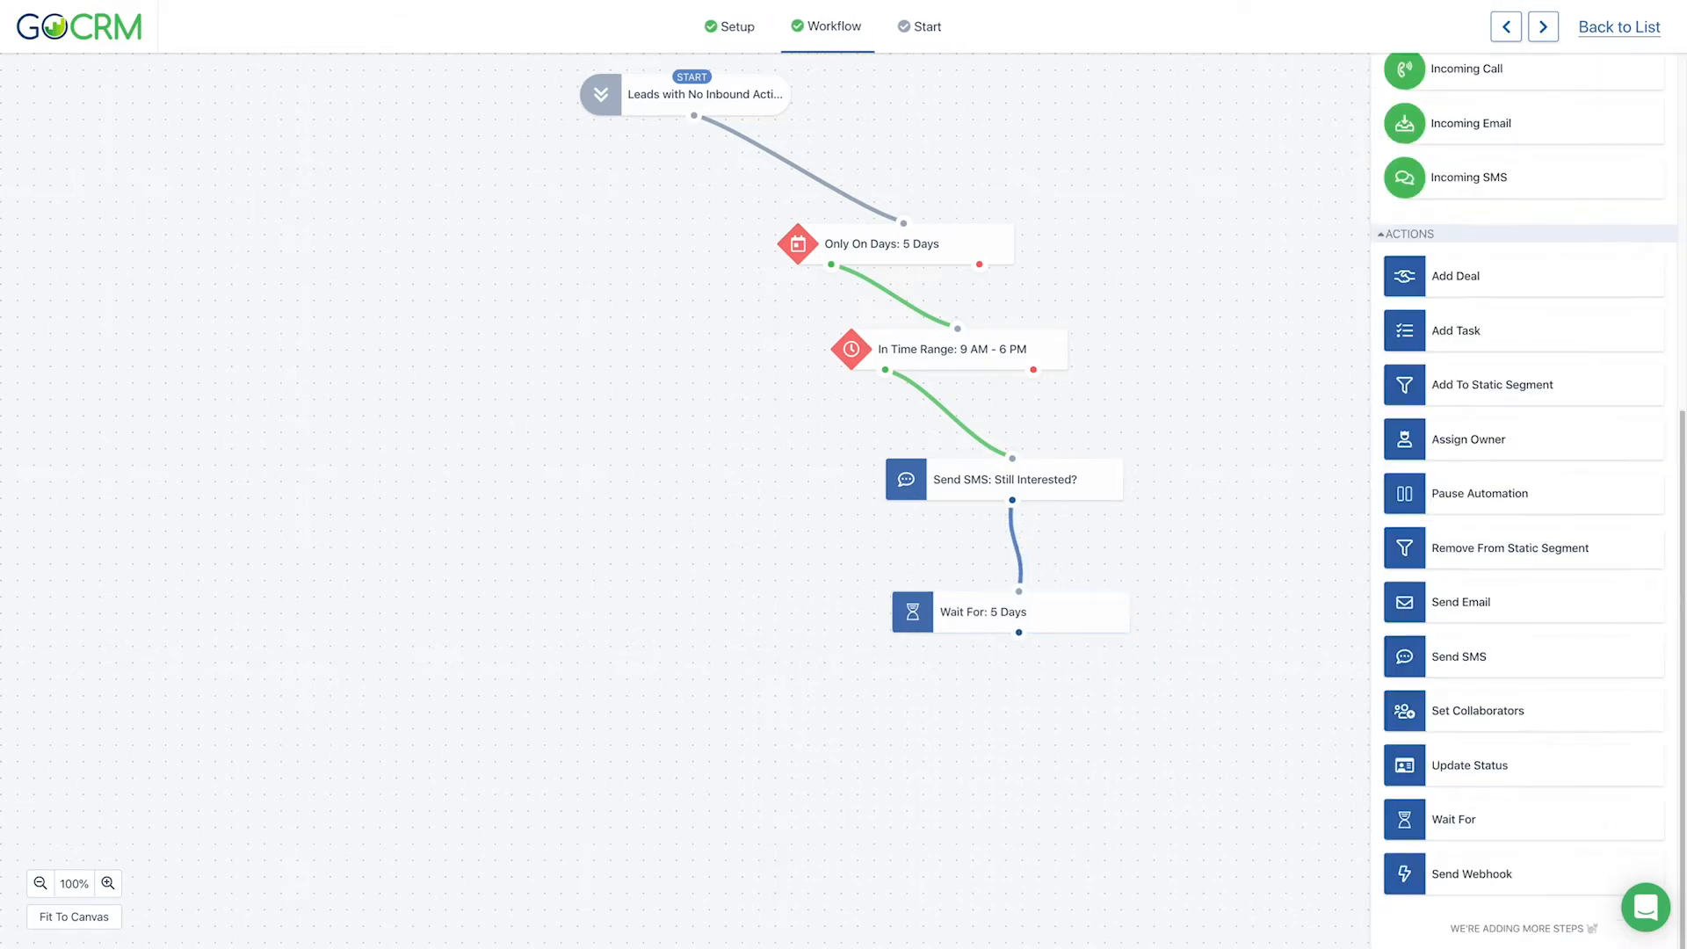
left_click_drag(1494, 615, 1031, 708)
left_click_drag(1022, 650, 1021, 580)
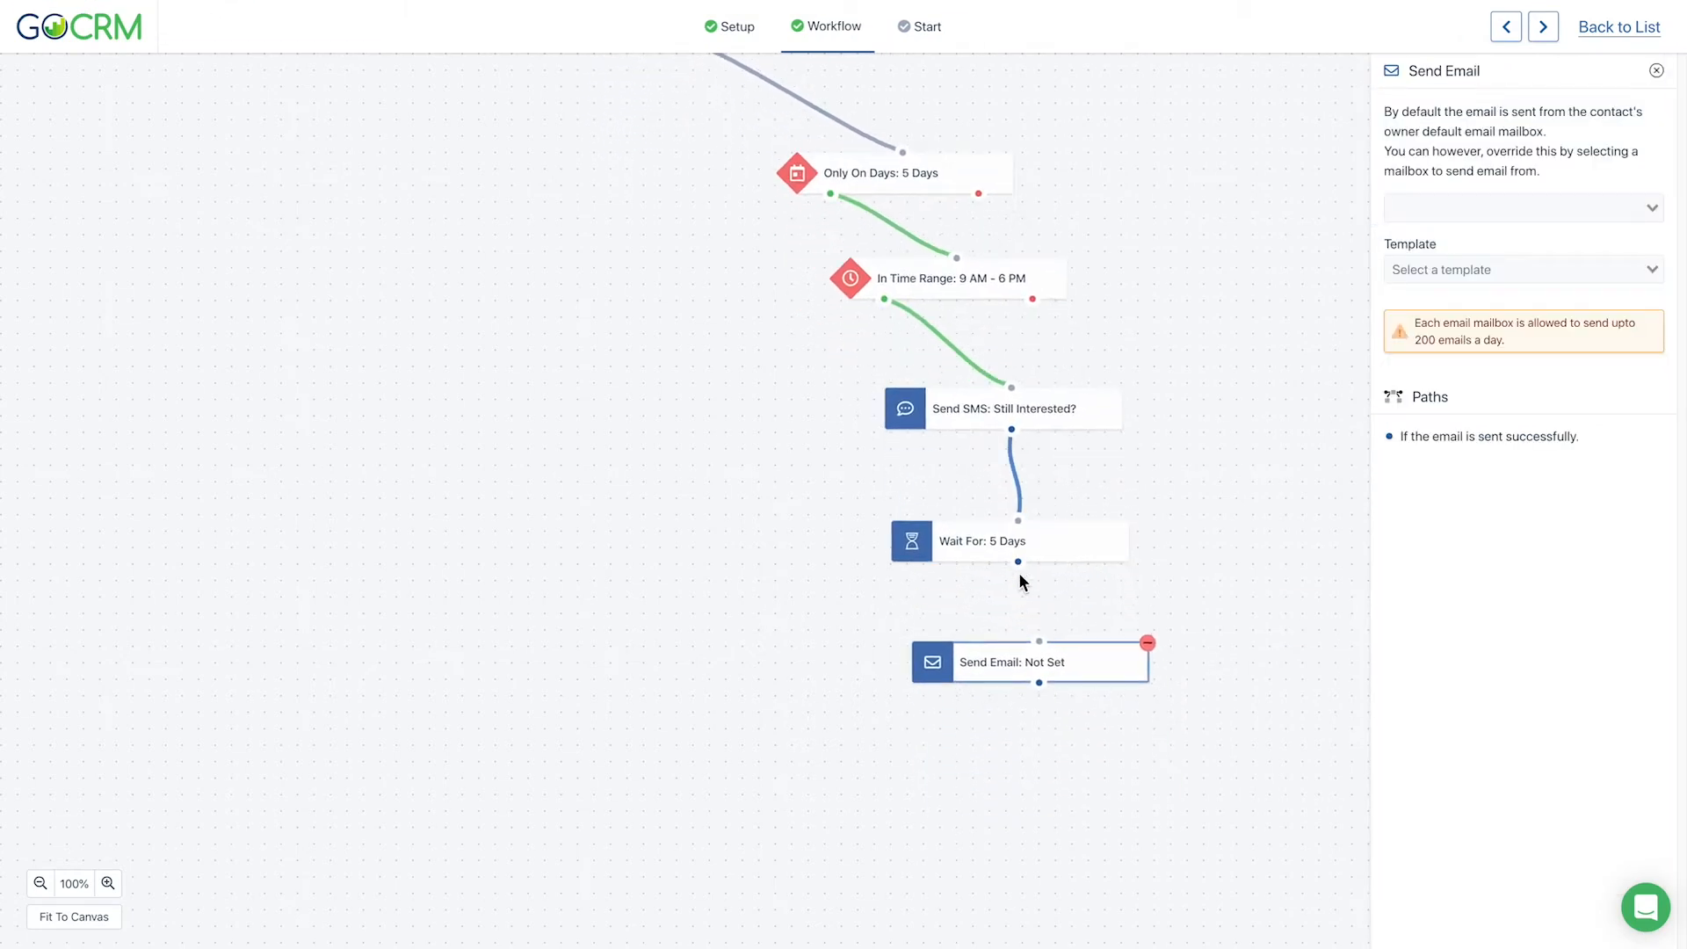
left_click(1493, 272)
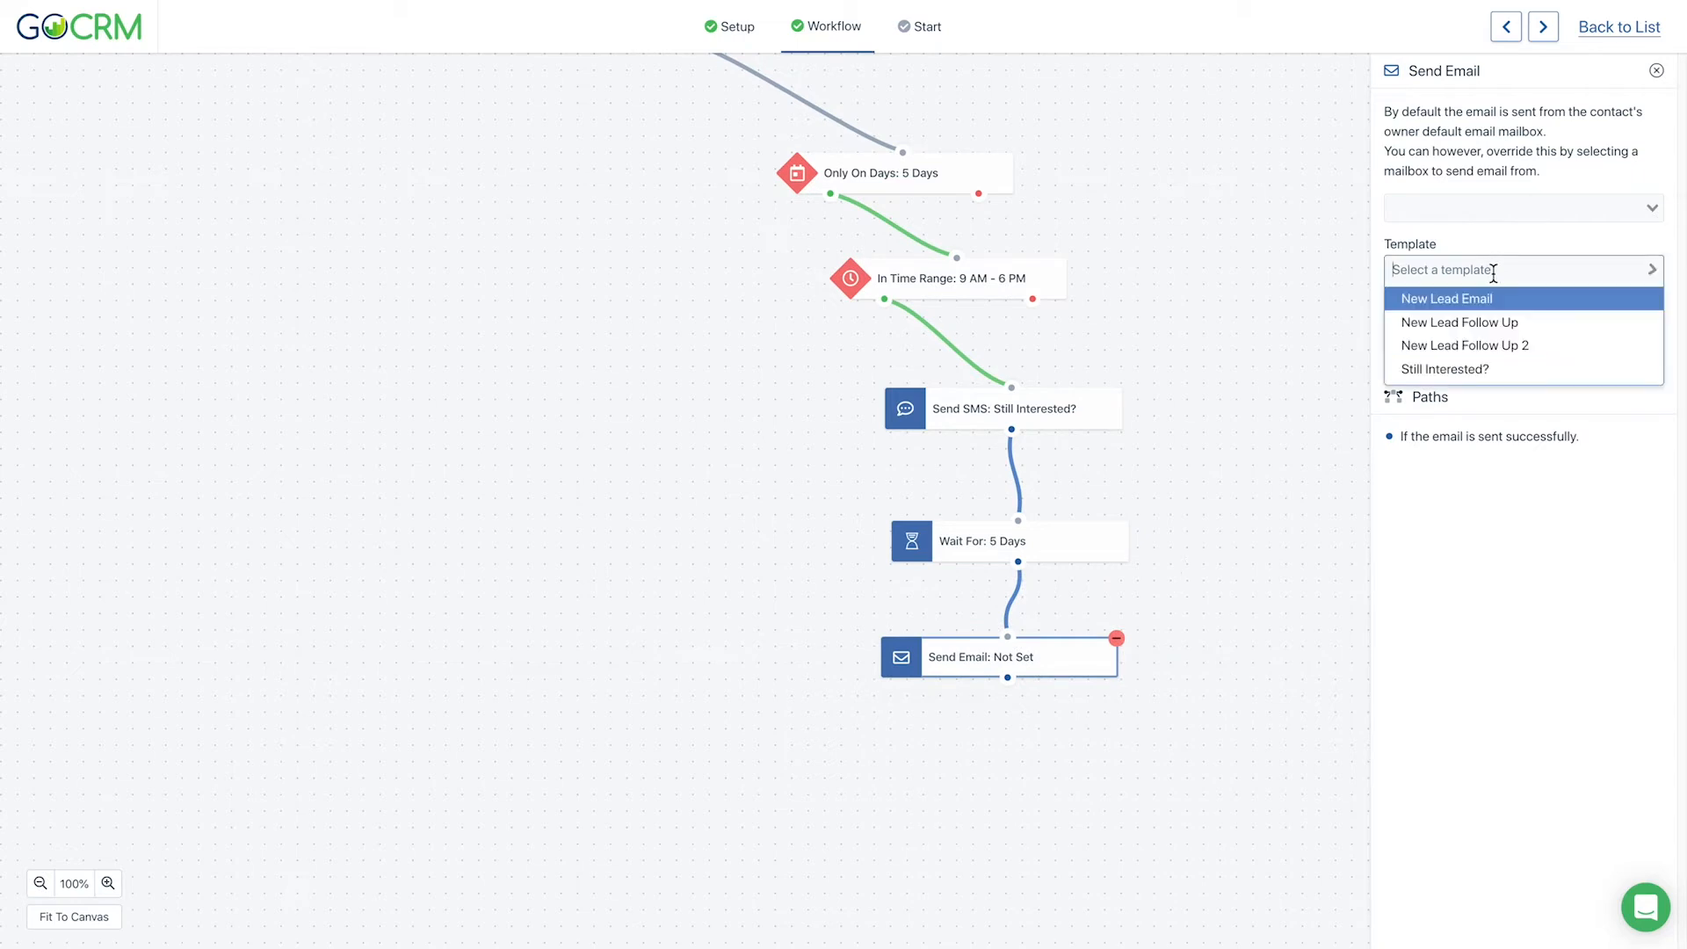
left_click(1476, 369)
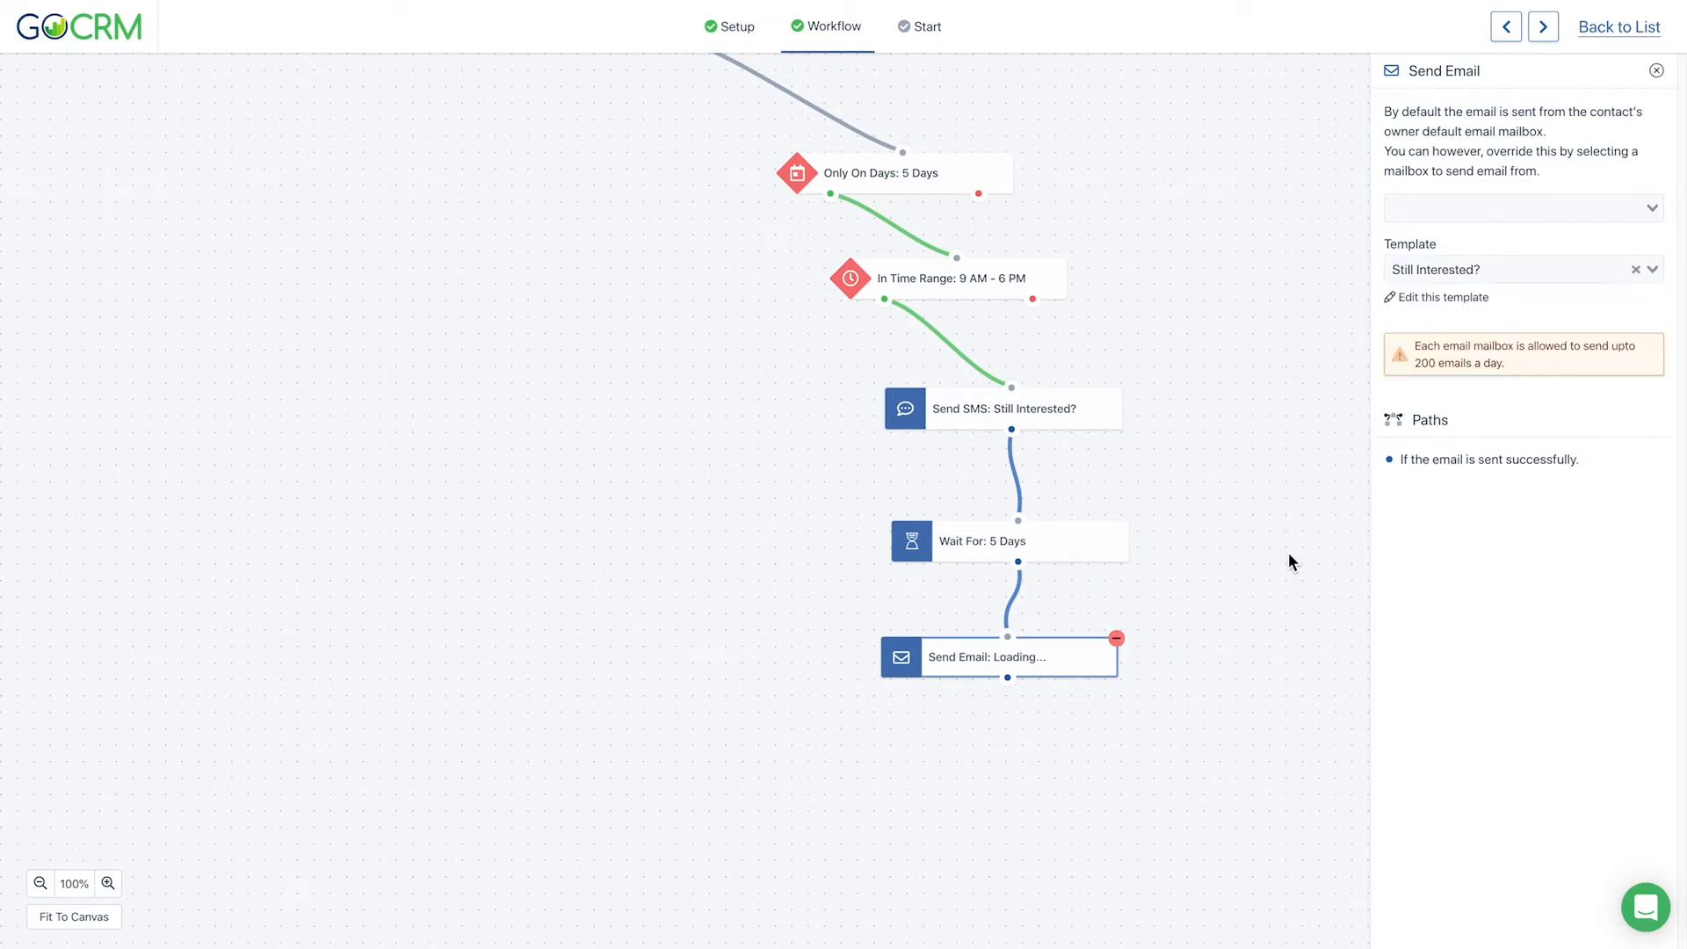
left_click_drag(1289, 558, 1303, 510)
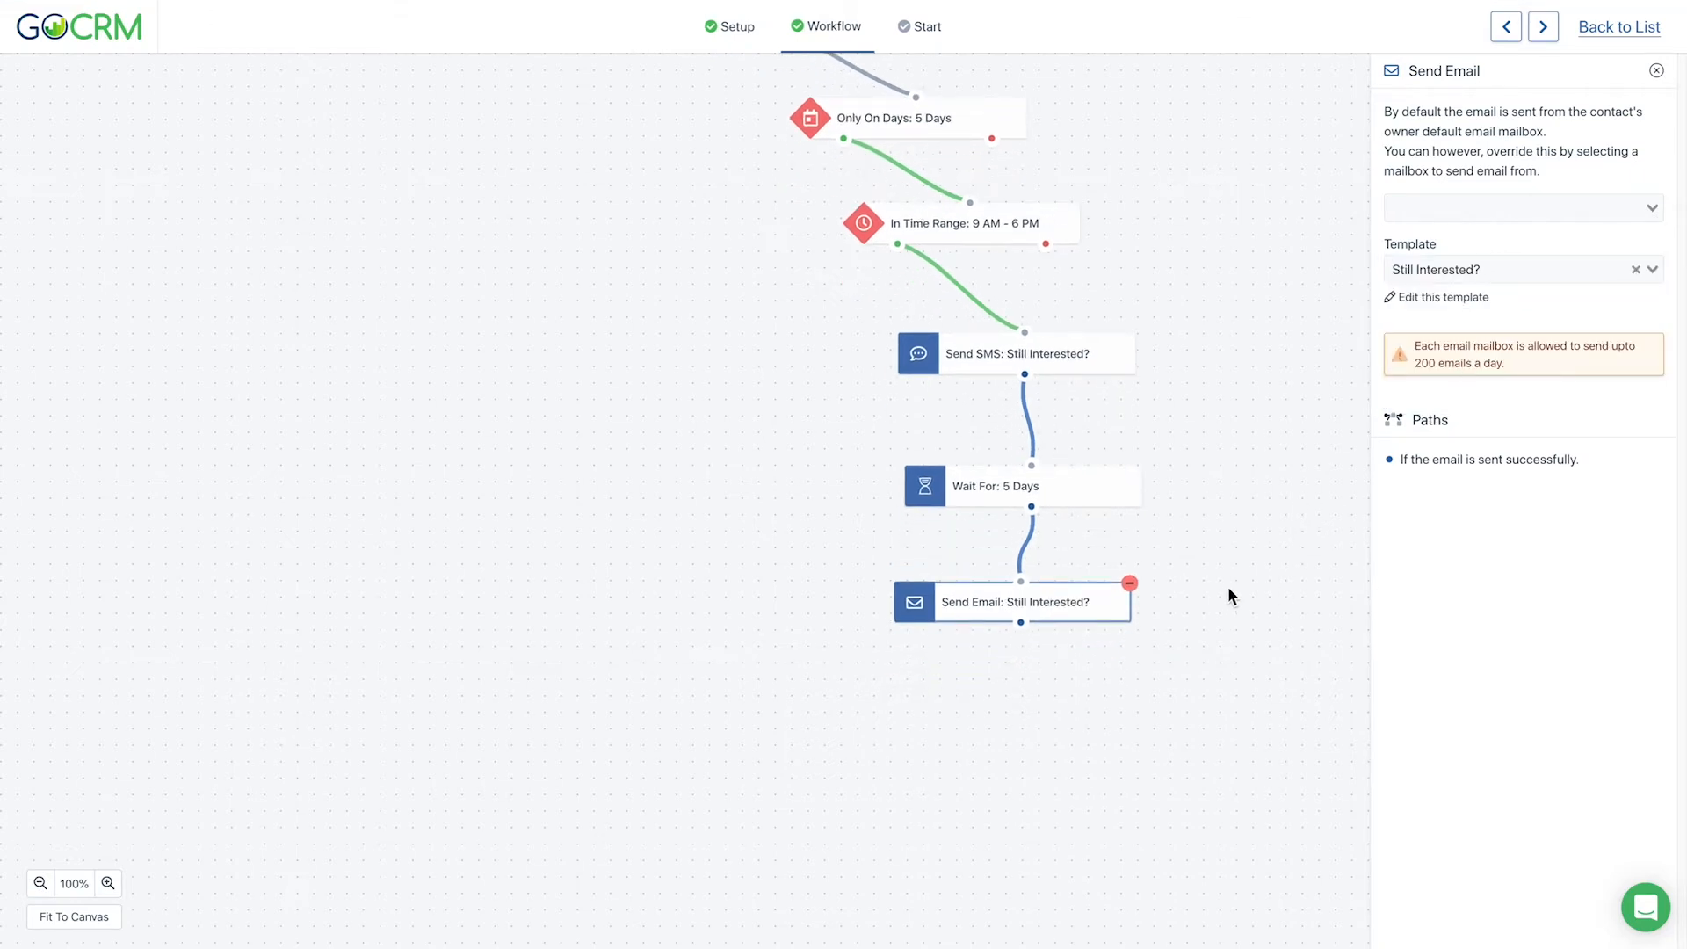
left_click_drag(1022, 612, 1048, 614)
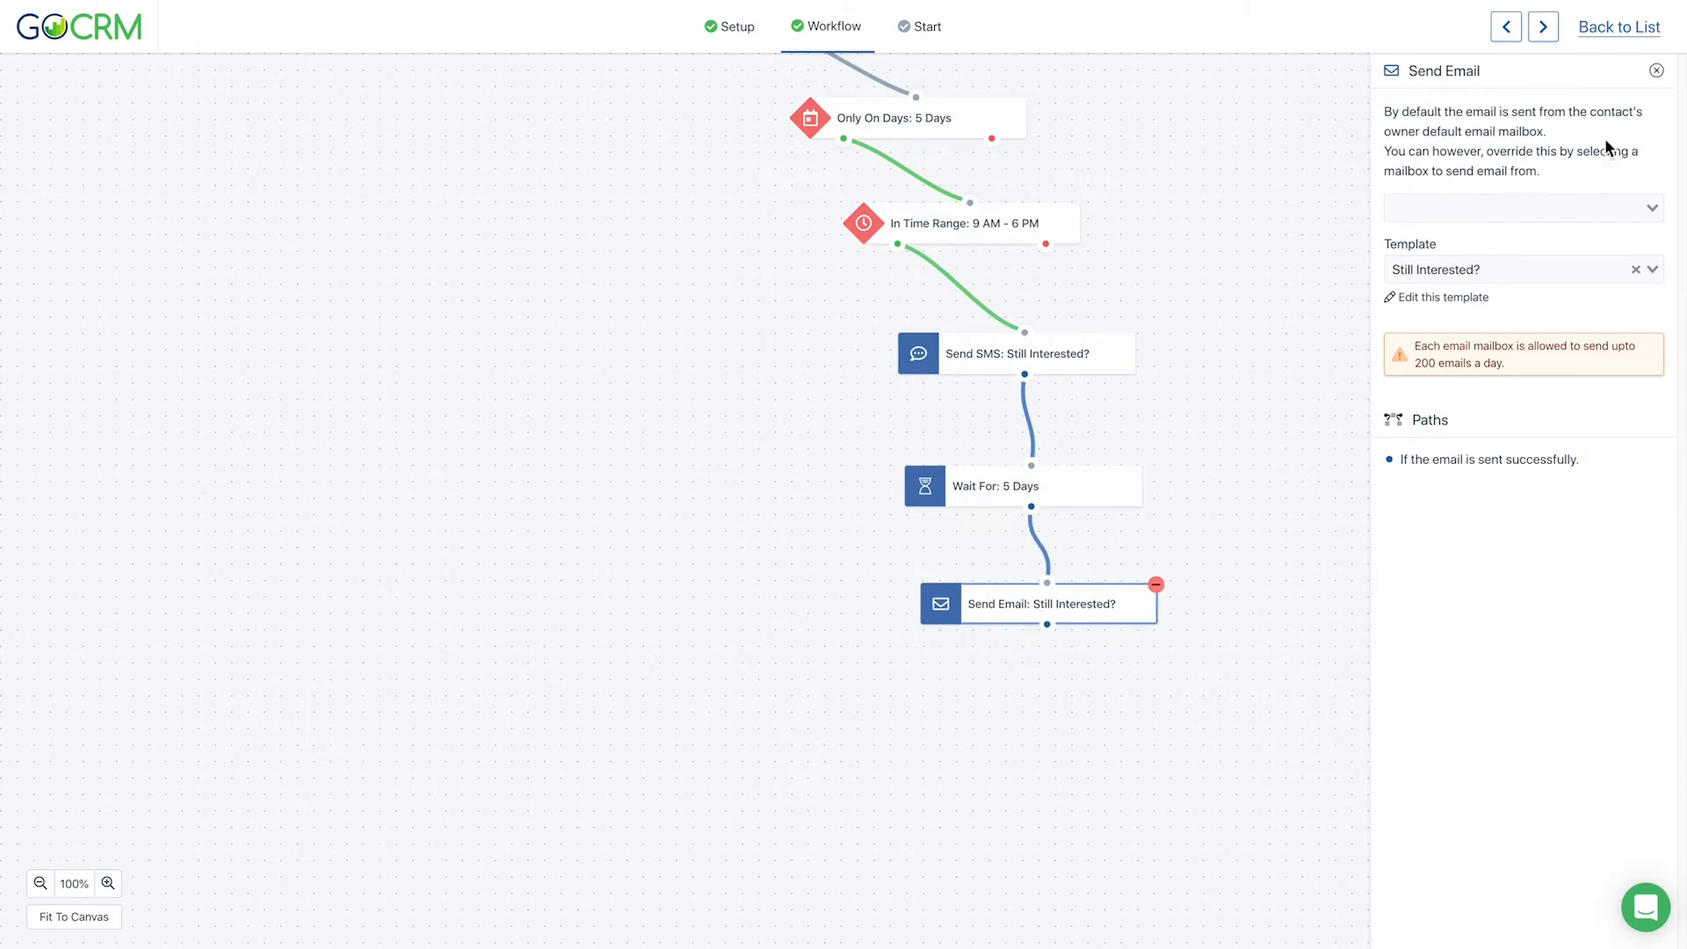
left_click(1656, 70)
- Add a Wait For action after the Send Email block with a delay of 7 days
scroll(1529, 694, "down", 5)
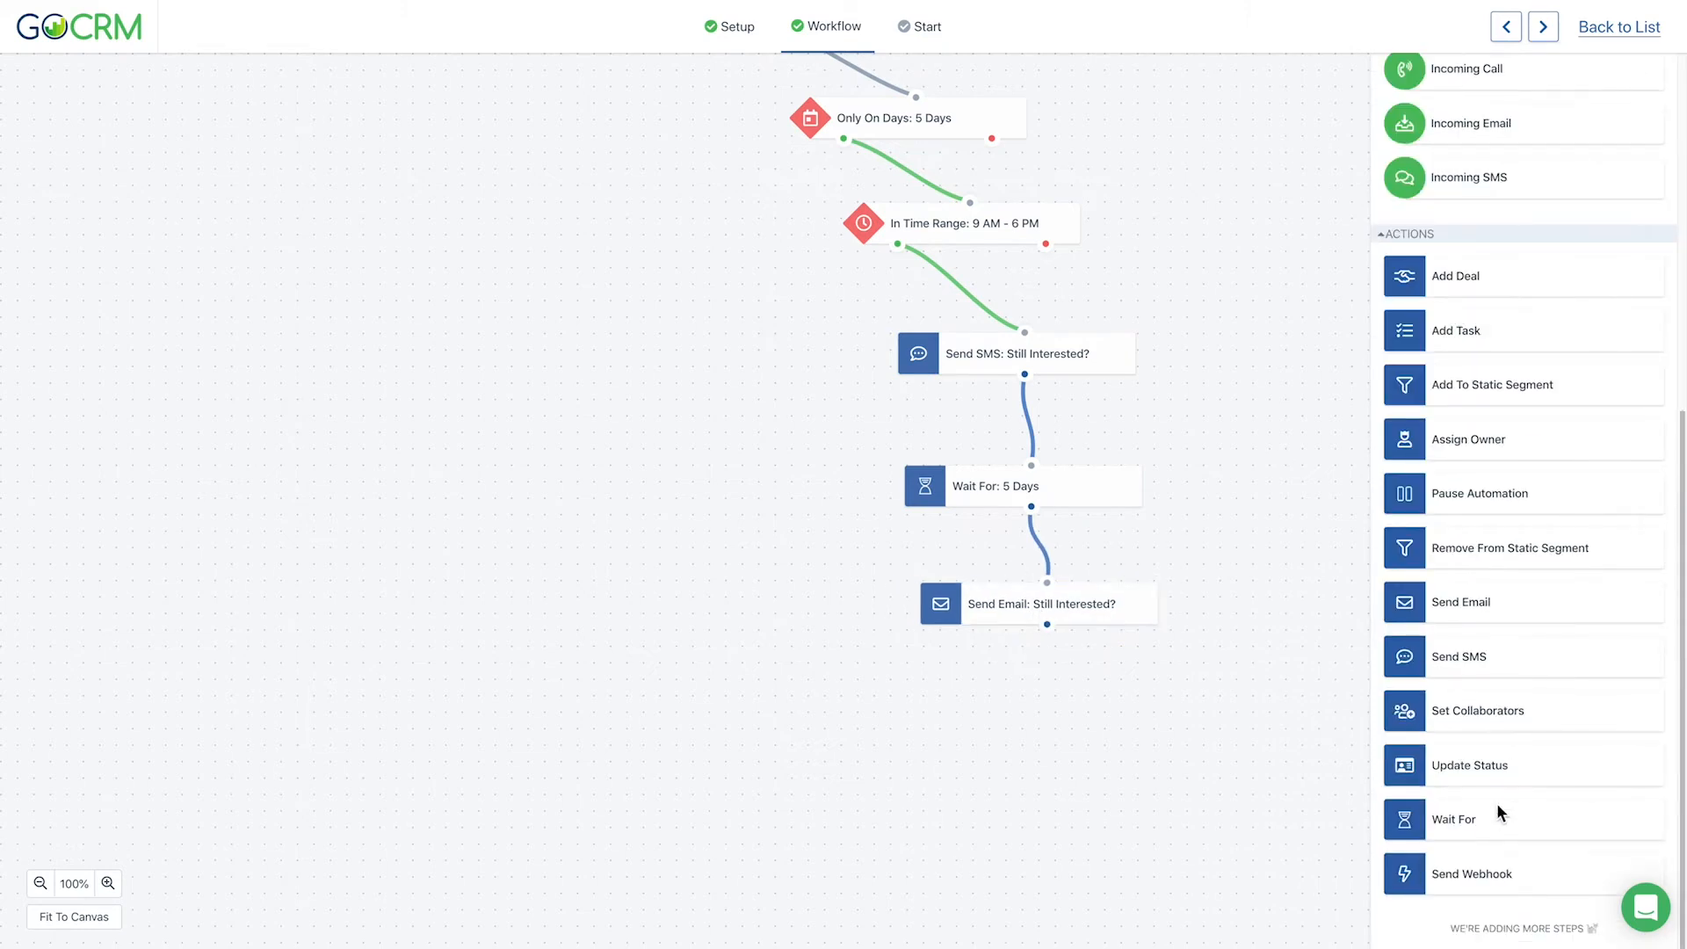
left_click_drag(1499, 813, 1073, 761)
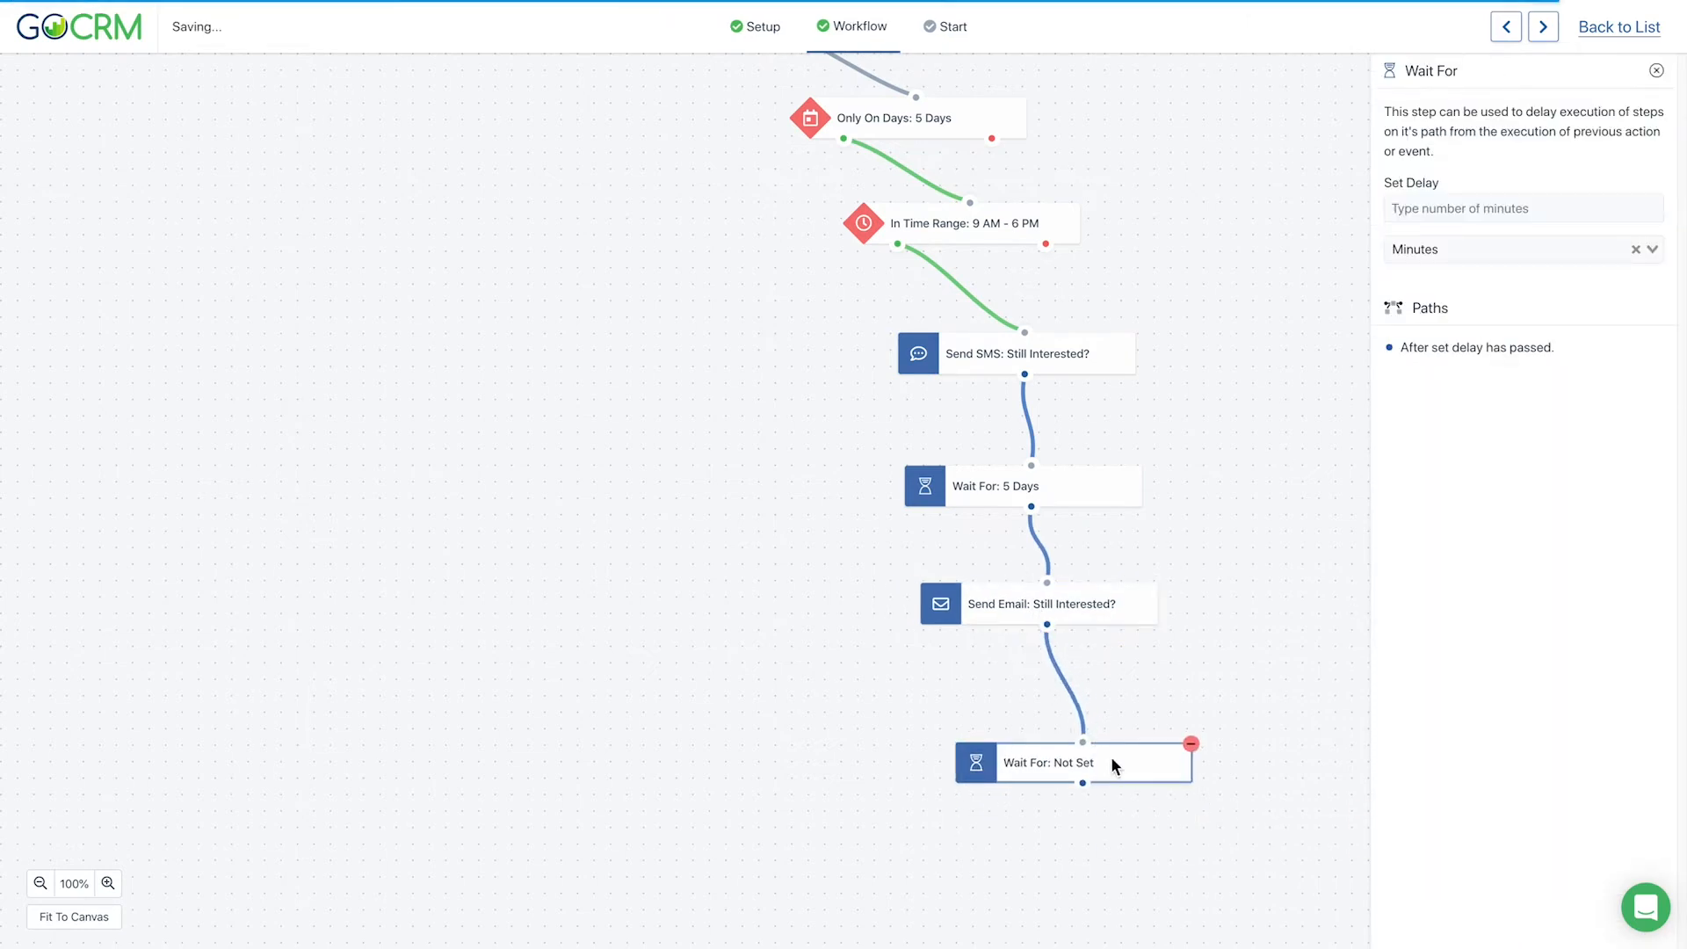
left_click(1481, 208)
type("7")
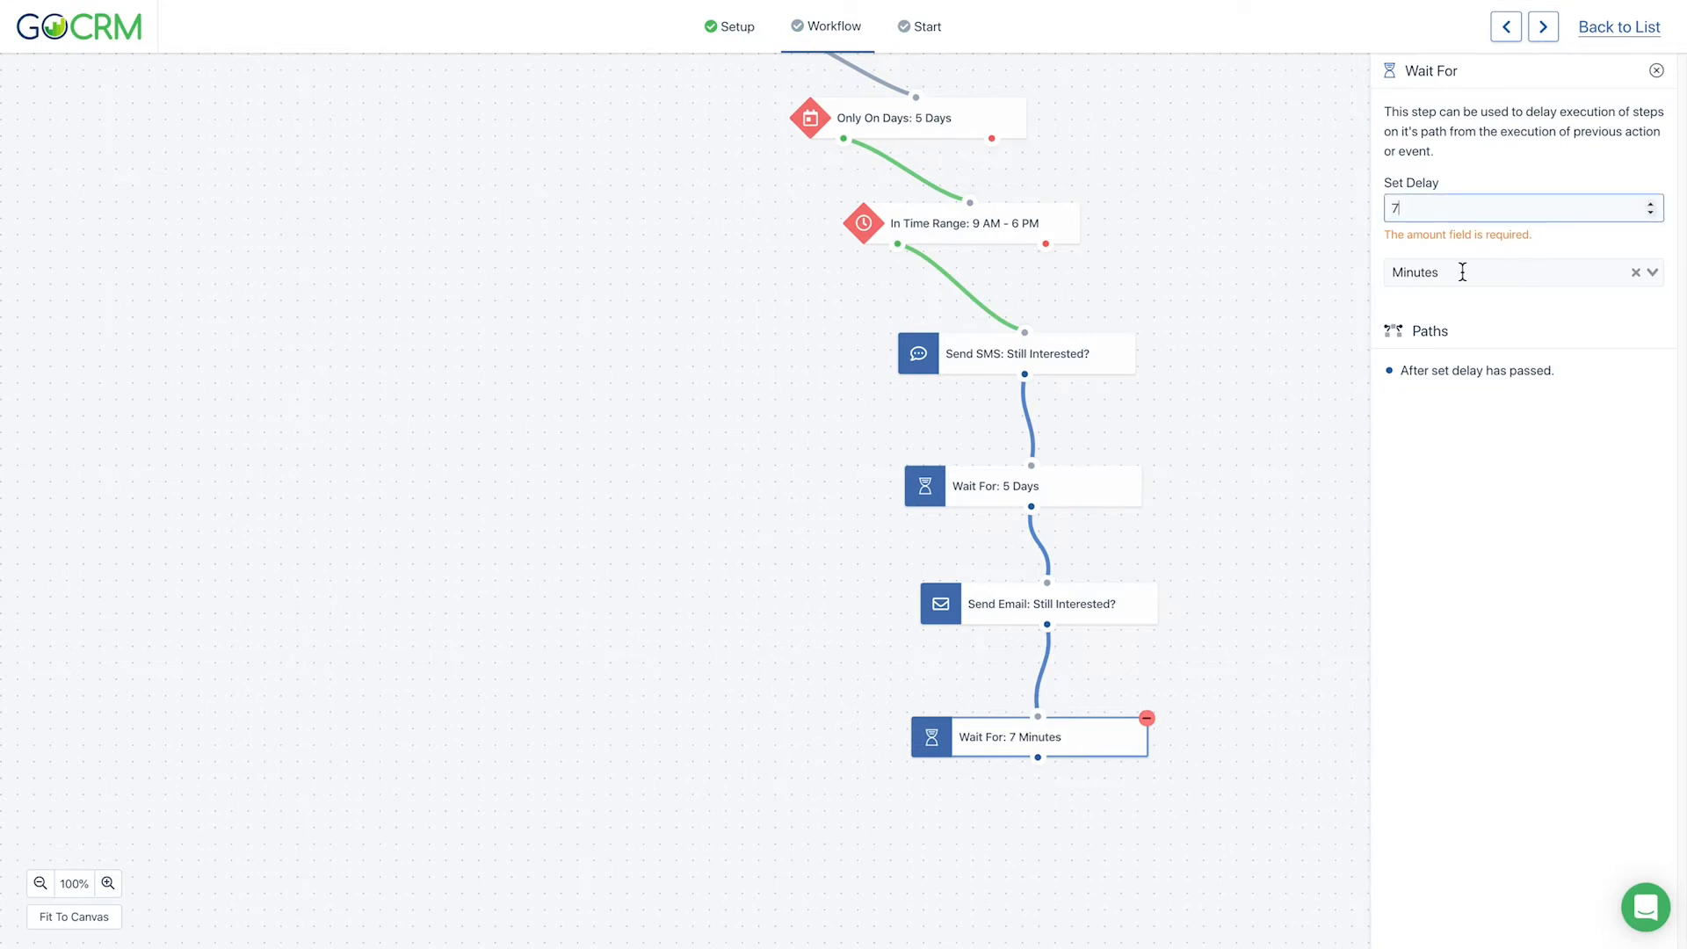
left_click(1462, 272)
left_click(1454, 308)
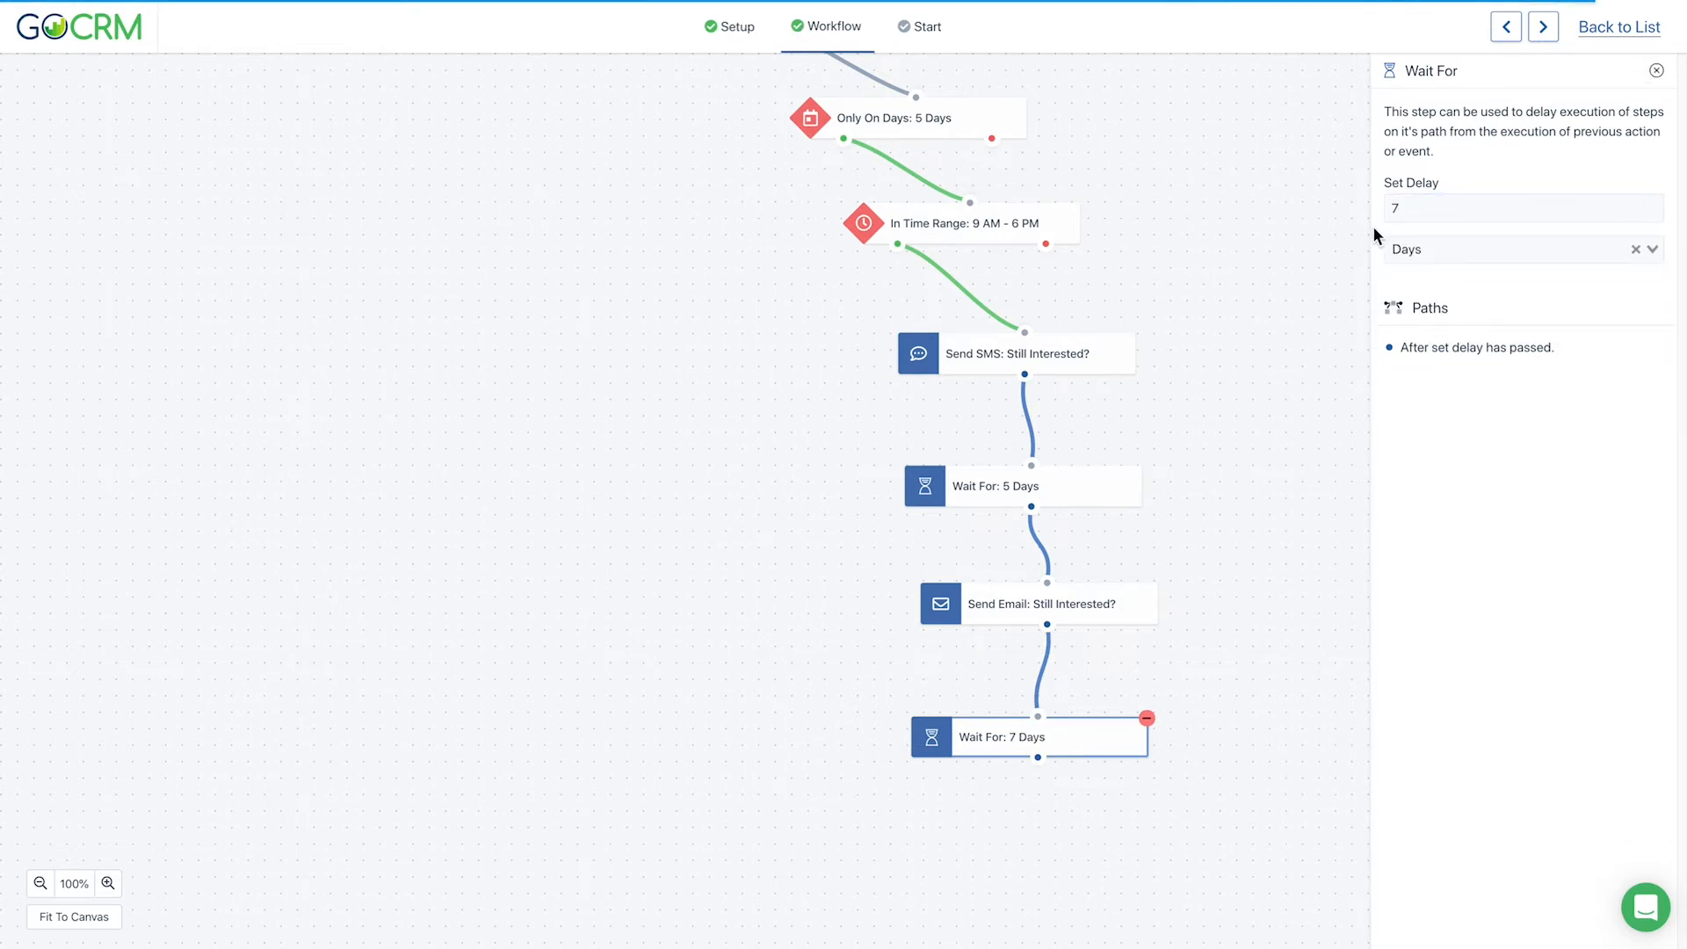
left_click(1657, 71)
- Add an Update Status action after the 7-day wait that changes the contact status to Unqualified Lead
scroll(1499, 618, "down", 6)
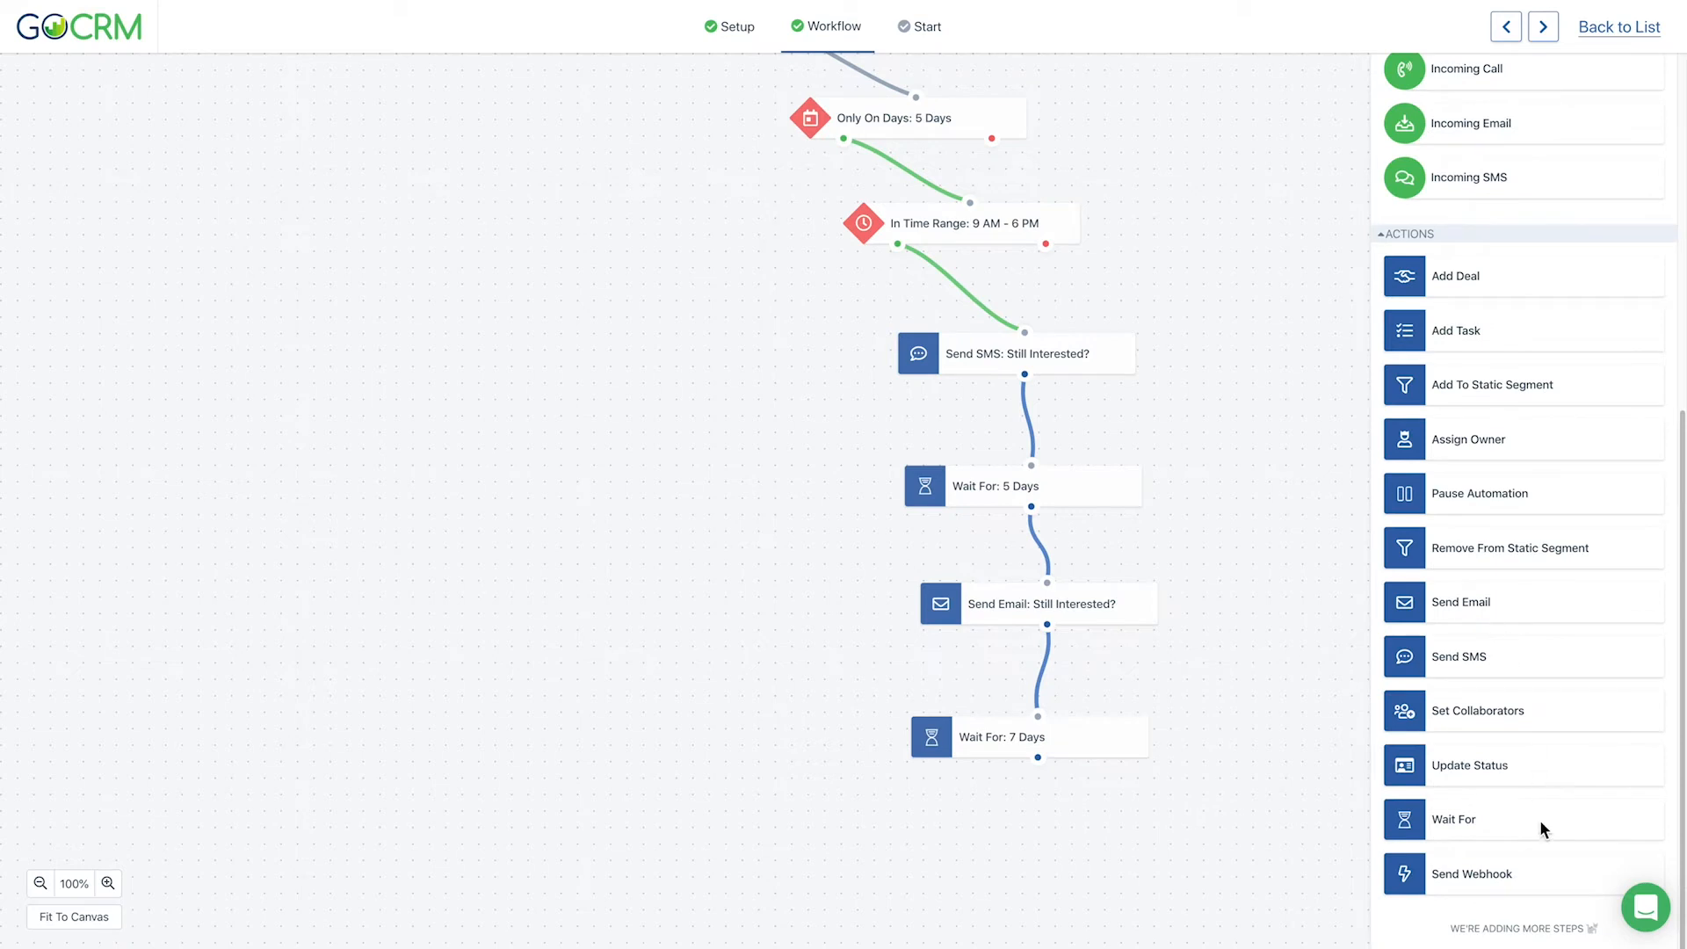
left_click_drag(1280, 874, 1303, 655)
left_click_drag(1547, 766, 1083, 613)
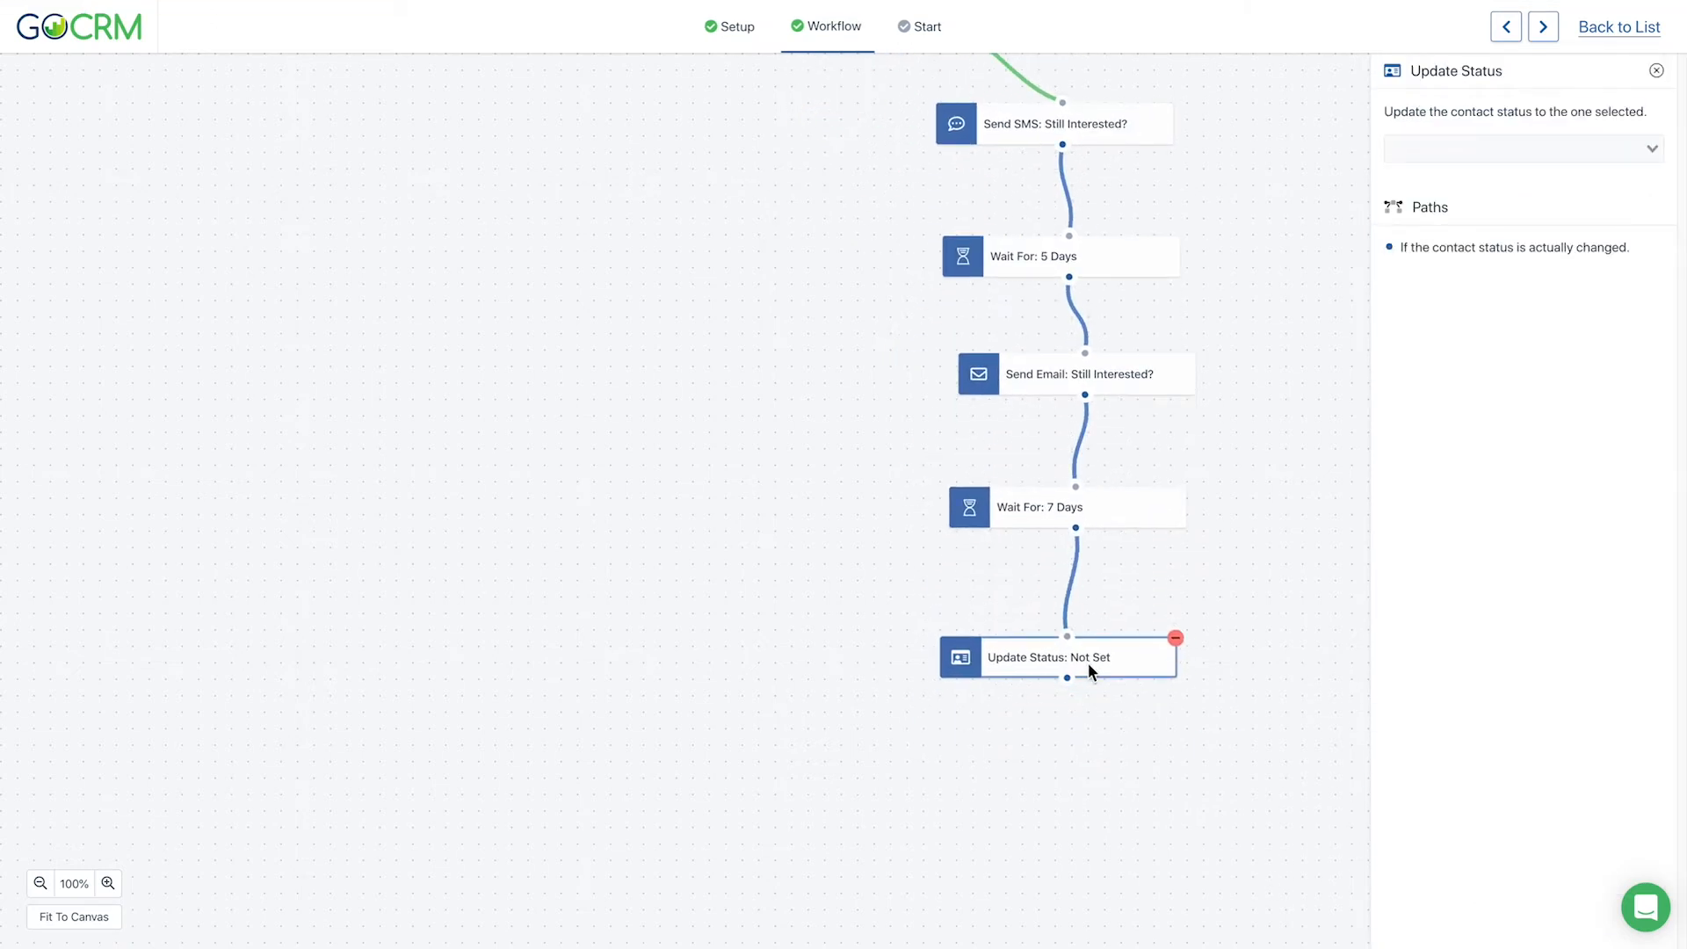
left_click(1442, 146)
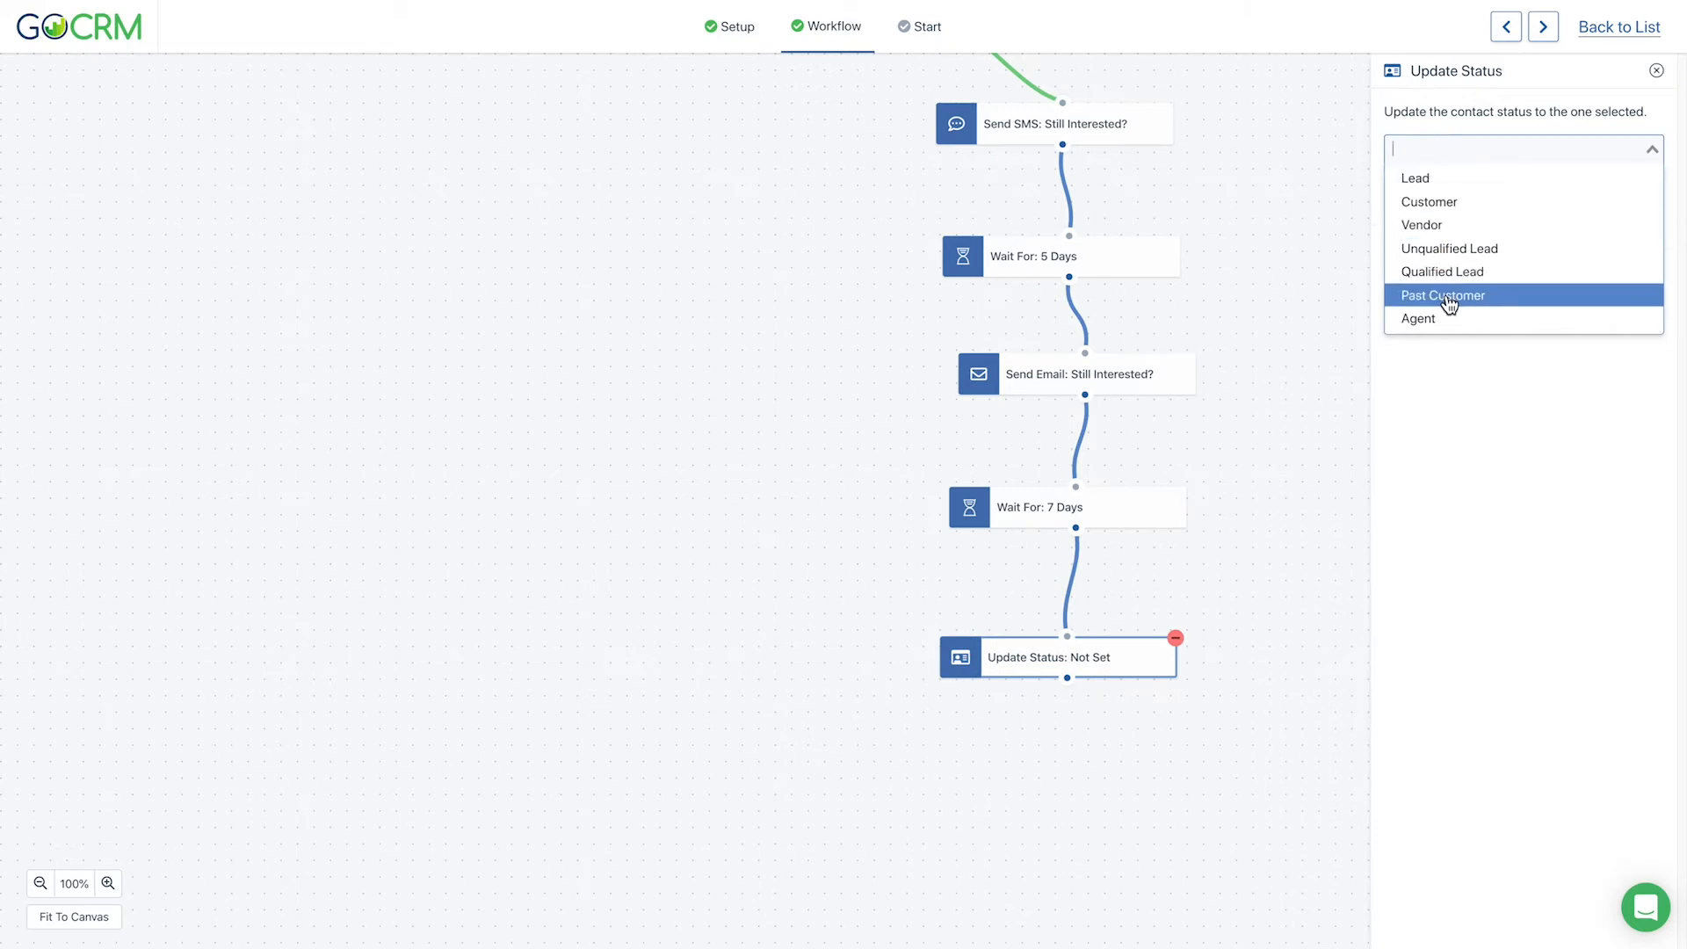
left_click(1446, 249)
left_click_drag(1103, 654, 1105, 649)
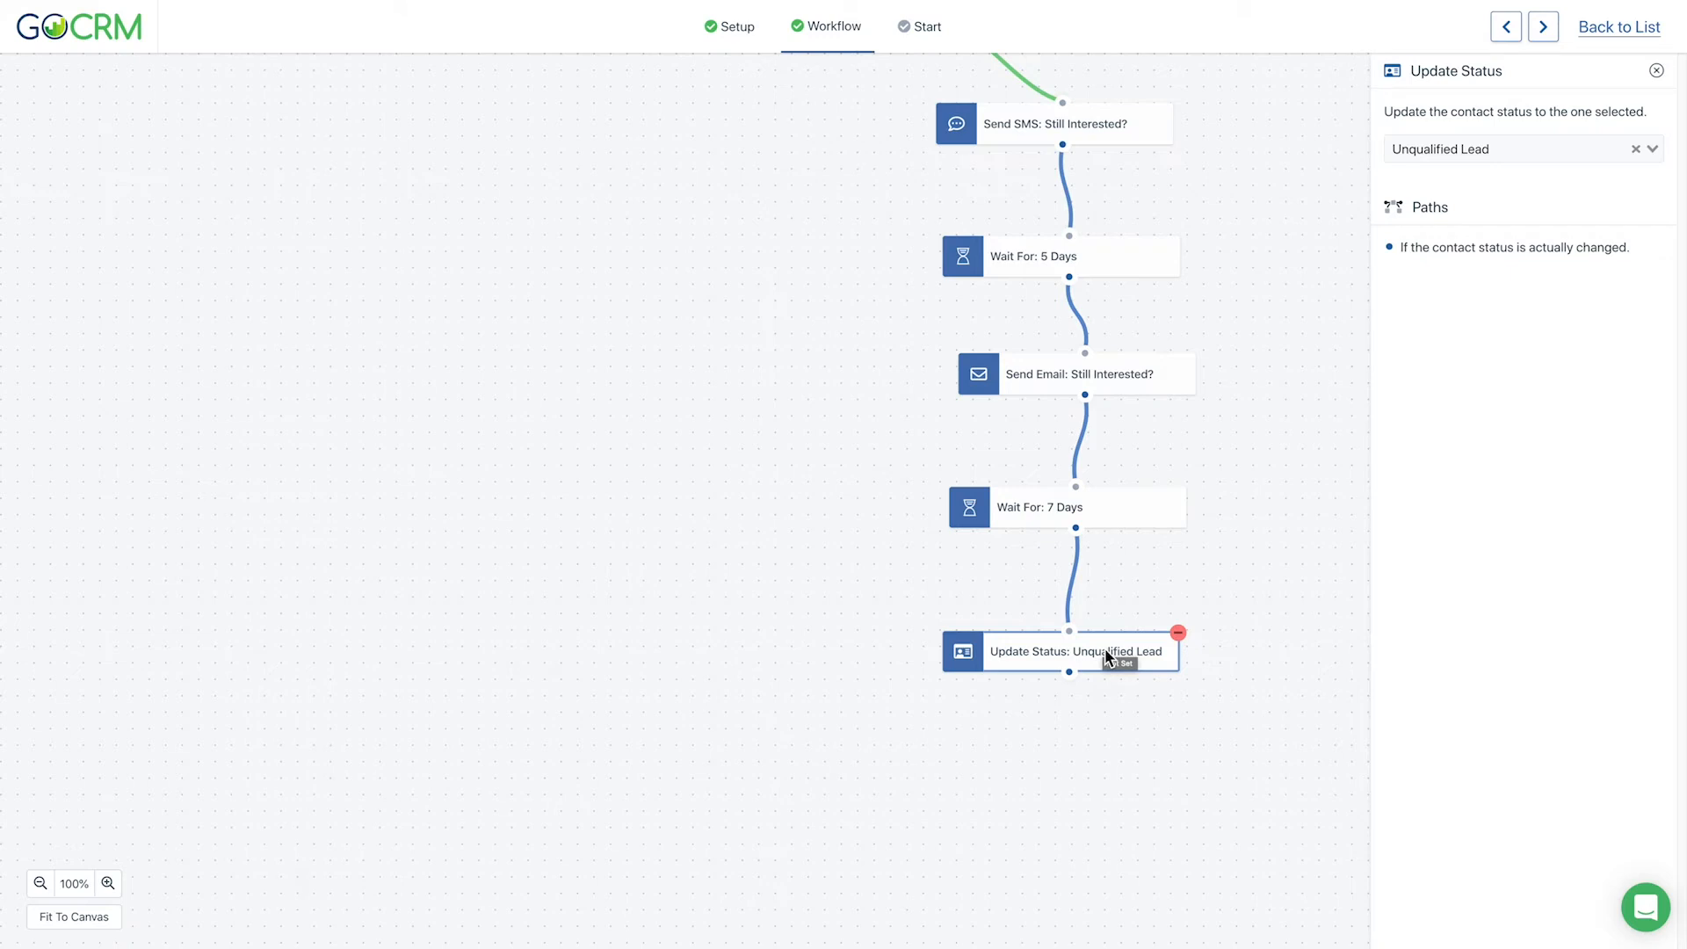
- Align the Update Status block beneath the 7-day Wait For block
left_click_drag(1106, 650, 1113, 652)
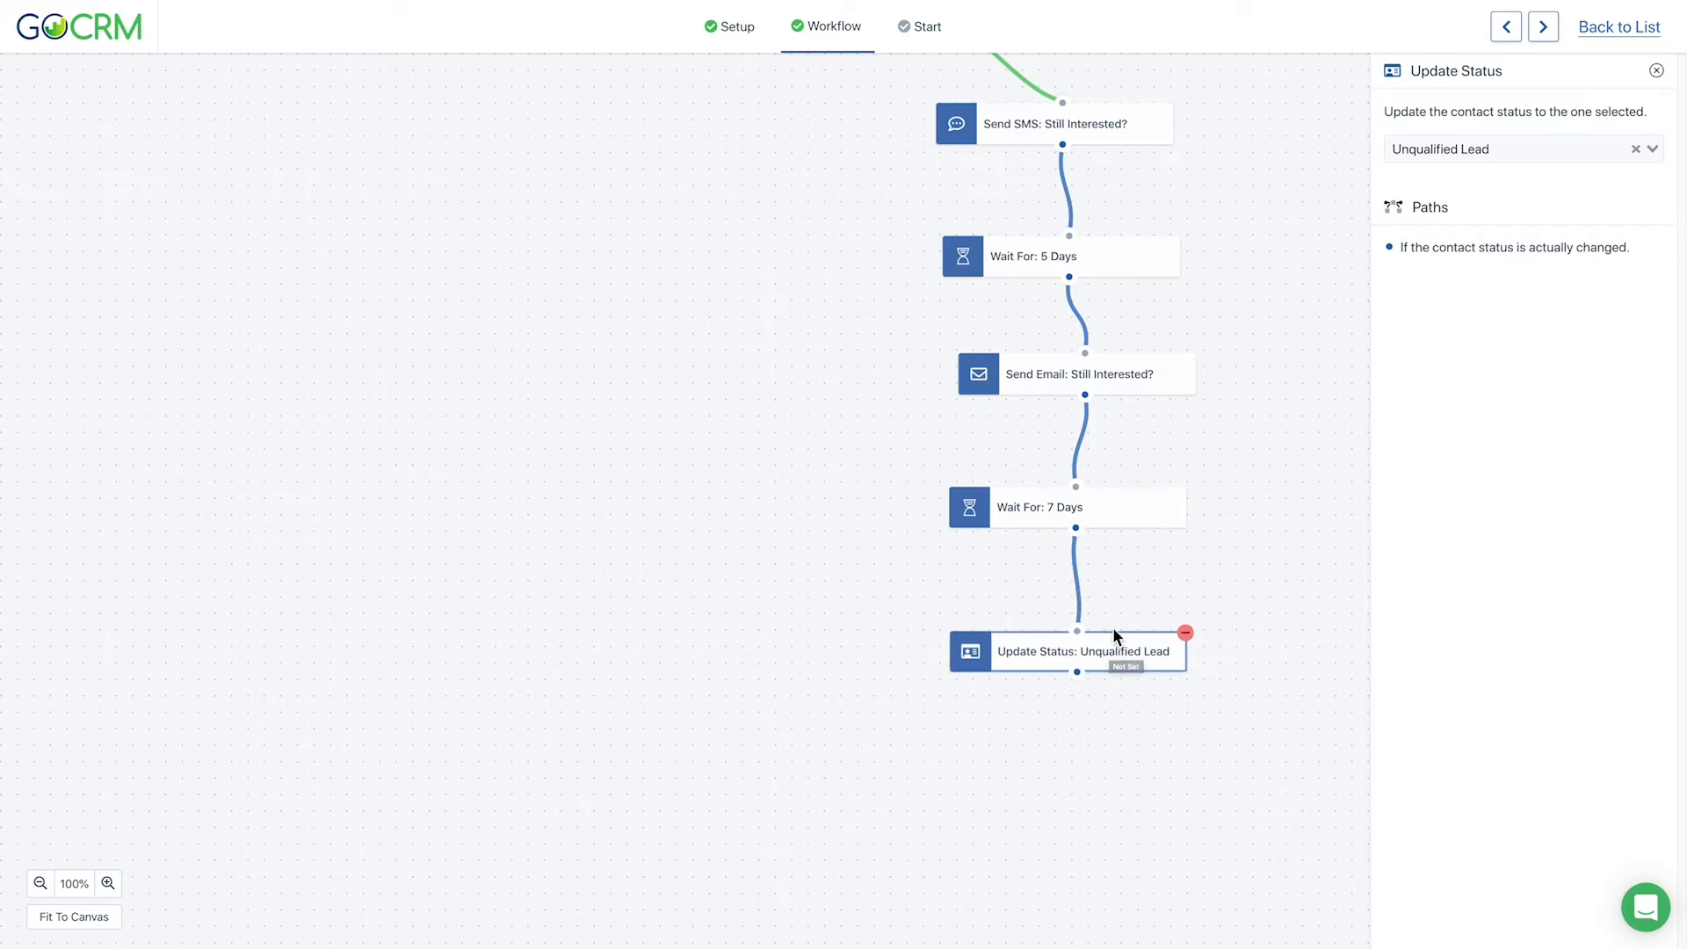
scroll(1240, 645, "up", 3)
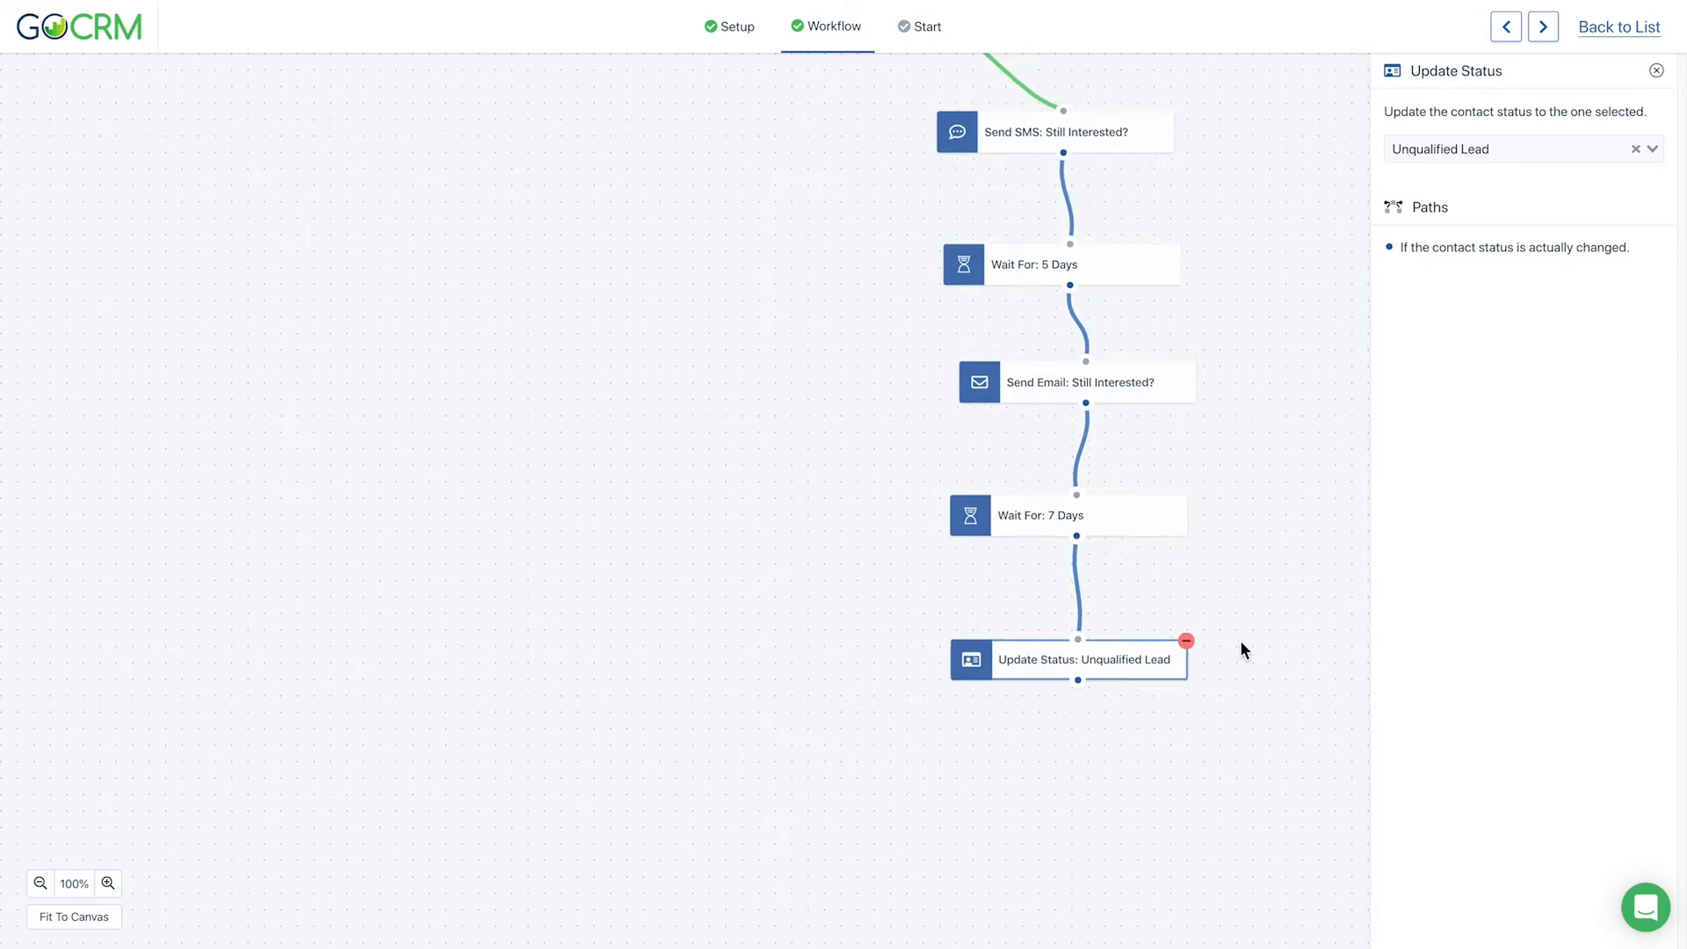
left_click_drag(1233, 713, 1251, 474)
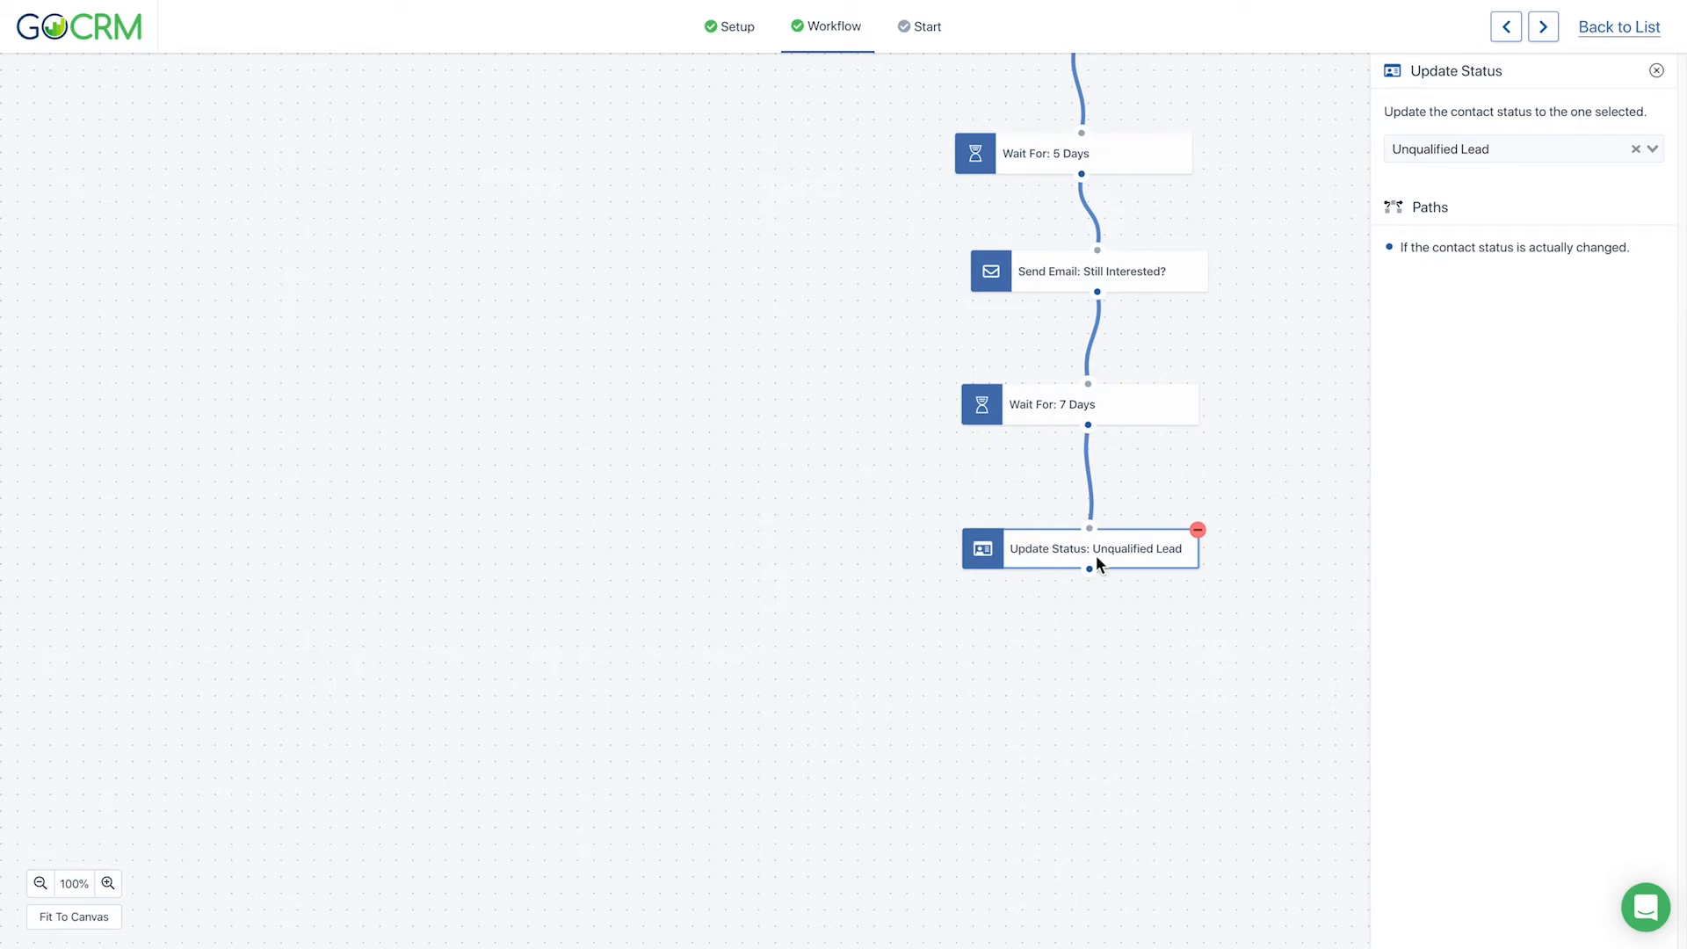
- Review the whole workflow from the start segment through the day and time filters, messages and waits to the status update
scroll(1201, 890, "up", 3)
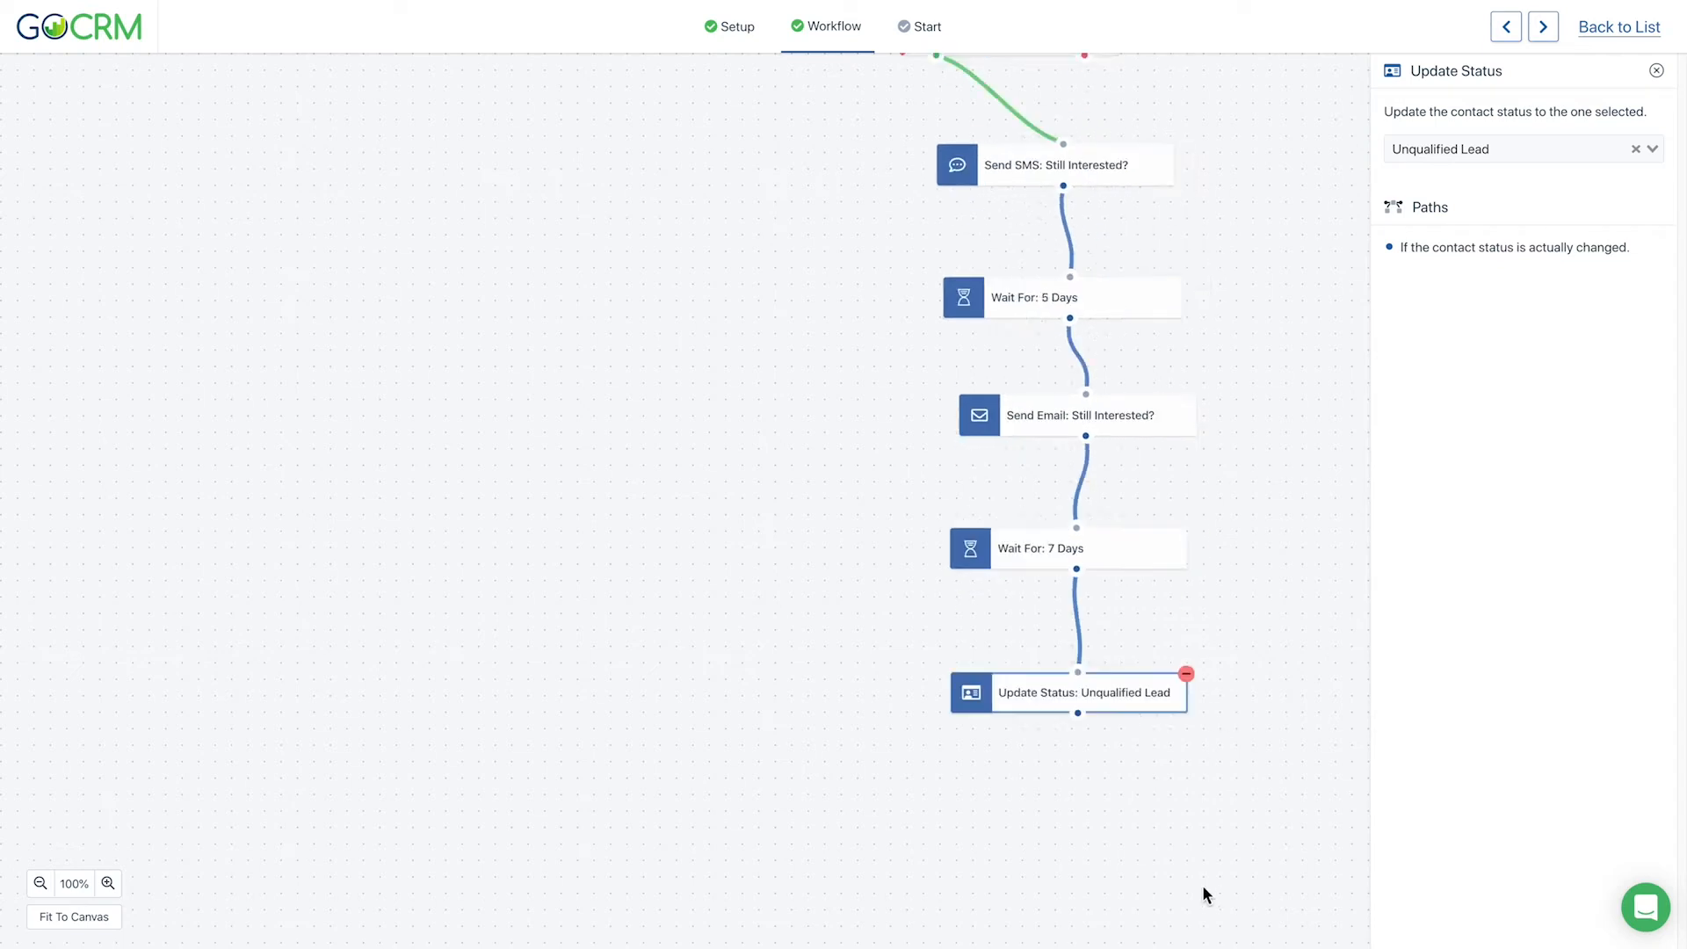
left_click_drag(1247, 727, 1262, 682)
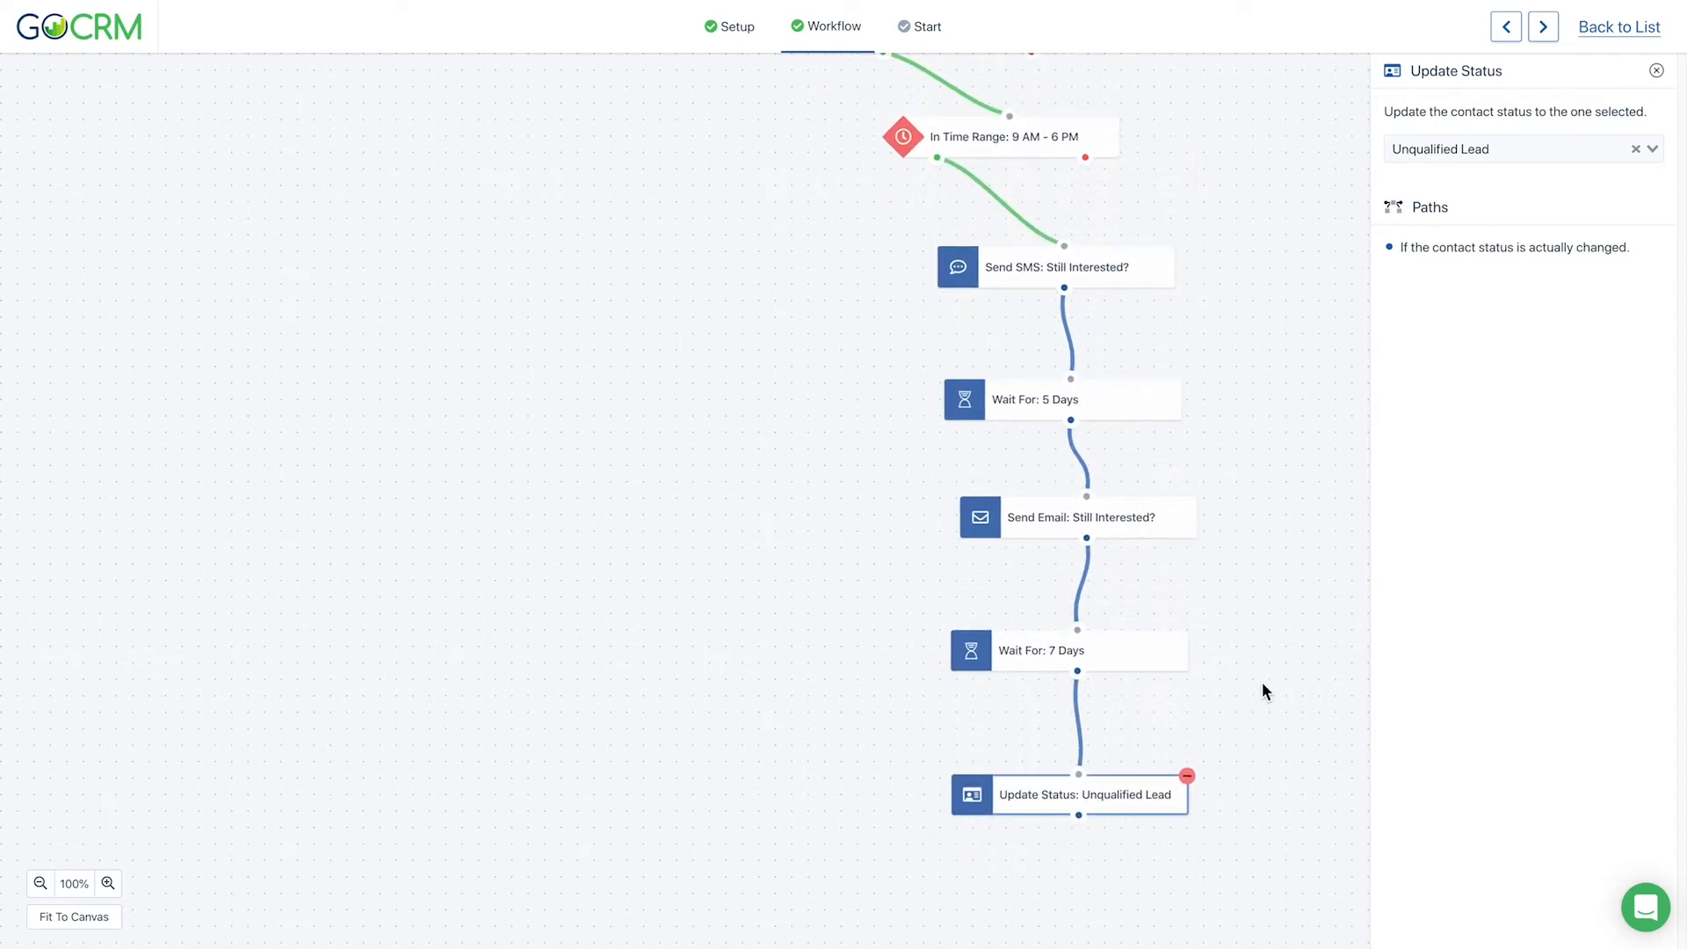
left_click_drag(1261, 682, 1258, 826)
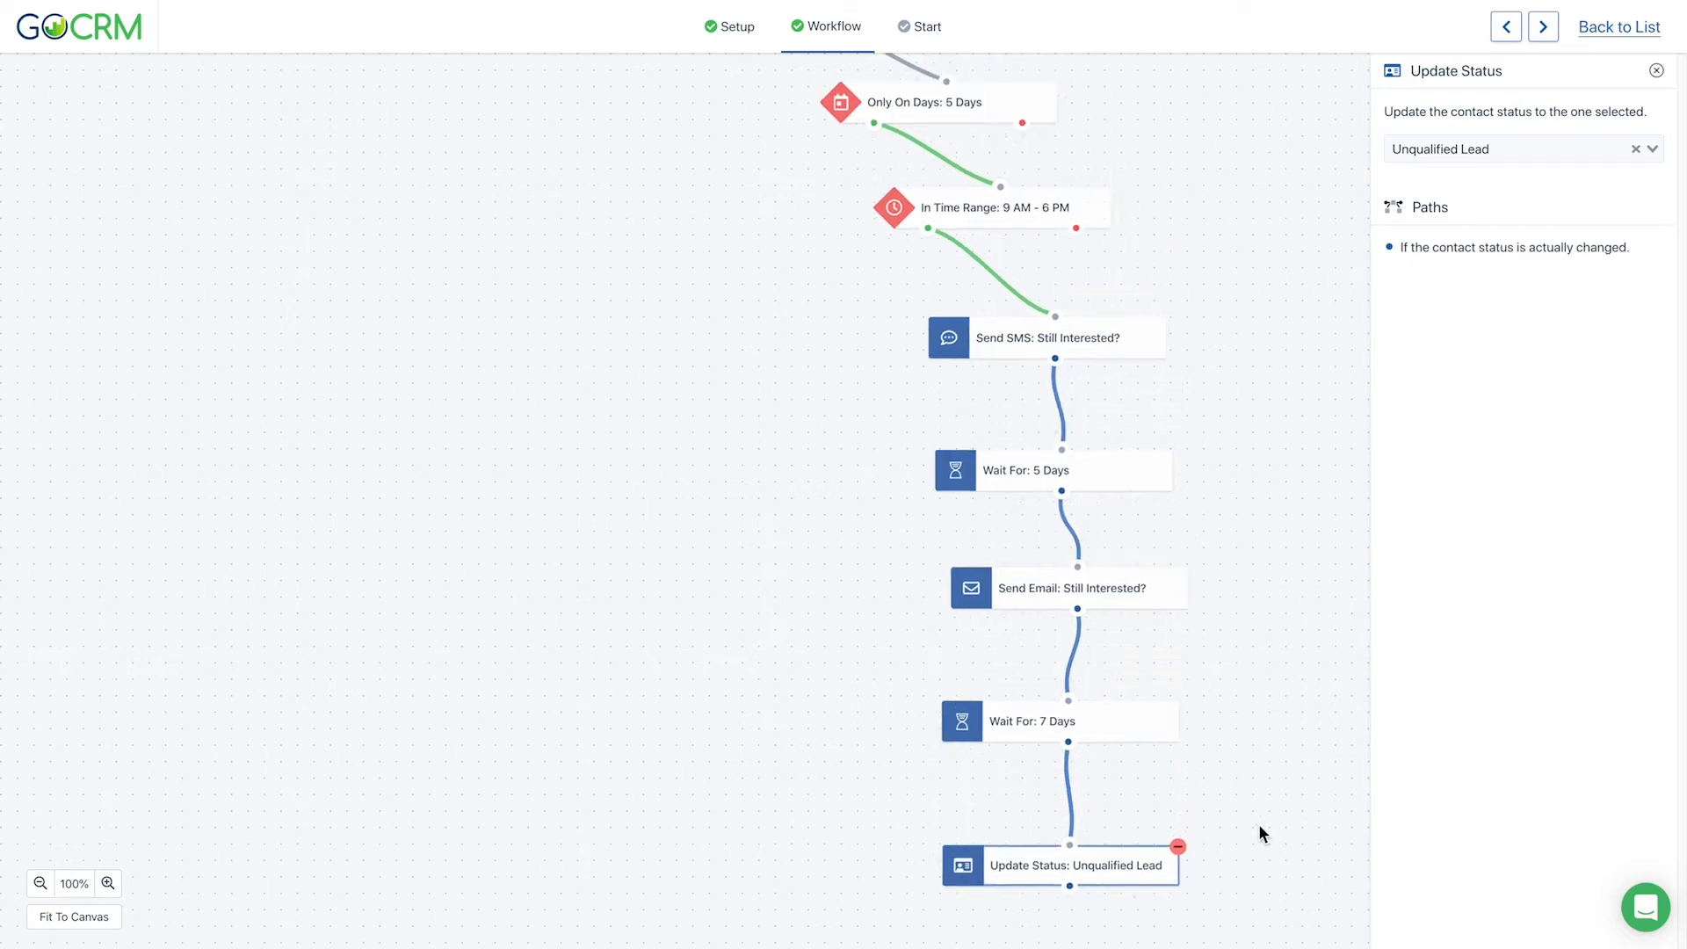
left_click_drag(1129, 171, 1120, 121)
scroll(1054, 207, "down", 2)
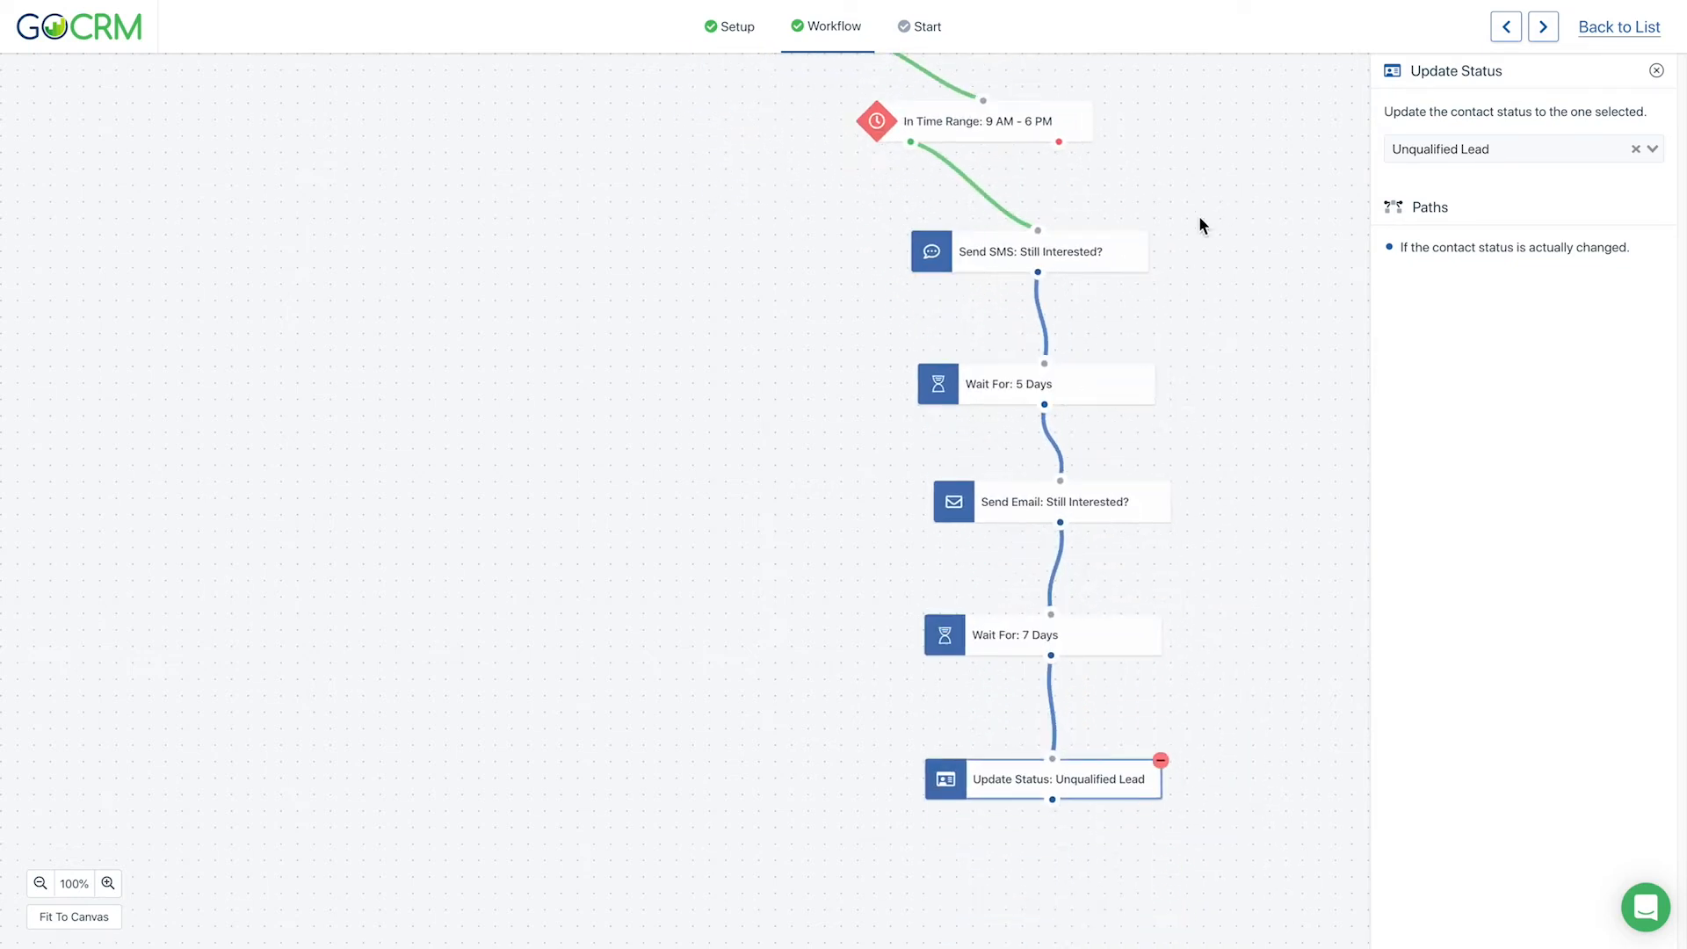
left_click_drag(1170, 247, 1185, 195)
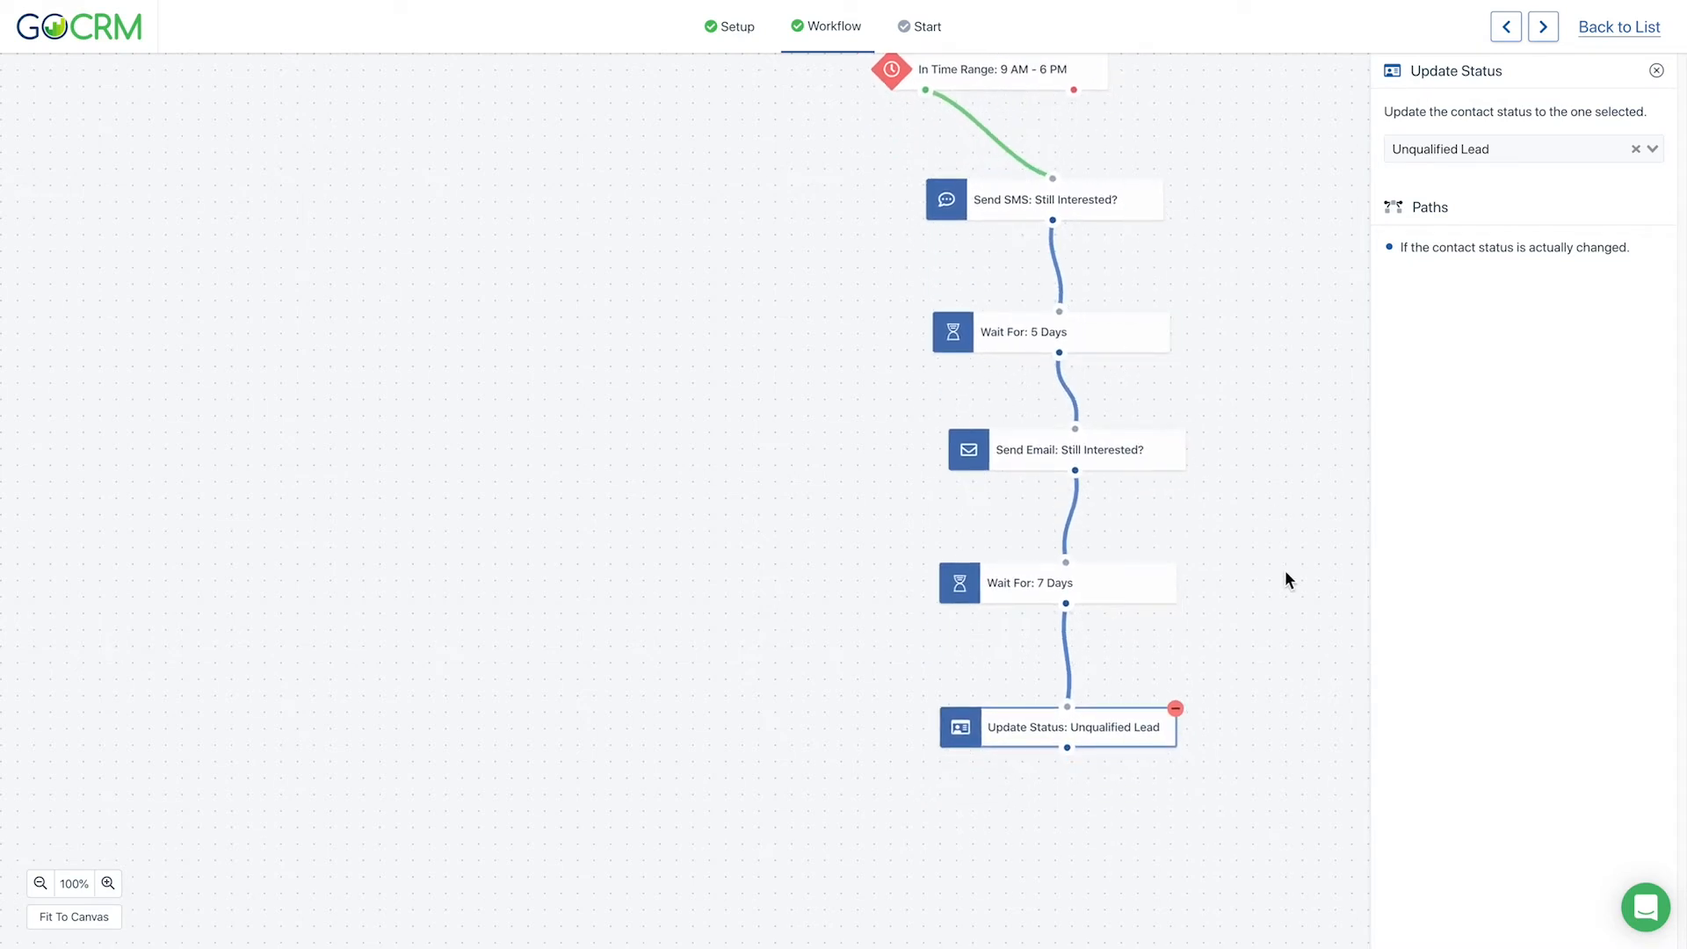
left_click_drag(1257, 512, 1341, 689)
left_click_drag(731, 292, 797, 351)
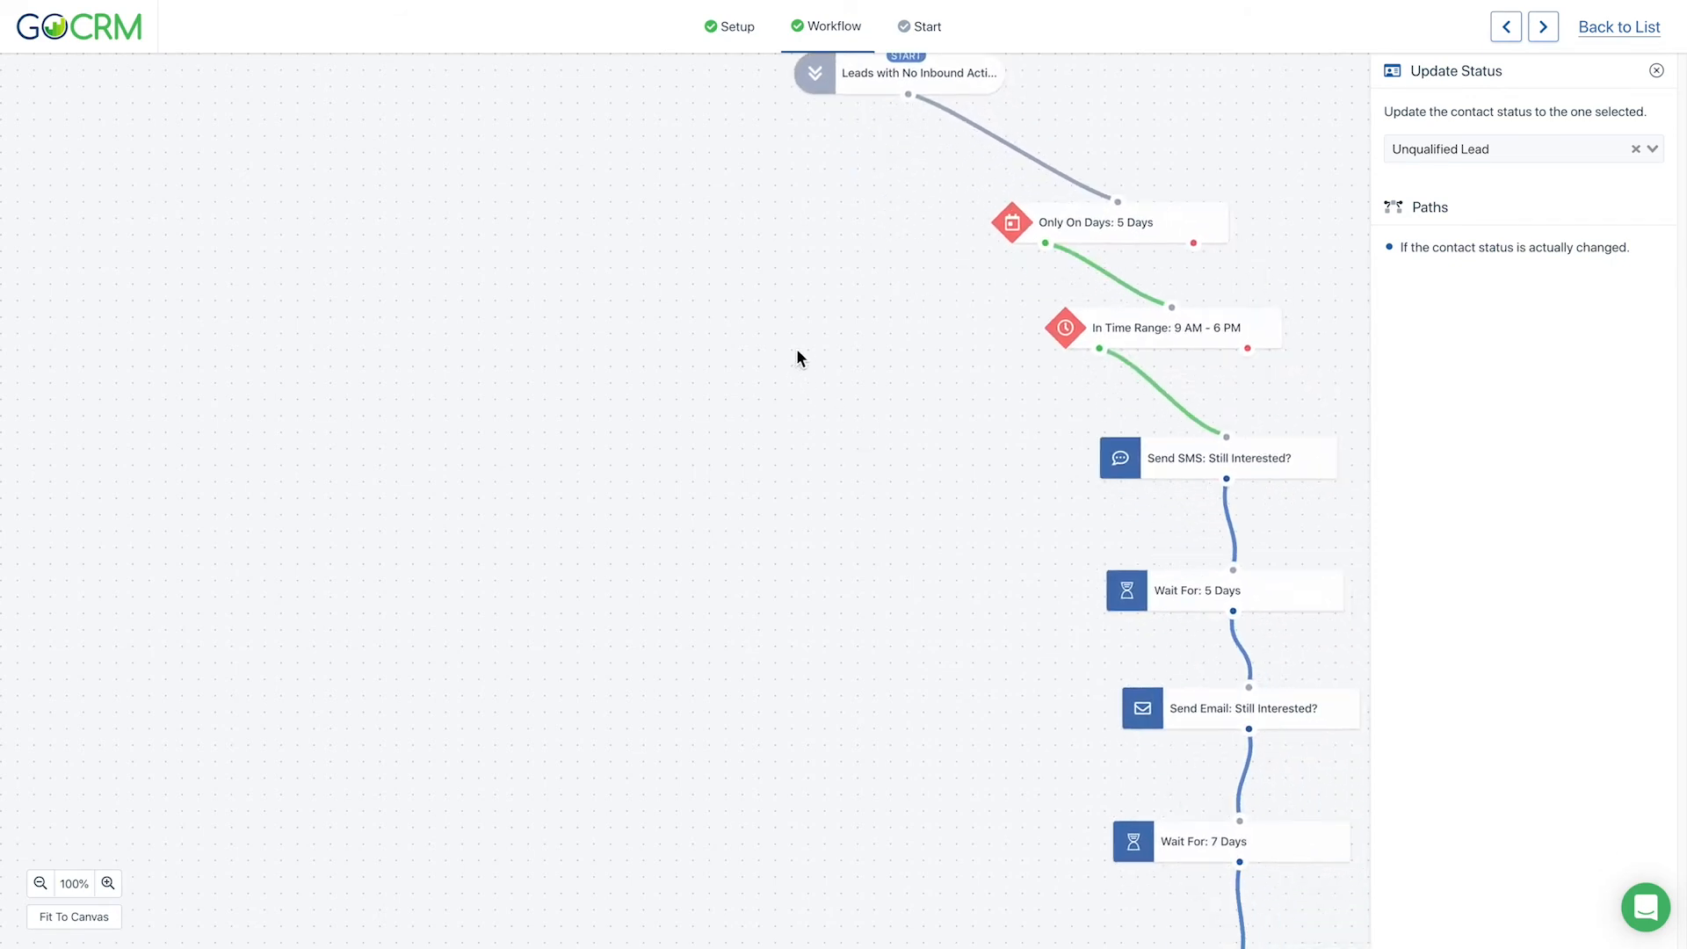
left_click_drag(871, 417, 892, 472)
left_click(1659, 75)
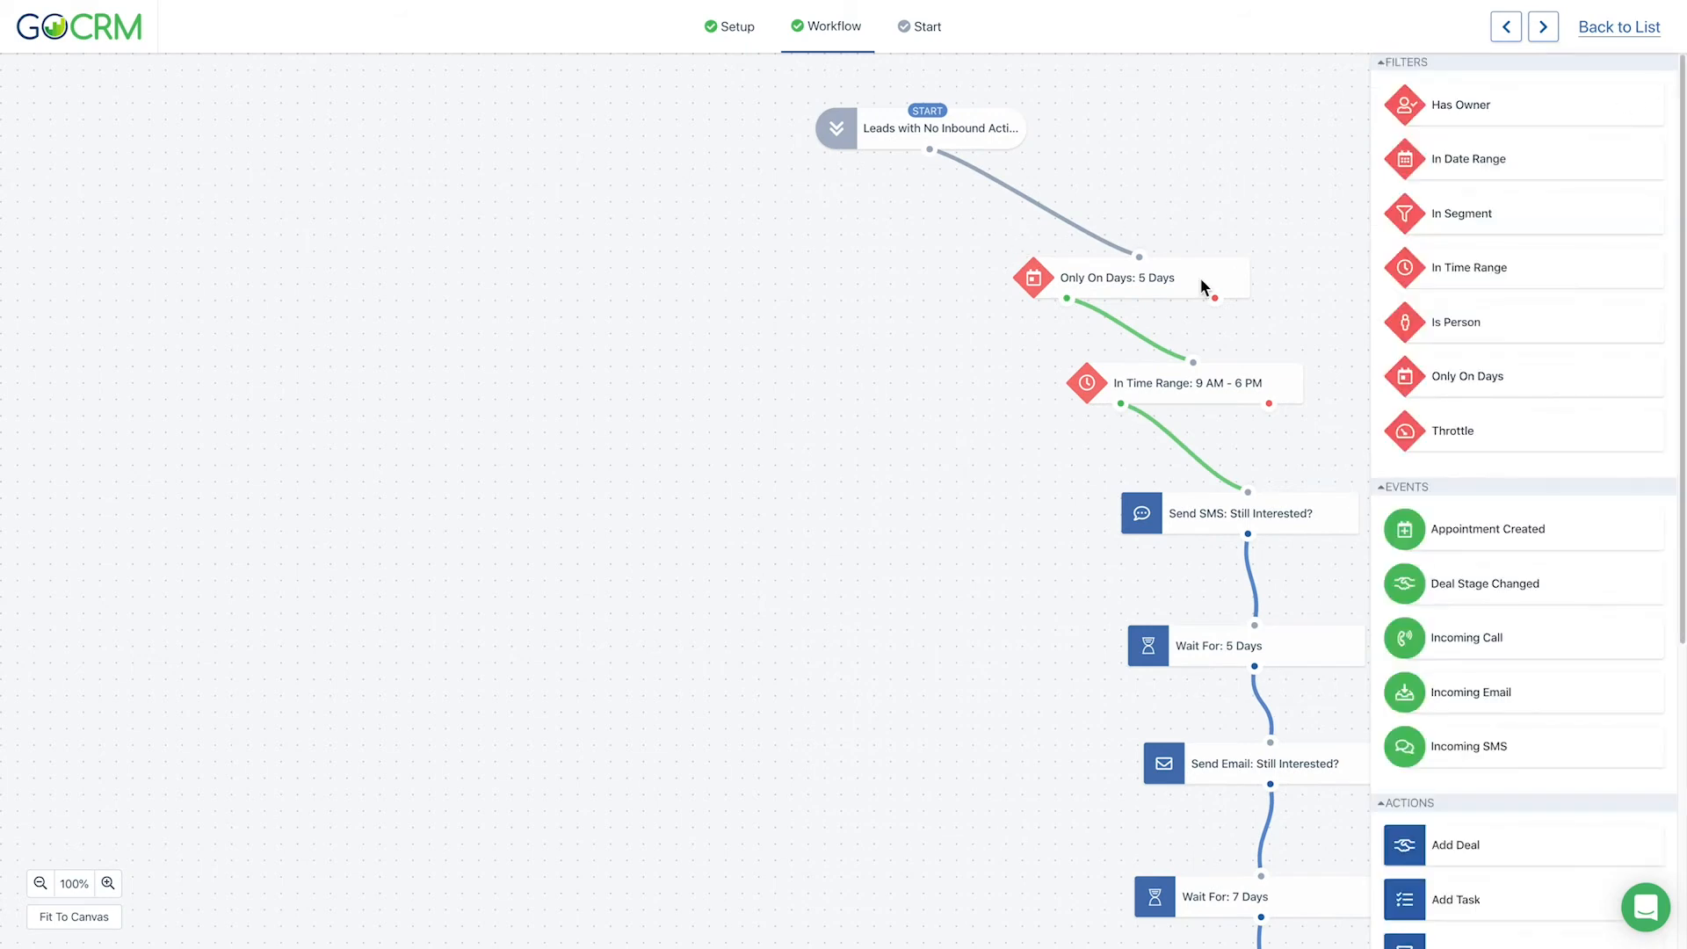
left_click_drag(932, 267, 905, 147)
left_click_drag(791, 316, 826, 452)
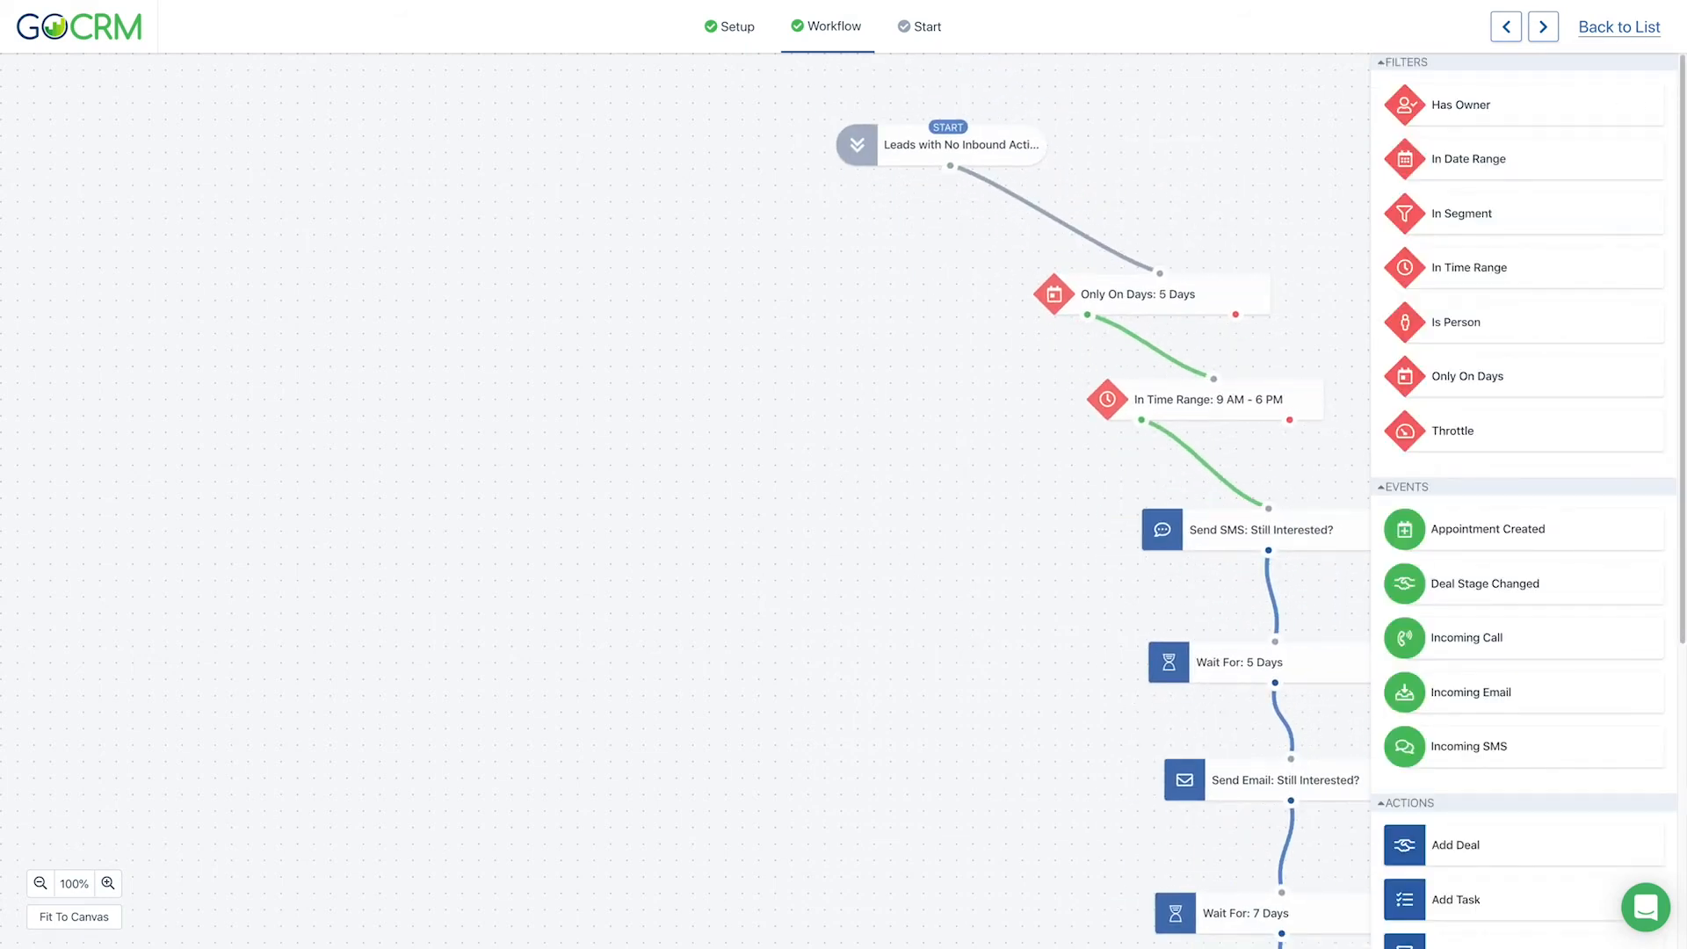
left_click_drag(886, 308, 813, 106)
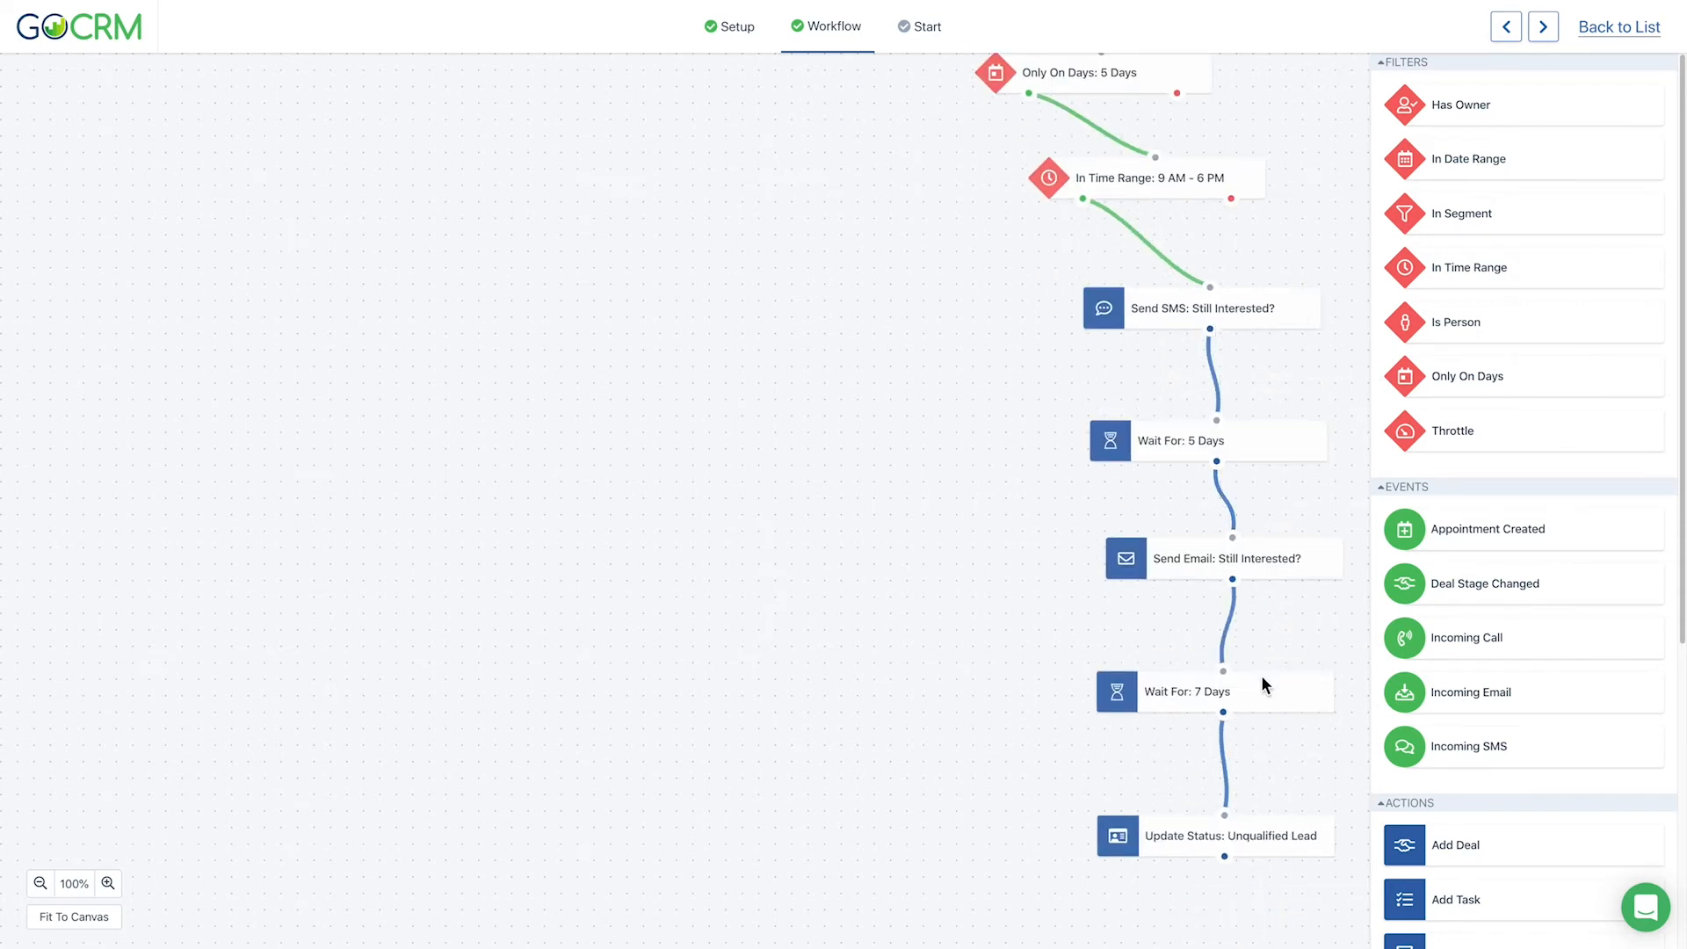
left_click_drag(668, 446, 829, 699)
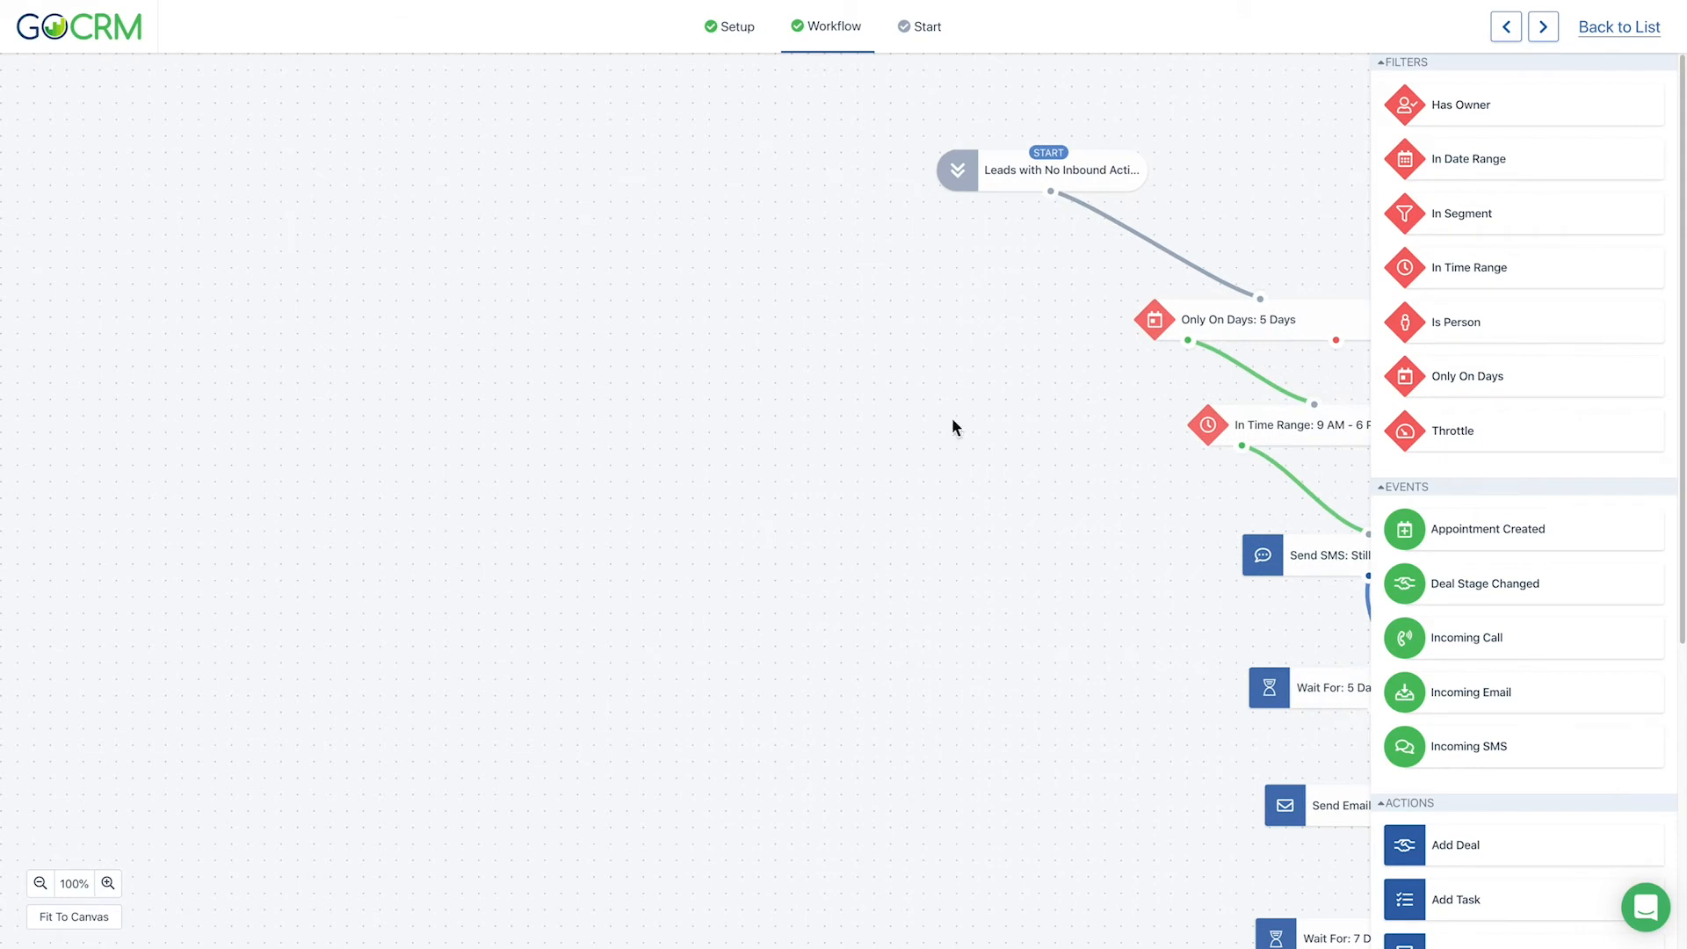
scroll(952, 419, "down", 1)
left_click_drag(771, 304, 702, 261)
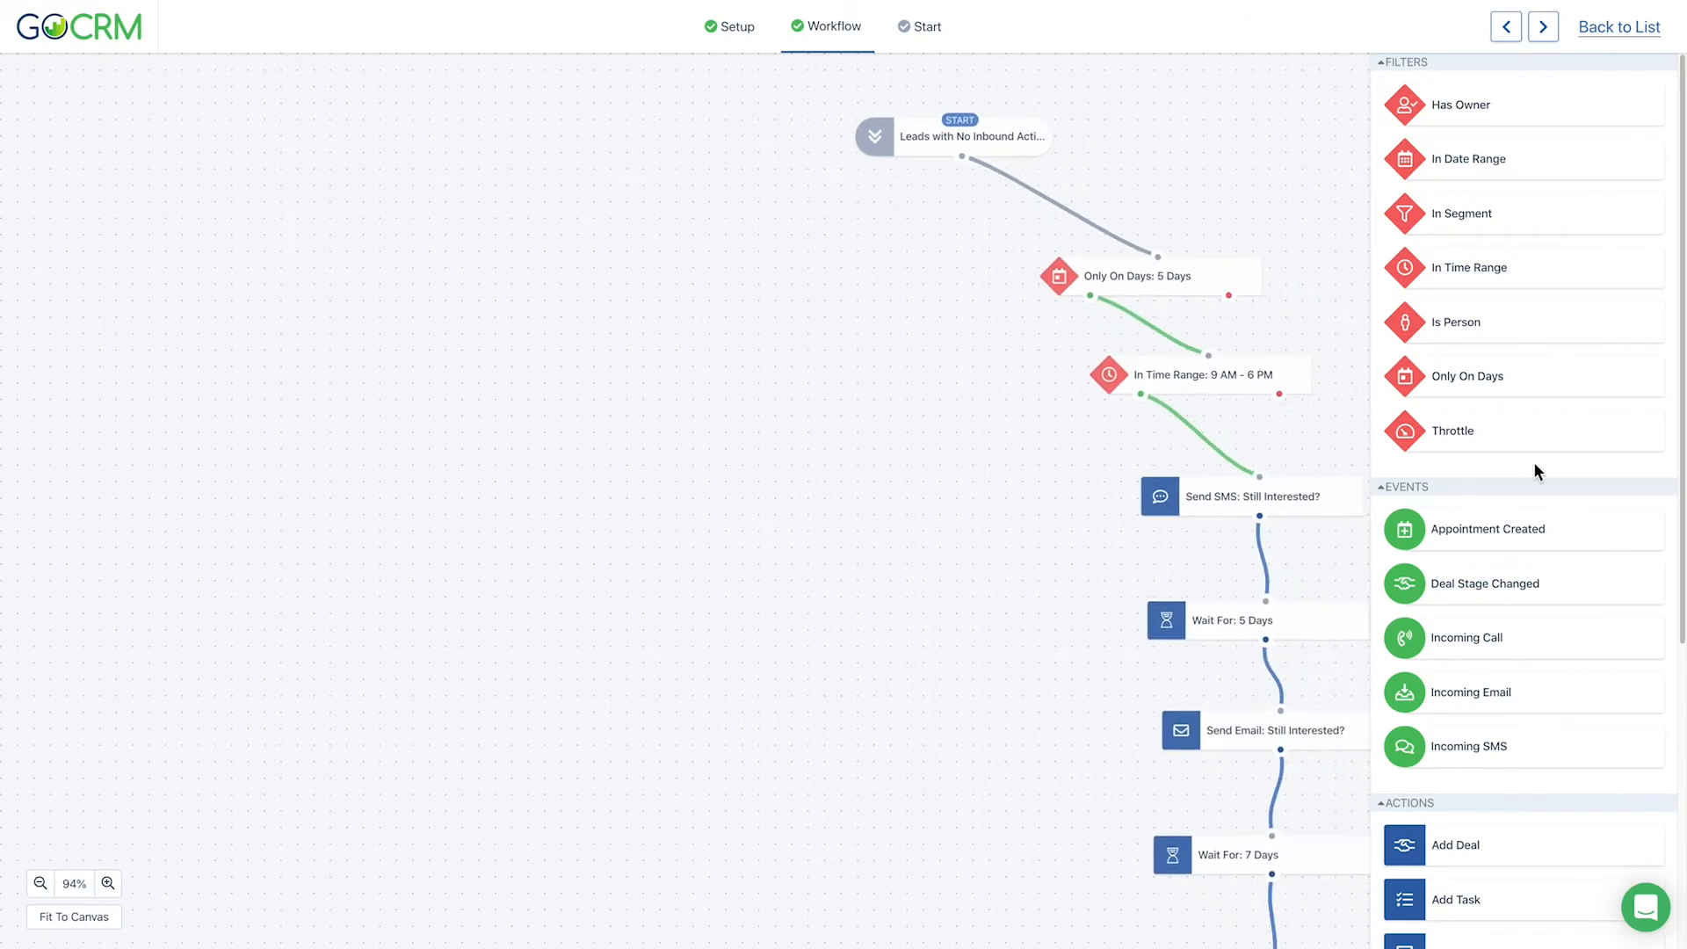
- Add Incoming Call, Incoming Email and Incoming SMS events beside the main branch, keeping their default settings
scroll(1529, 472, "down", 5)
left_click_drag(1475, 202, 741, 220)
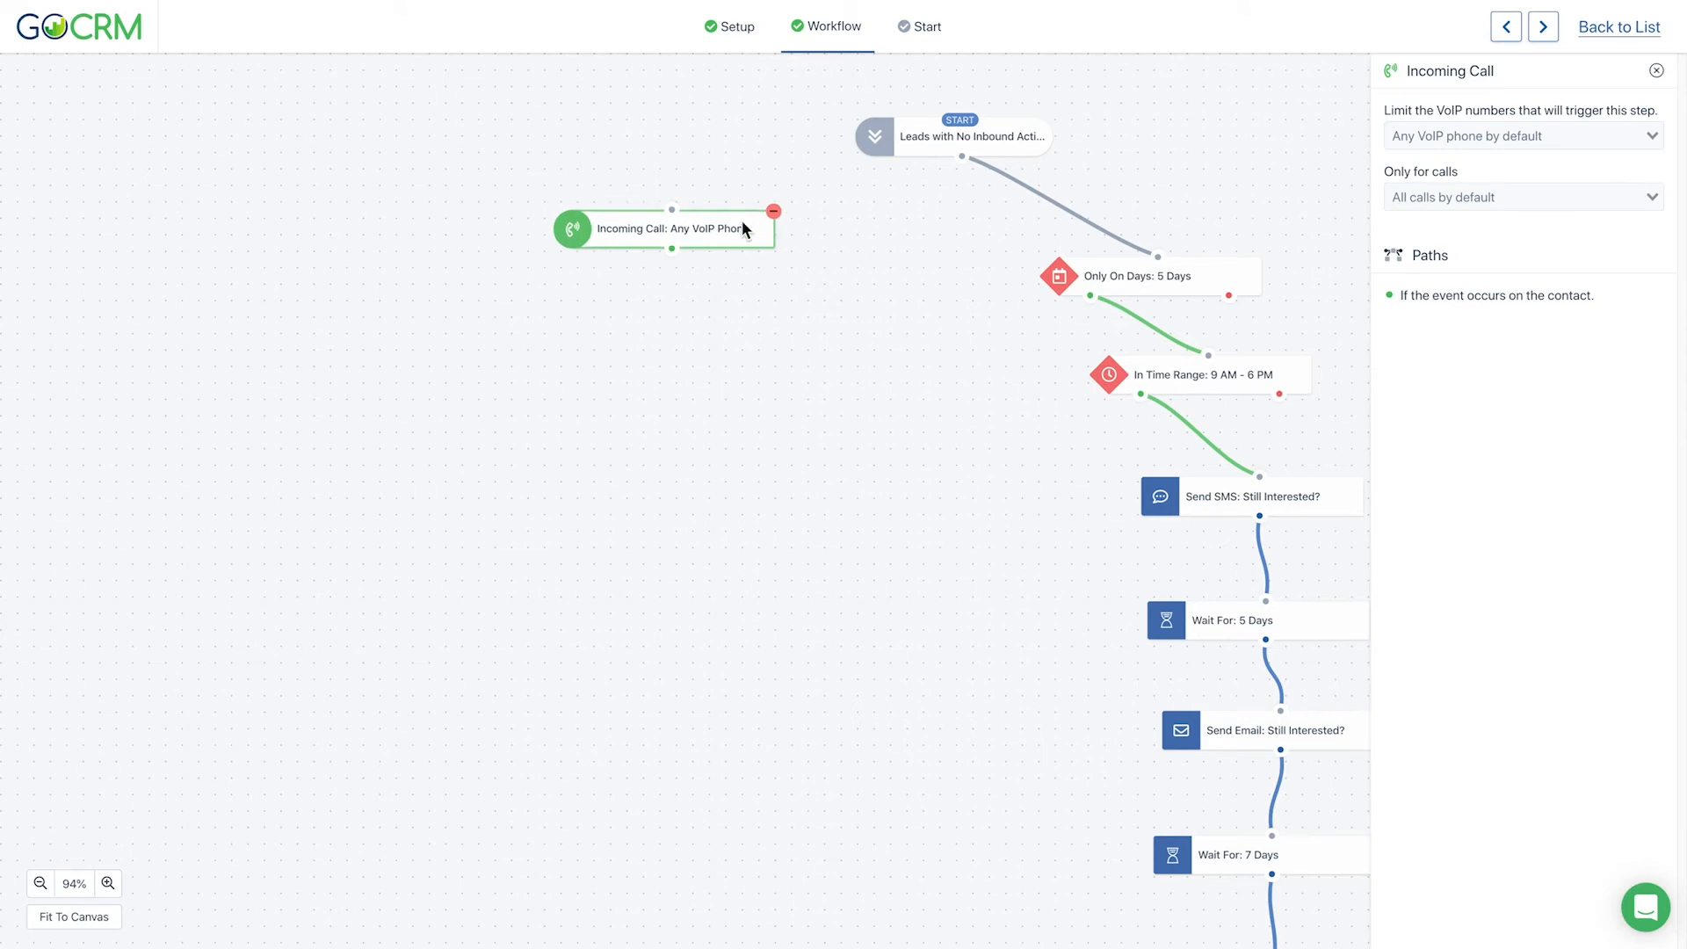
left_click(1656, 72)
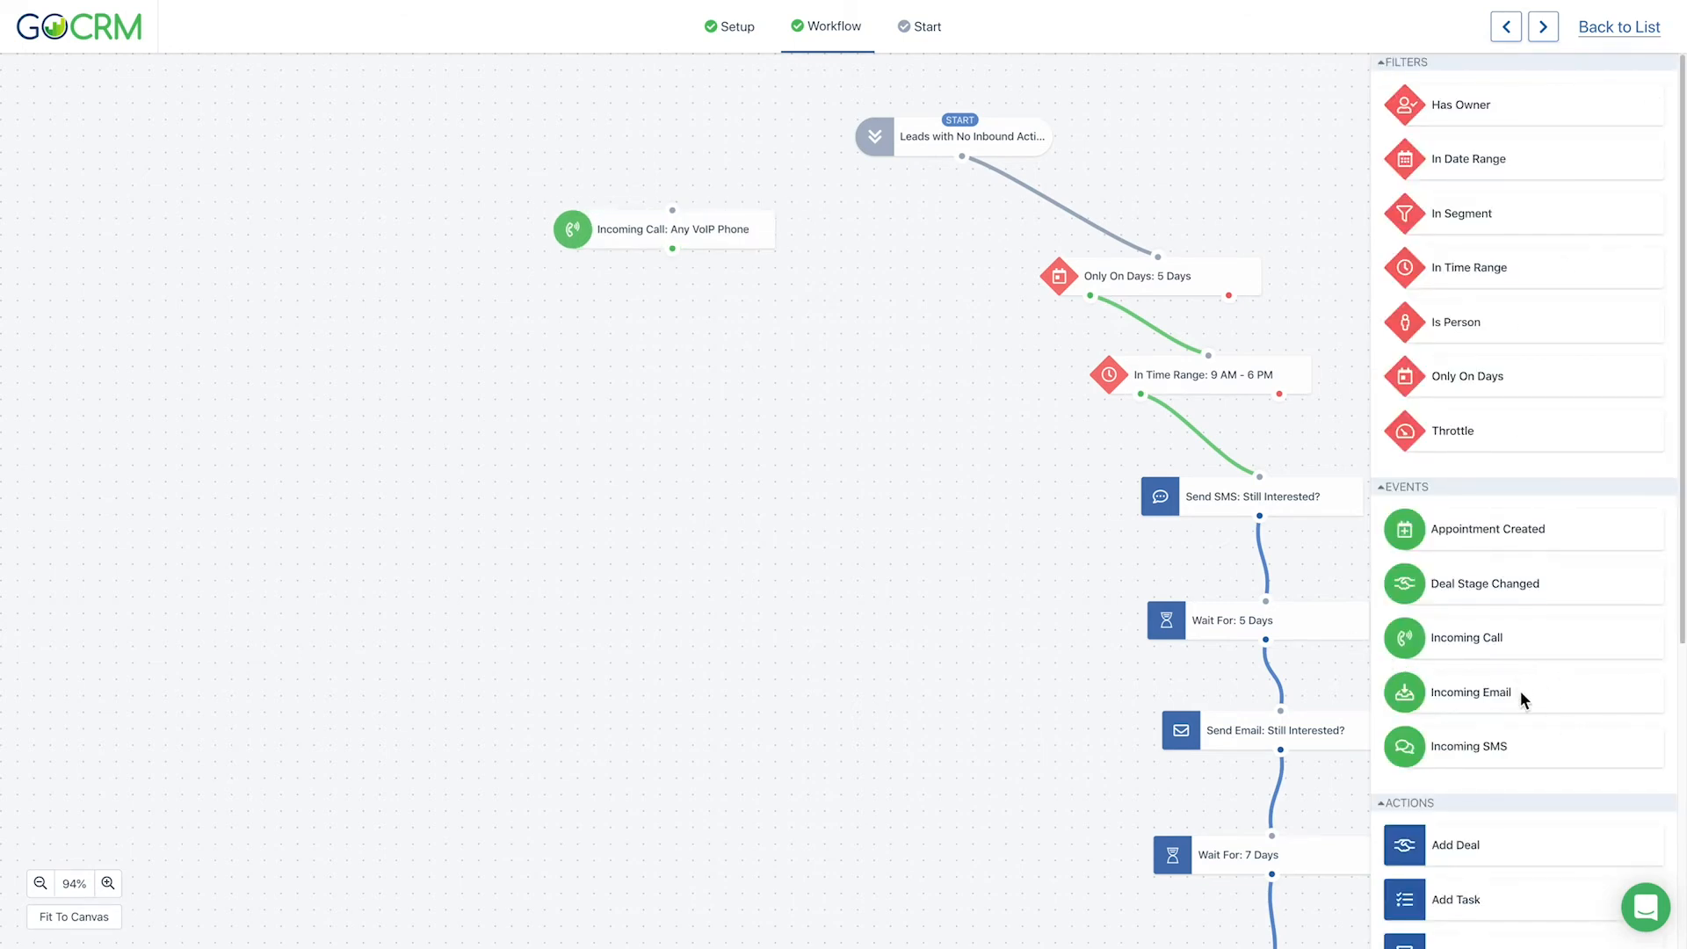
left_click_drag(1520, 690, 790, 303)
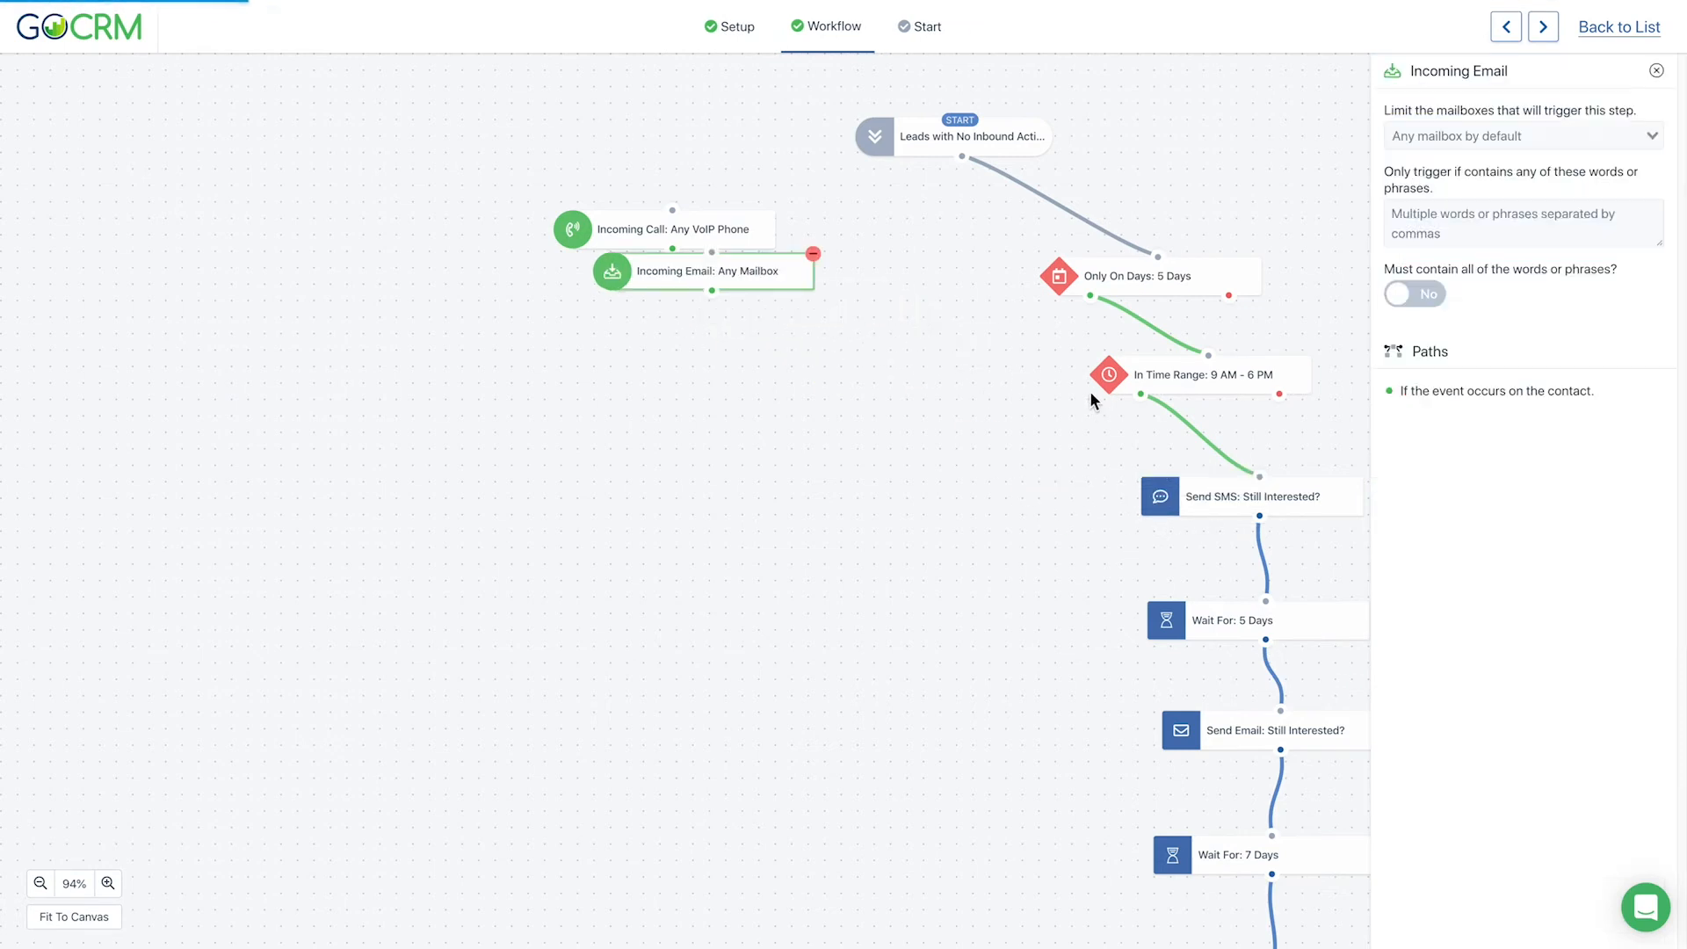
left_click(1656, 71)
left_click_drag(1485, 752, 825, 342)
left_click_drag(746, 277, 724, 291)
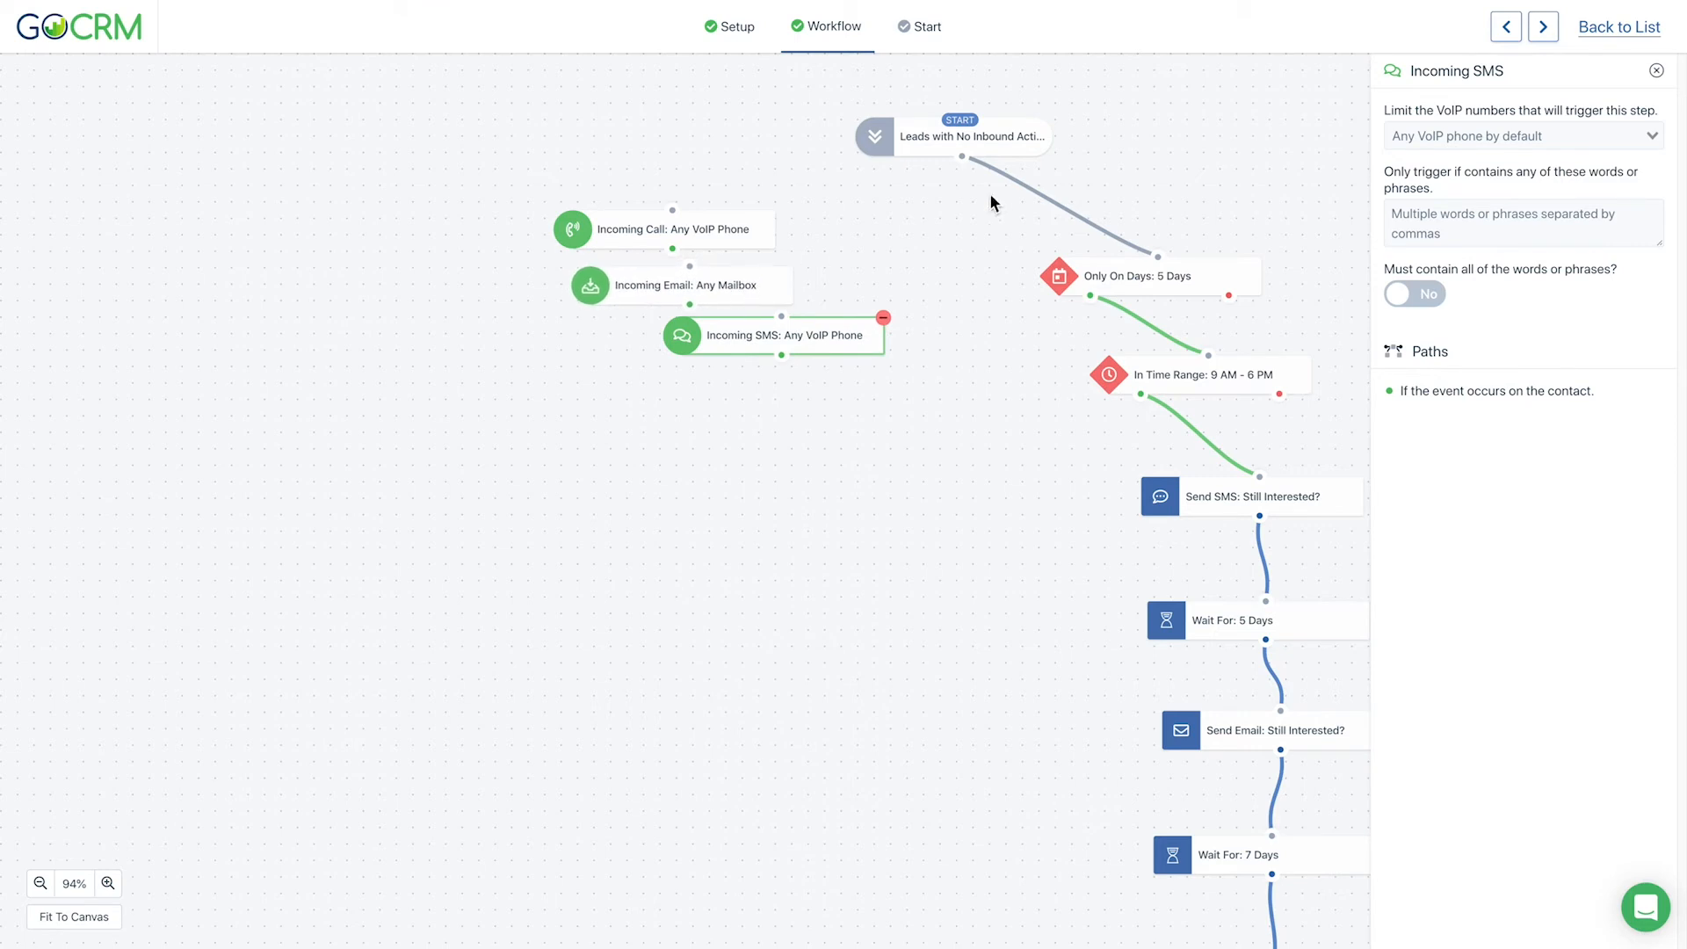
- Connect the start block to the Incoming SMS, Incoming Email and Incoming Call events, spacing the three blocks apart
left_click_drag(962, 157, 788, 314)
left_click_drag(949, 181, 783, 318)
left_click_drag(805, 337, 836, 415)
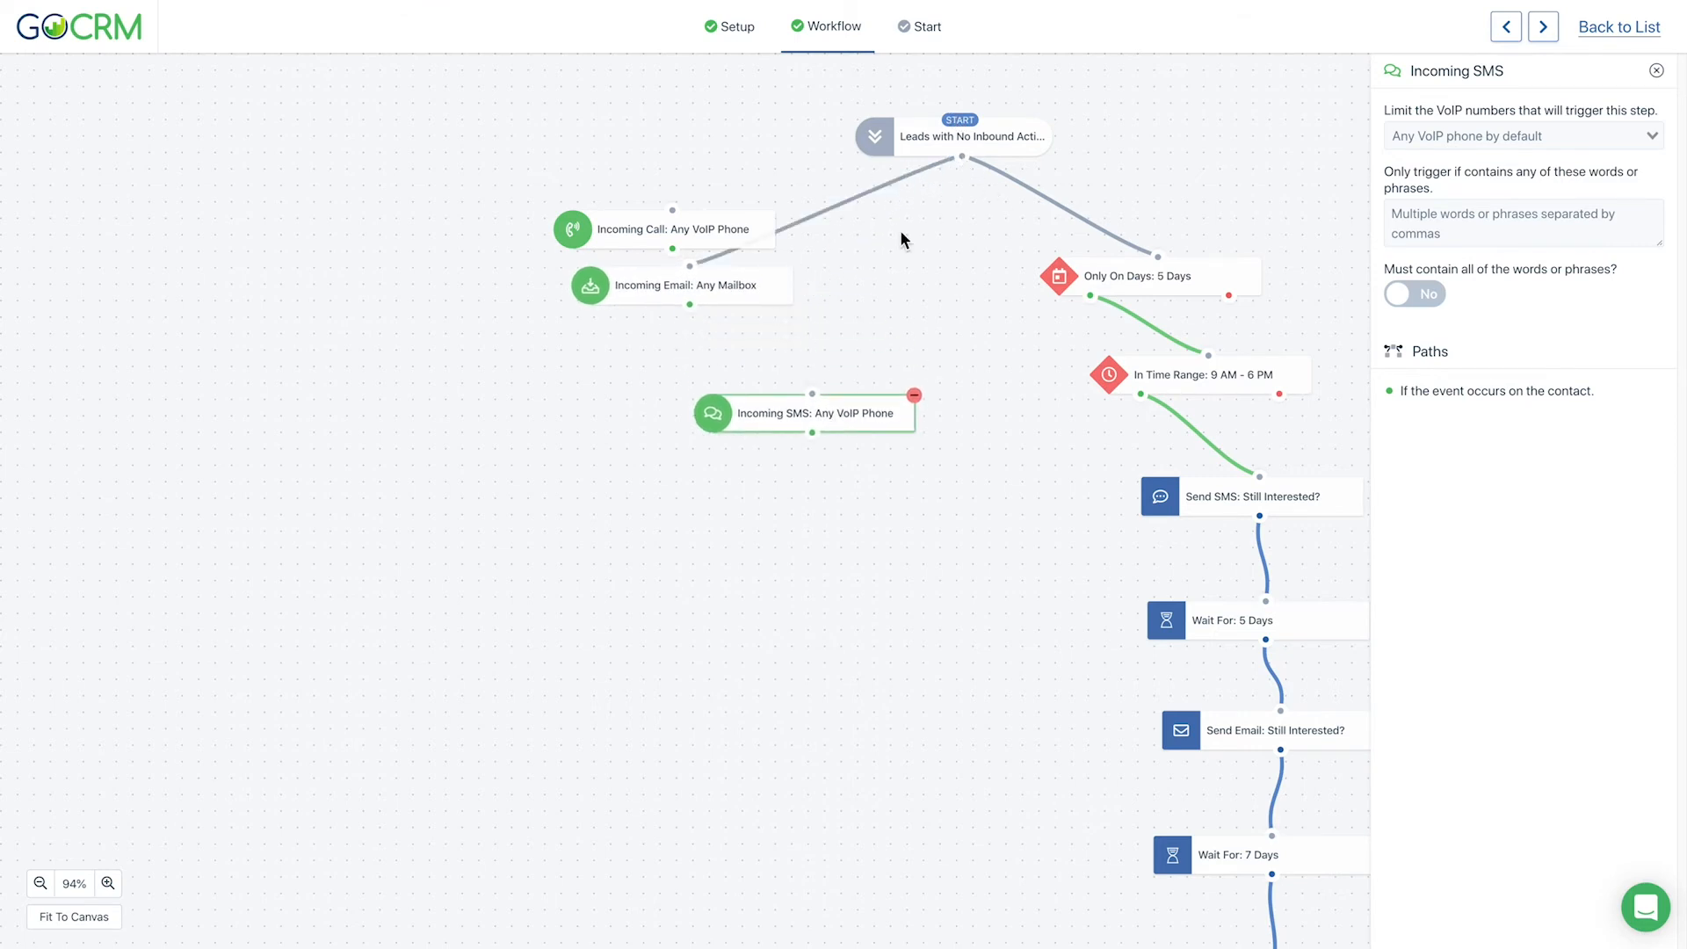
left_click_drag(962, 157, 813, 393)
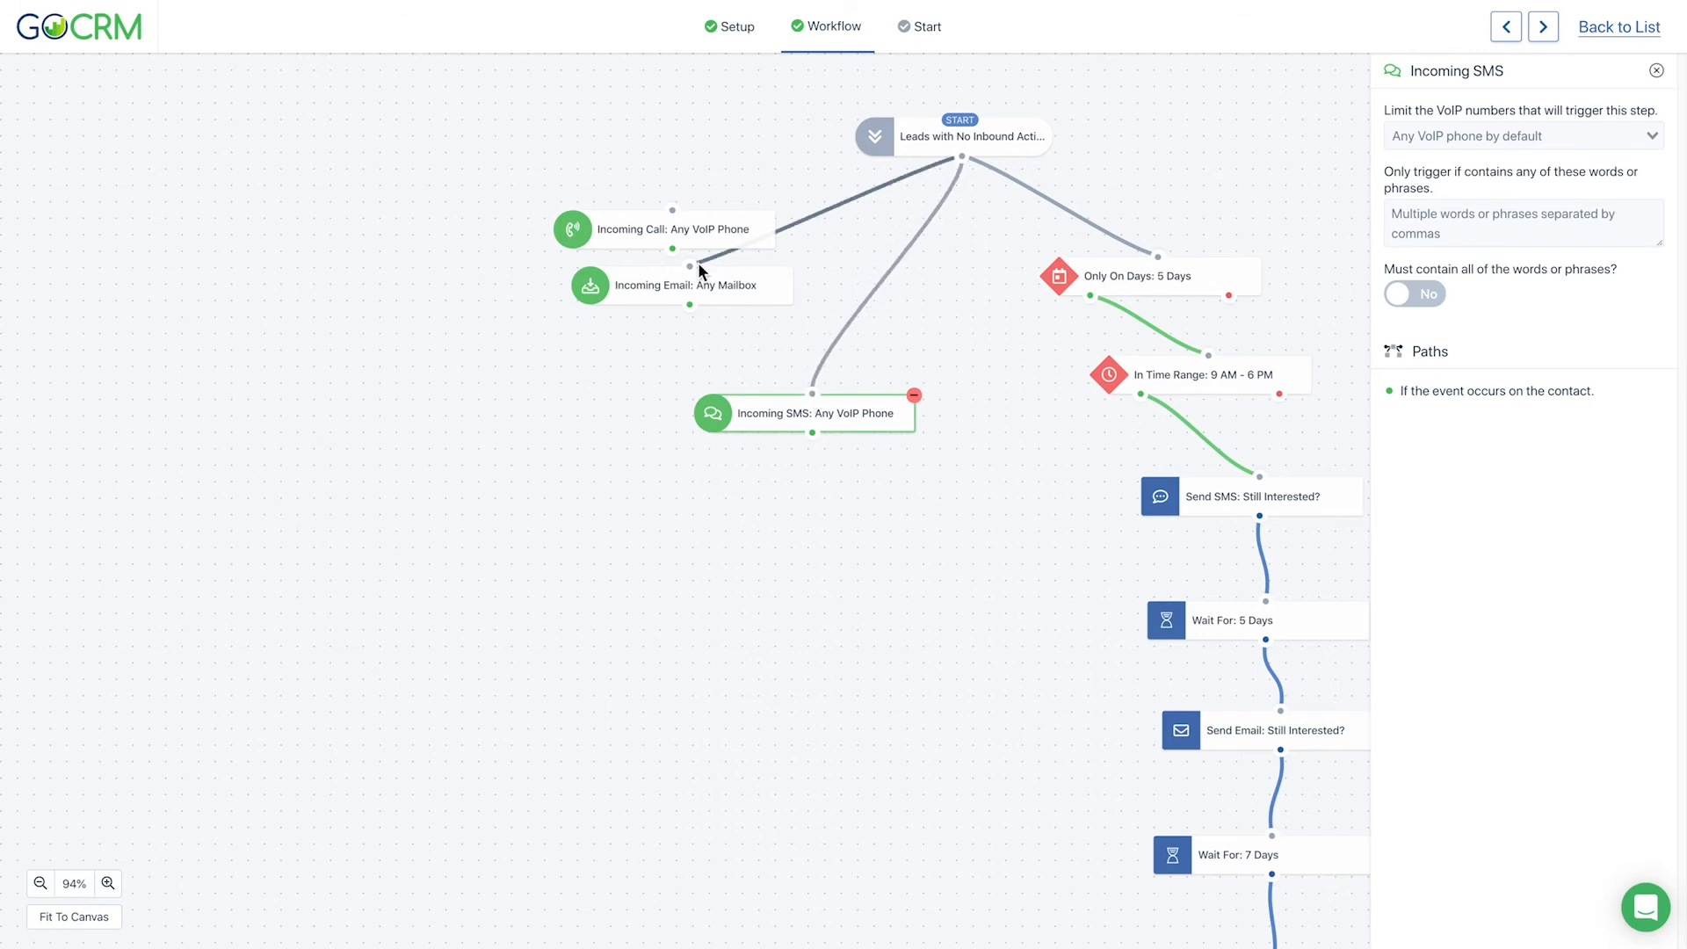
left_click_drag(701, 274, 728, 315)
left_click_drag(700, 234, 693, 240)
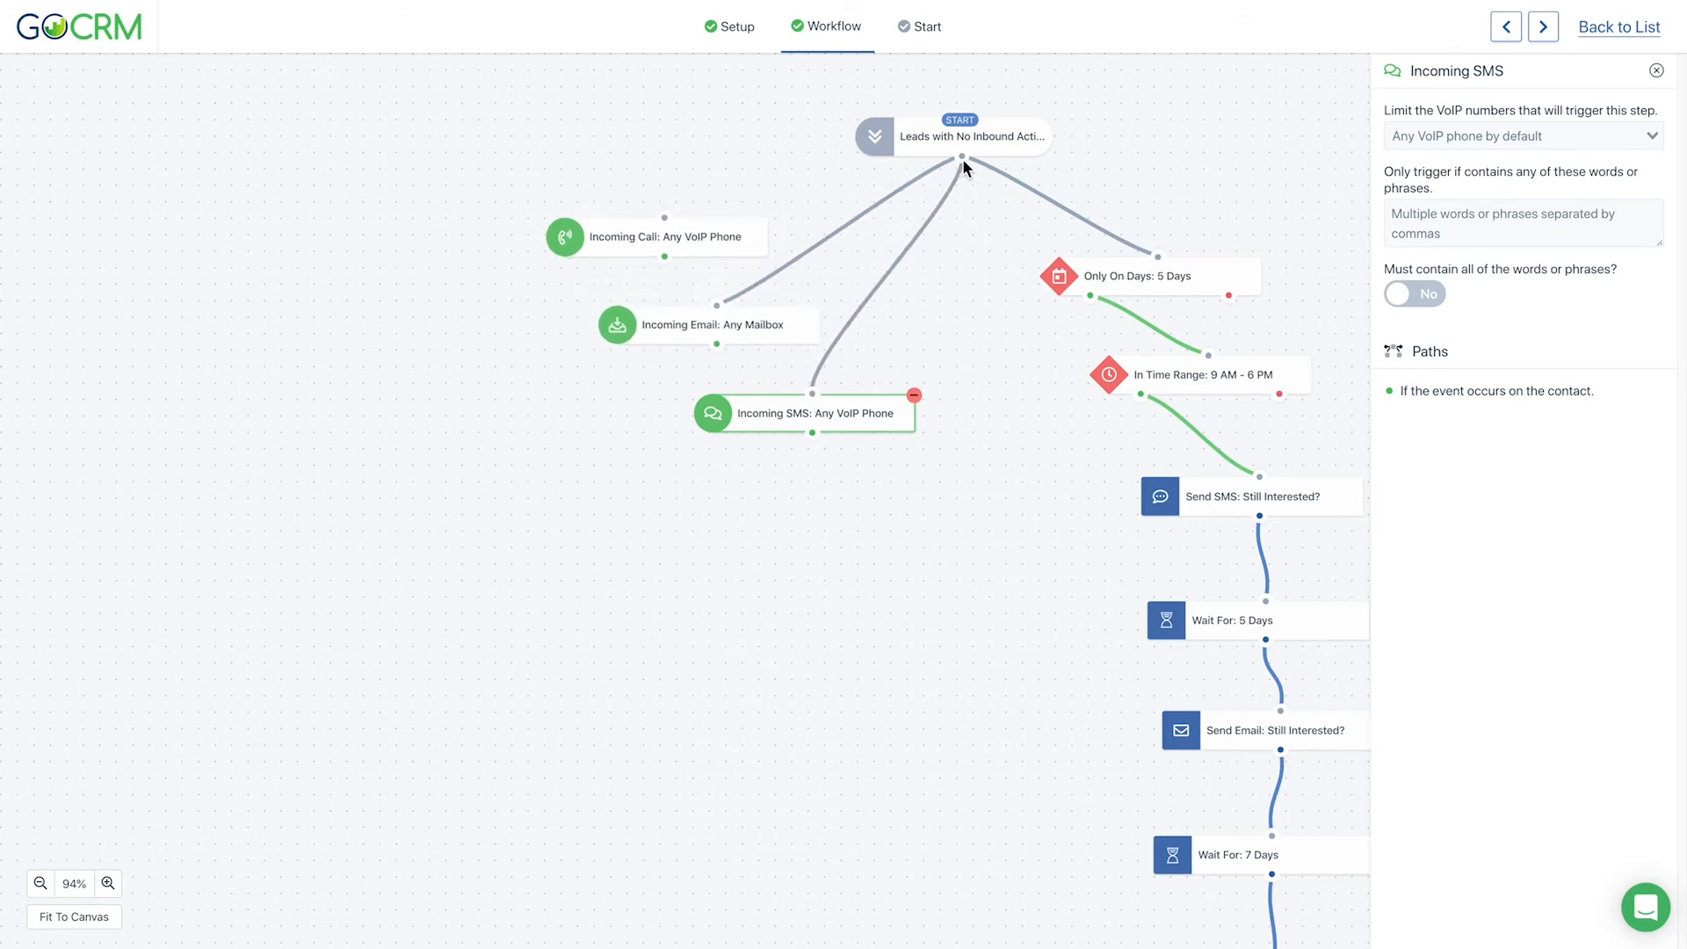
left_click_drag(962, 157, 665, 217)
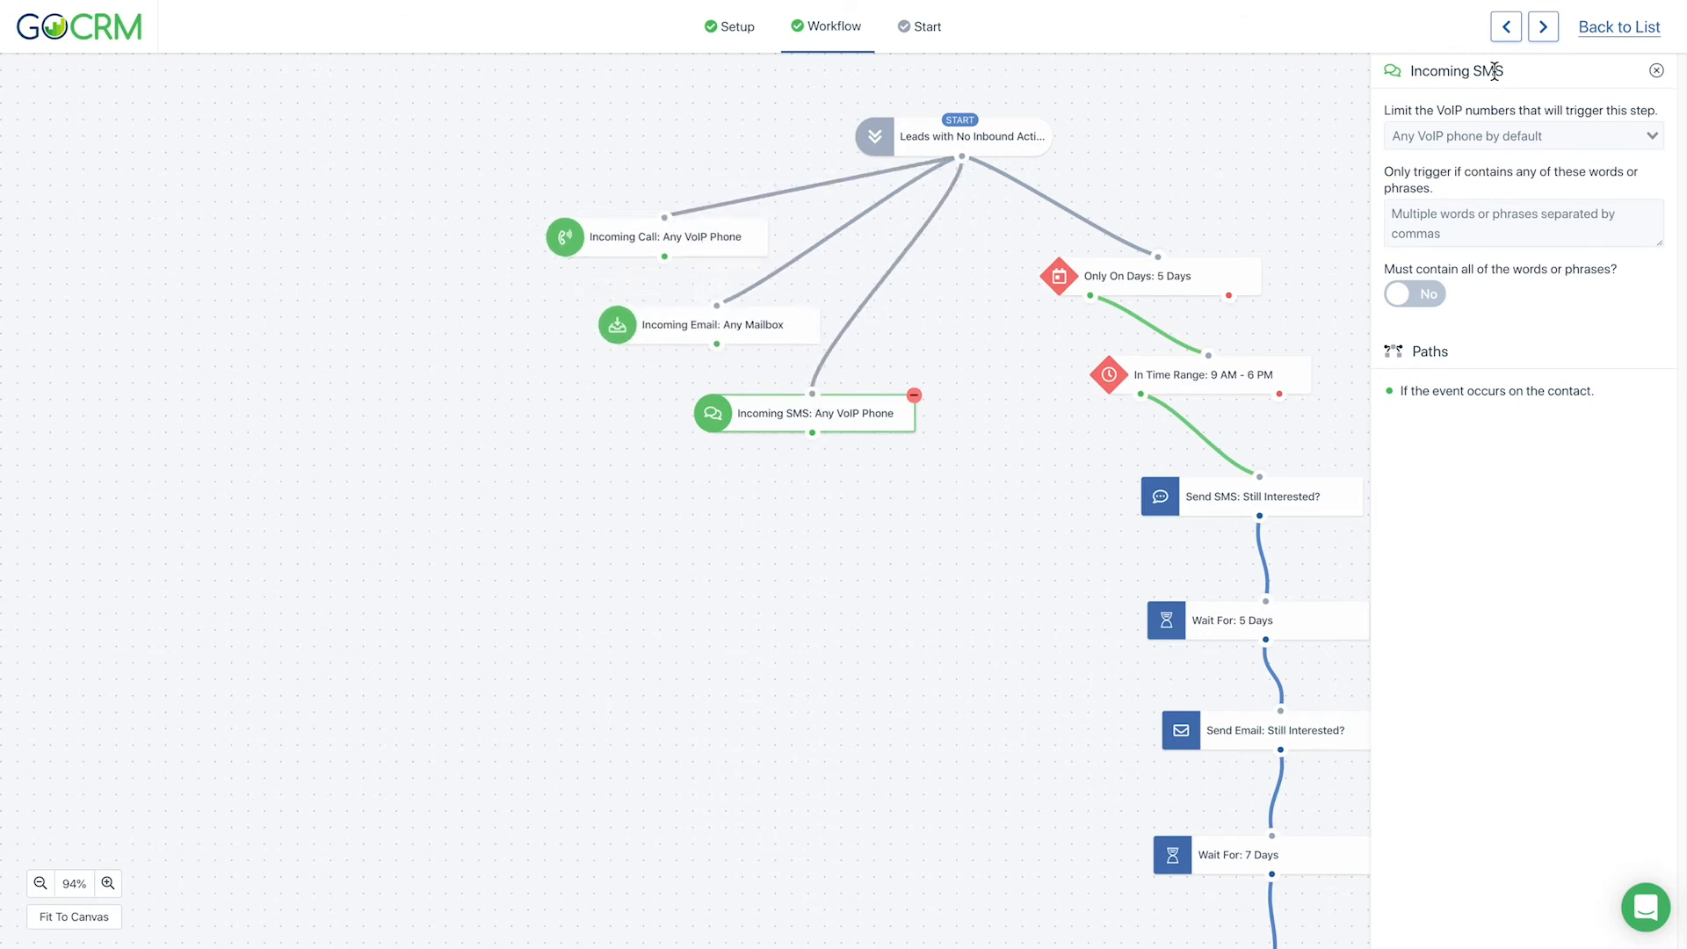
left_click(1656, 71)
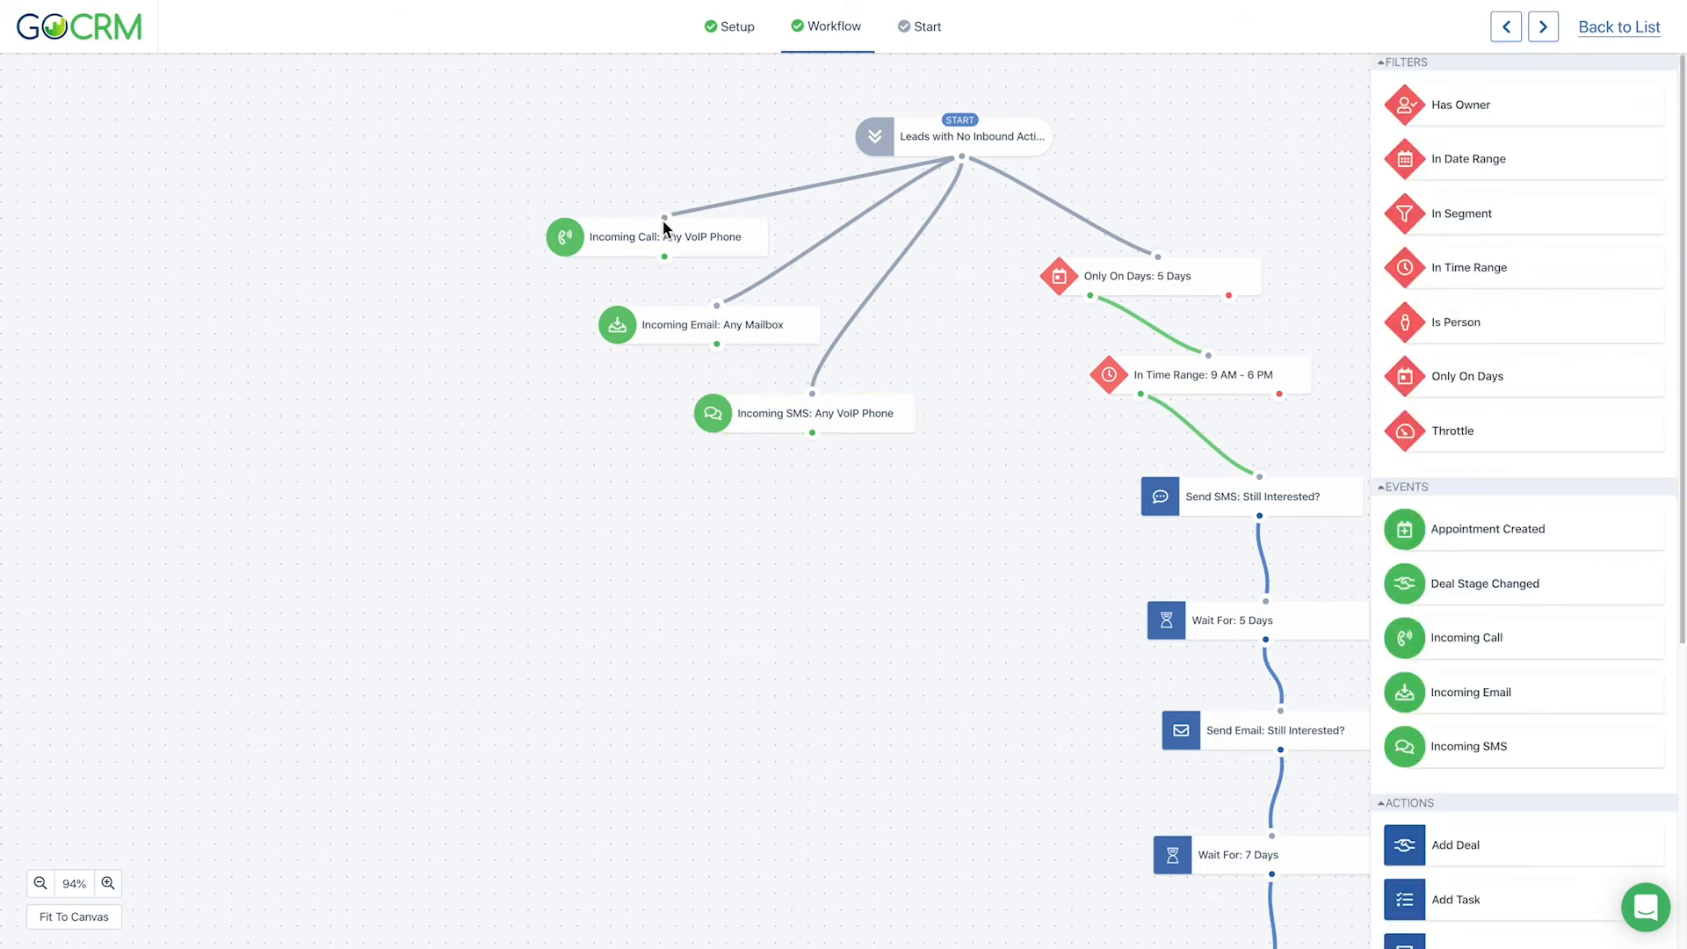
- Add a Pause Automation action below the events and connect Incoming SMS and Incoming Email to it
scroll(1534, 596, "down", 5)
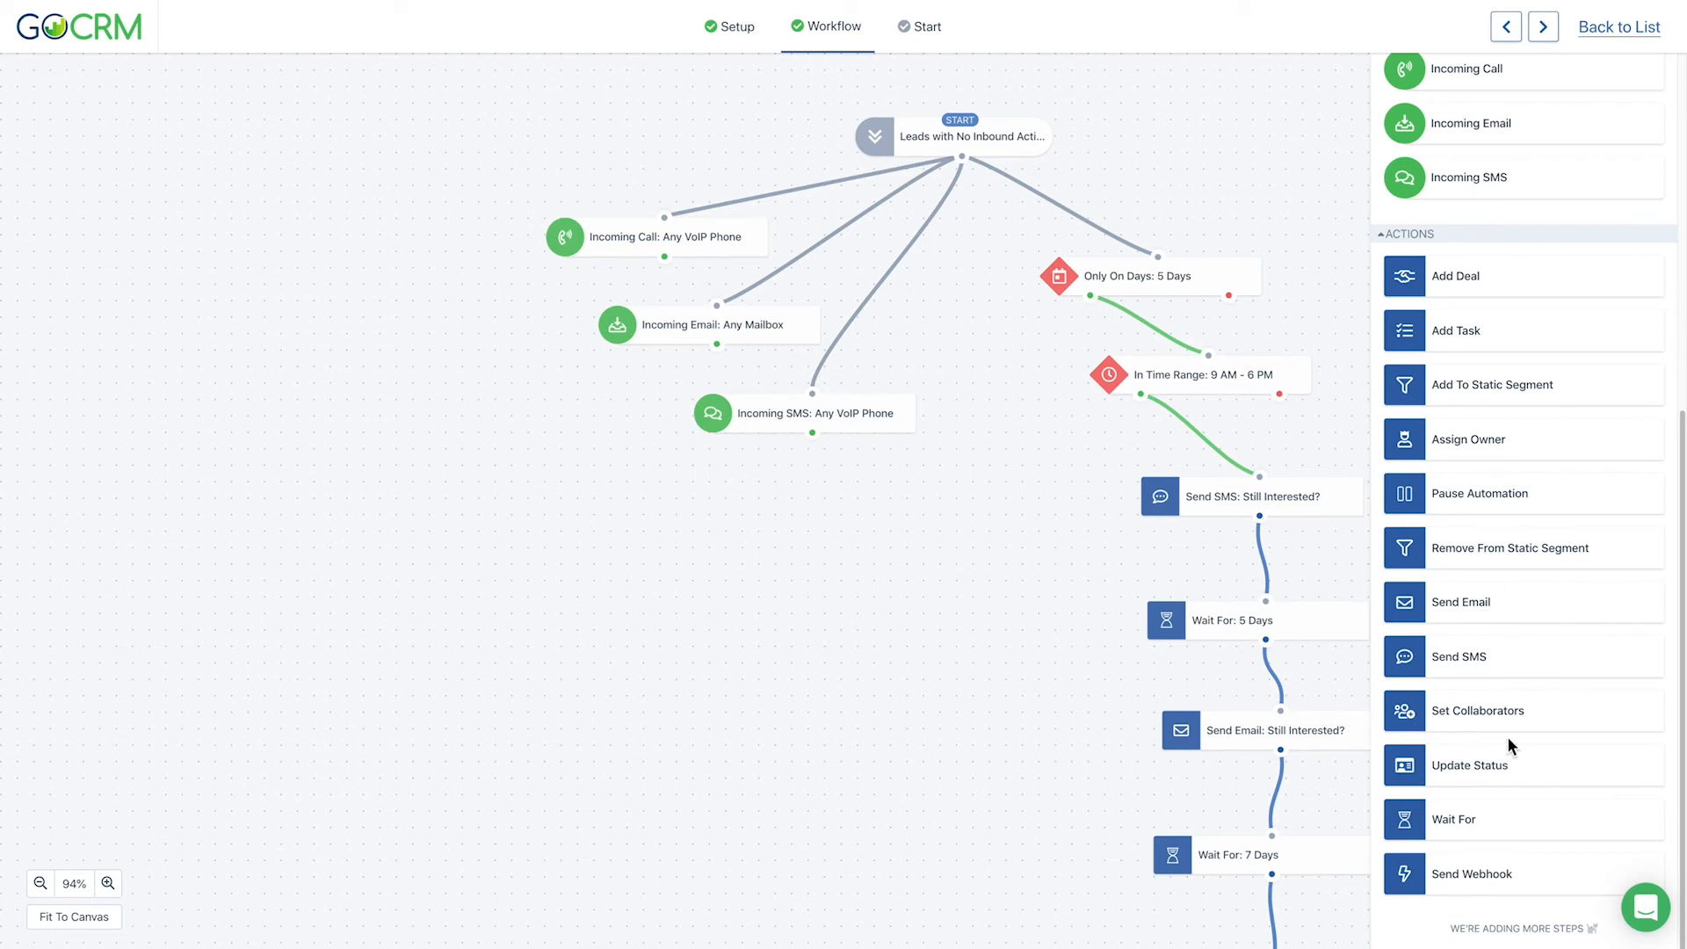
left_click_drag(1522, 496, 710, 555)
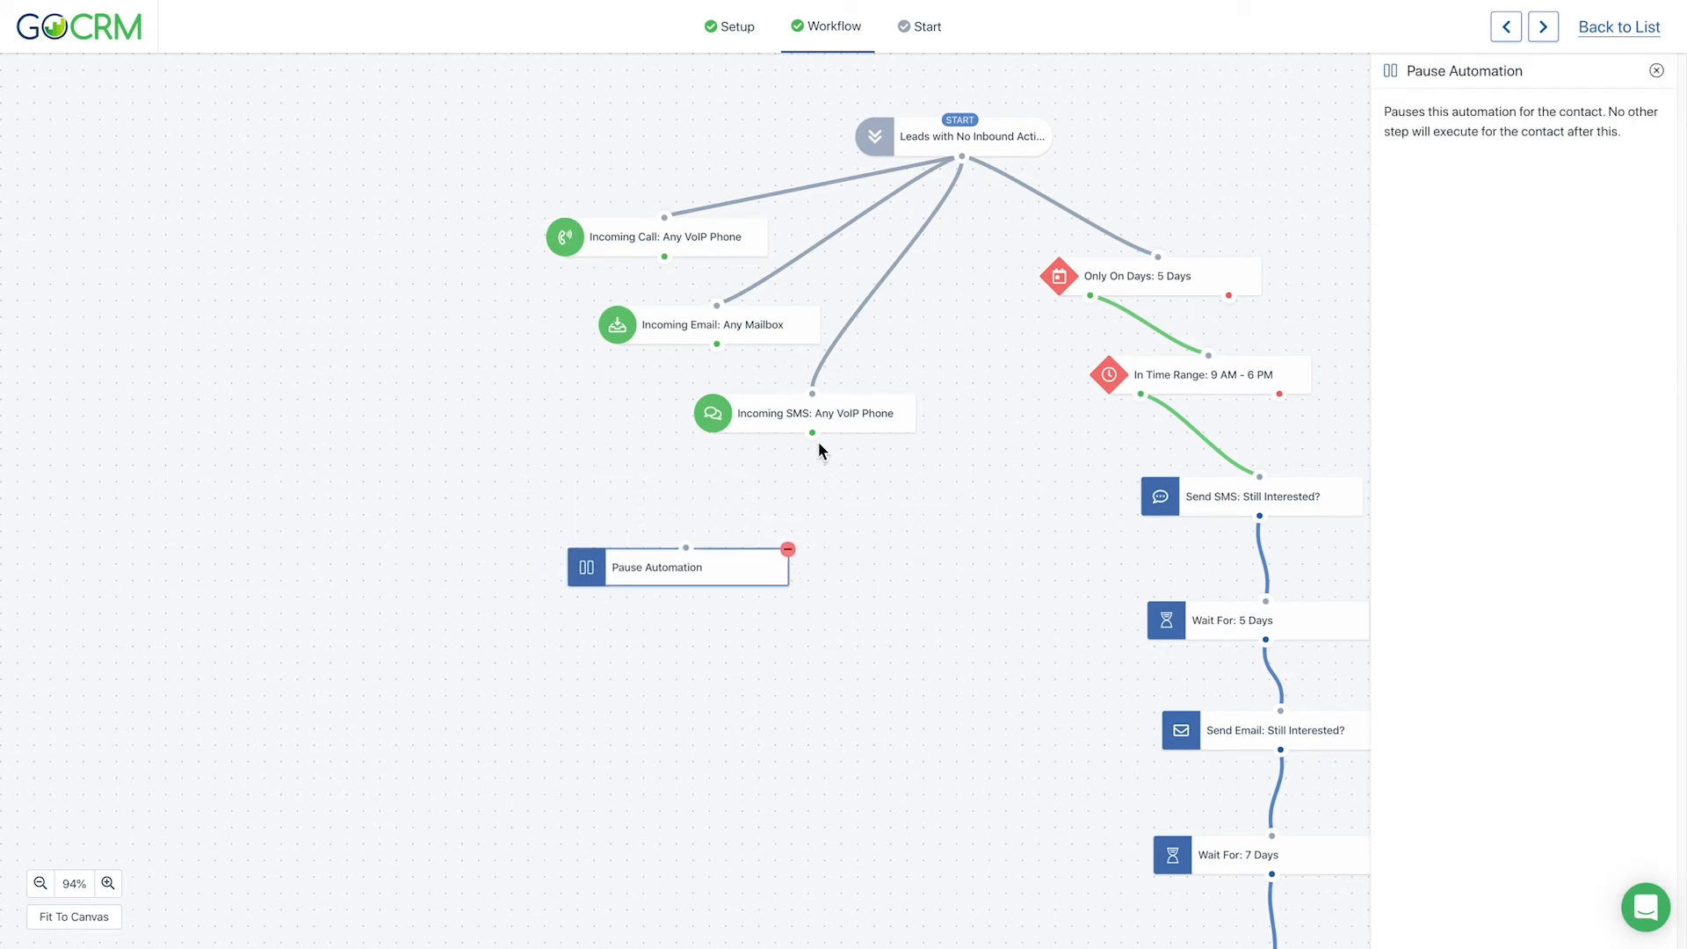
left_click_drag(813, 433, 687, 548)
left_click_drag(719, 343, 686, 547)
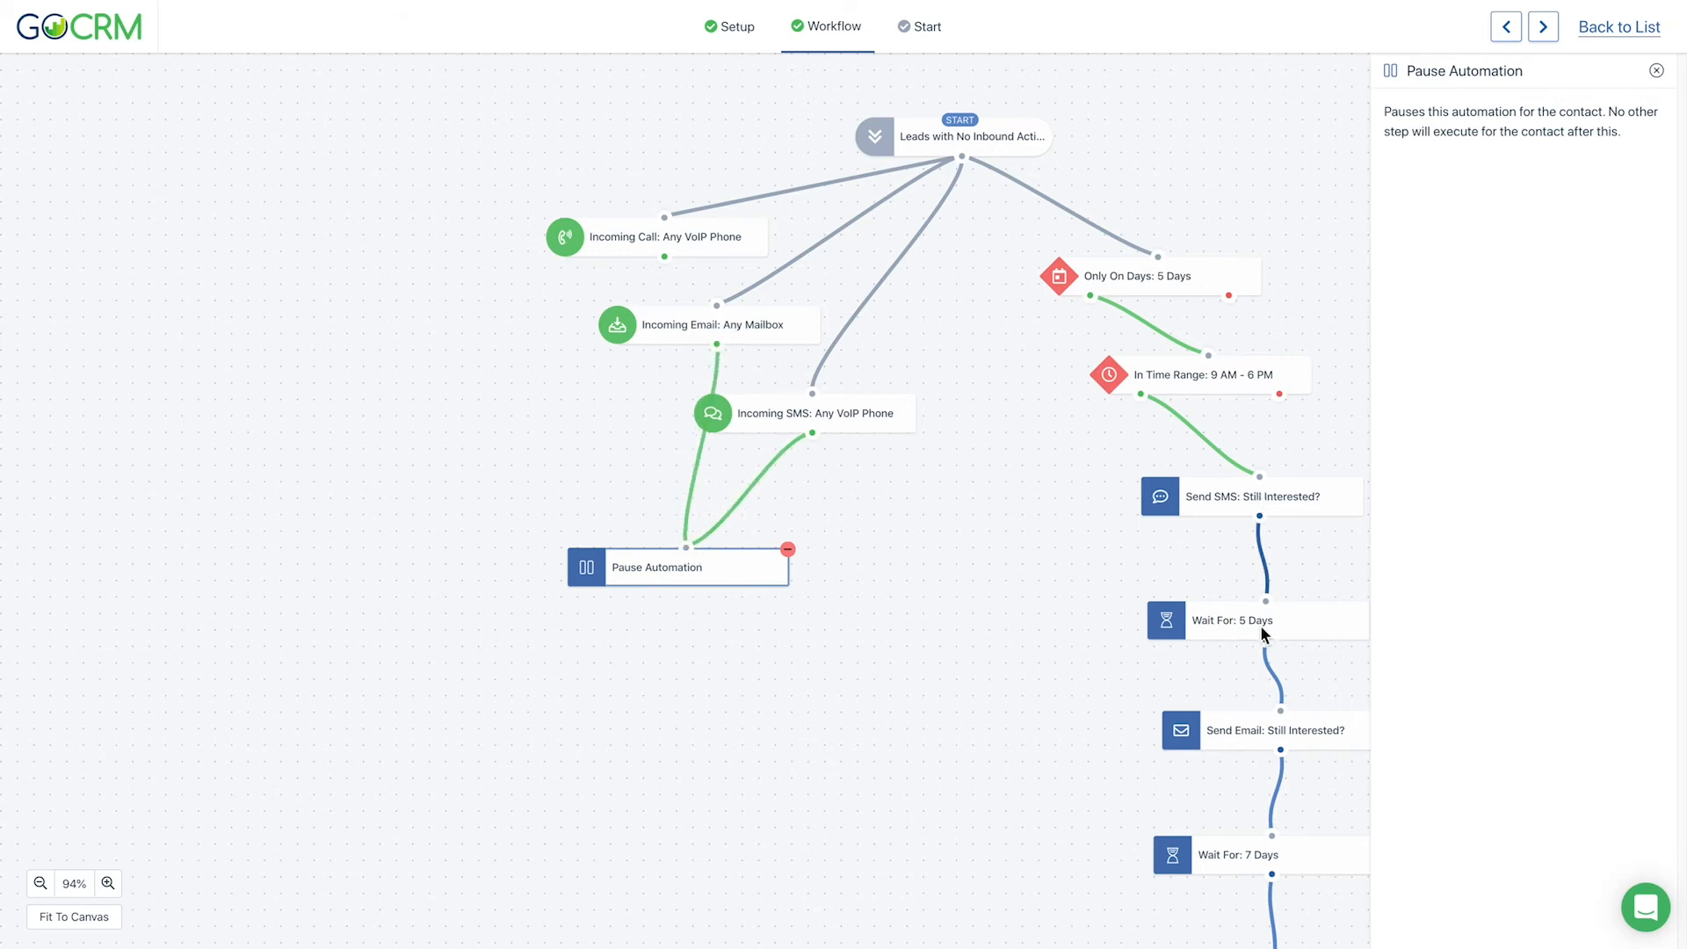
- Connect Incoming Call to Pause Automation and spread the three event blocks so their paths no longer overlap
left_click_drag(716, 325, 758, 335)
left_click_drag(667, 248, 696, 563)
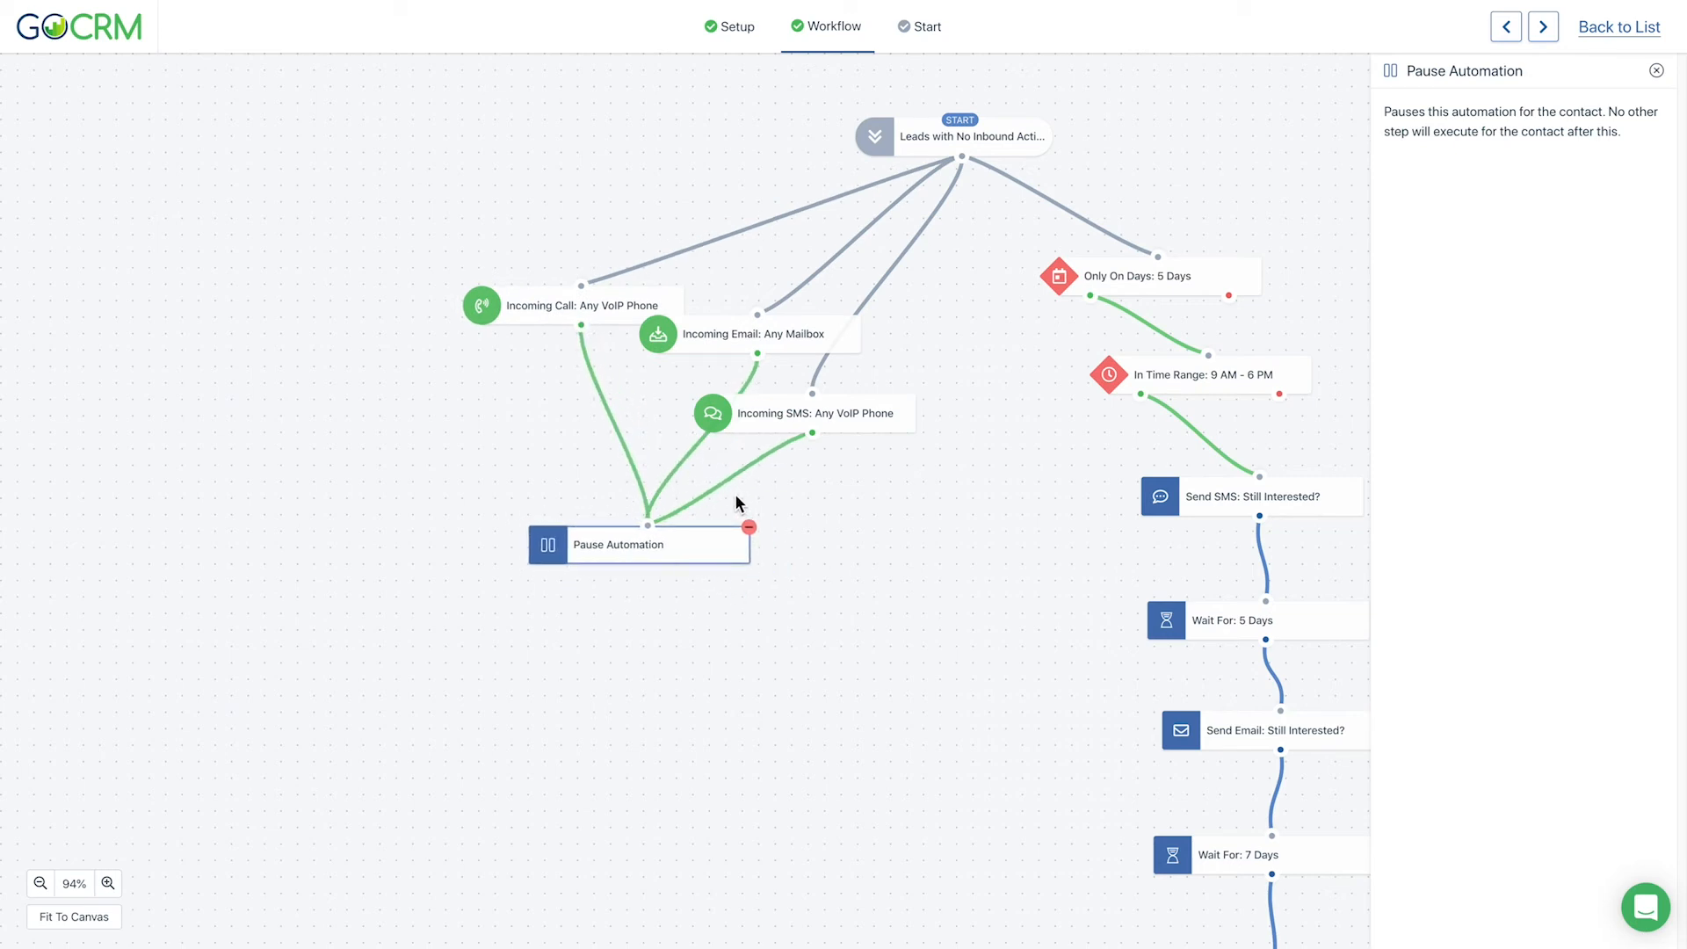
left_click_drag(777, 418, 859, 410)
left_click_drag(749, 340, 727, 364)
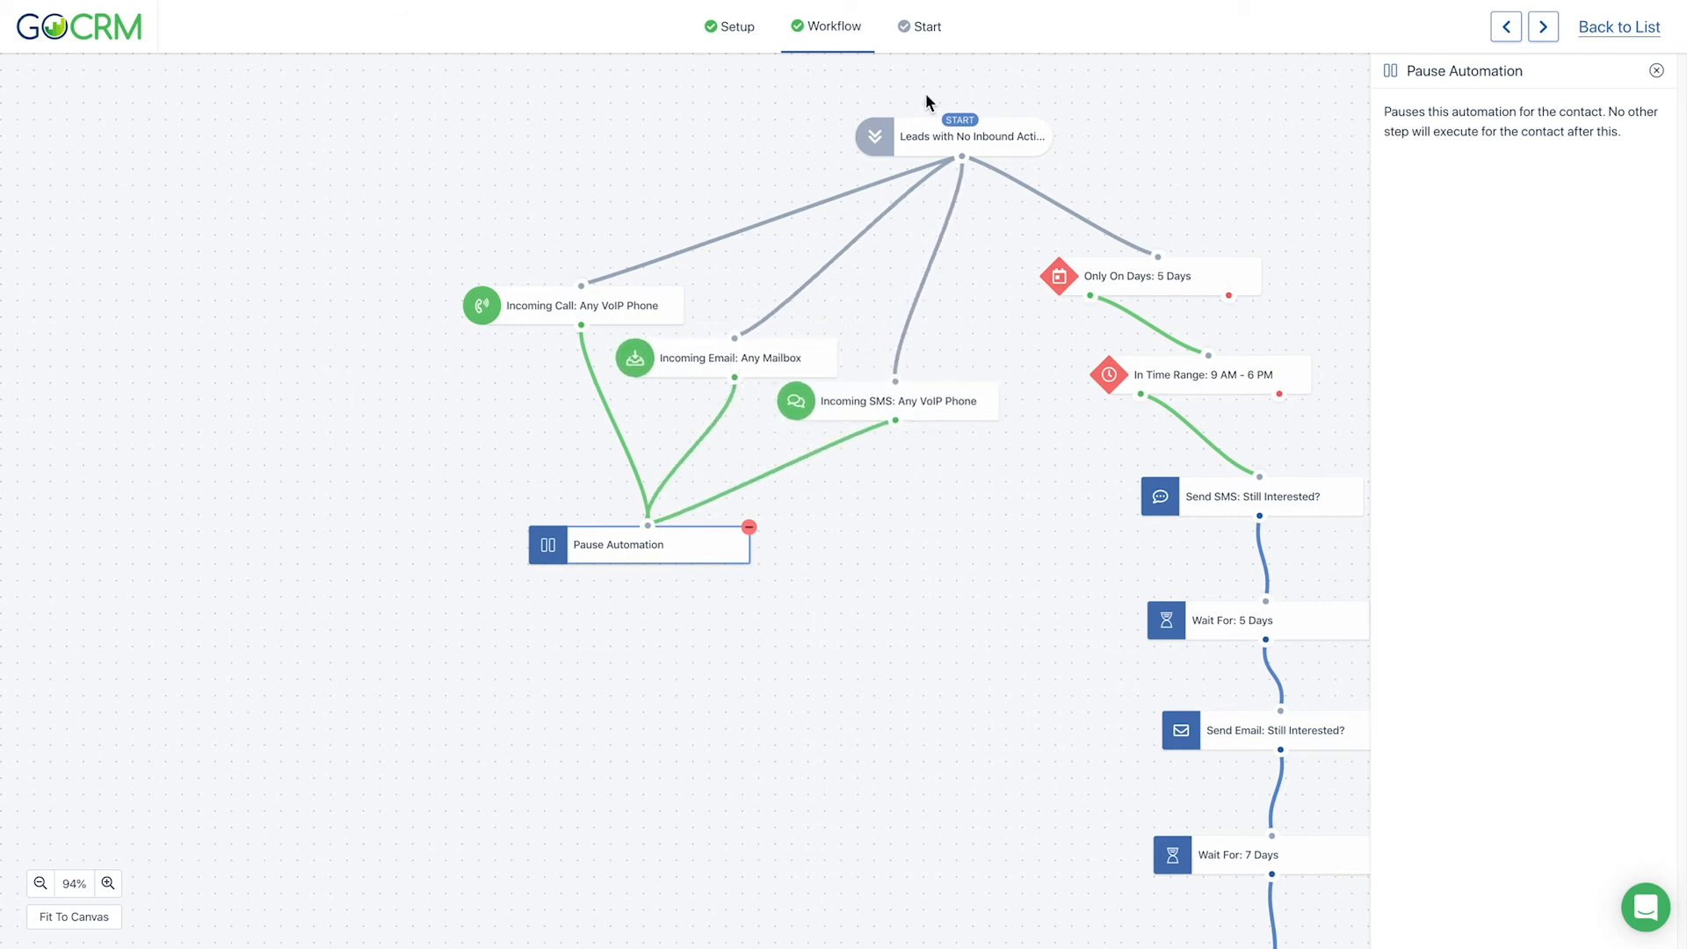
- Check the automation's name, included segment and exit settings, and return to the workflow
left_click(932, 46)
left_click(834, 48)
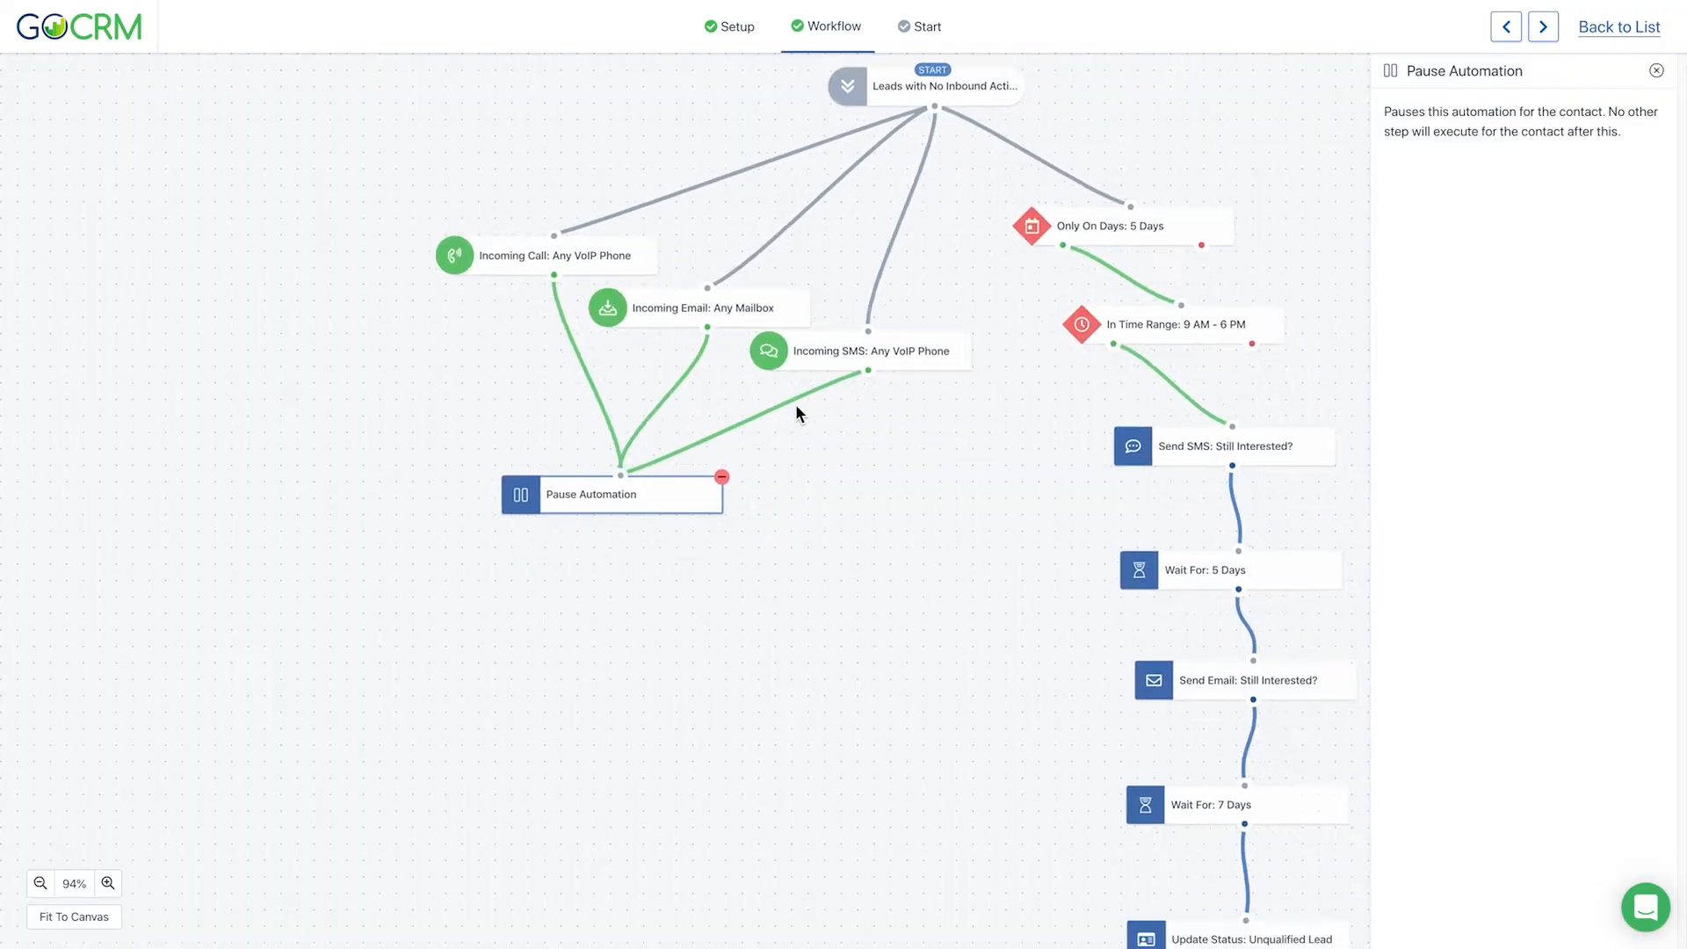
left_click_drag(910, 566, 786, 580)
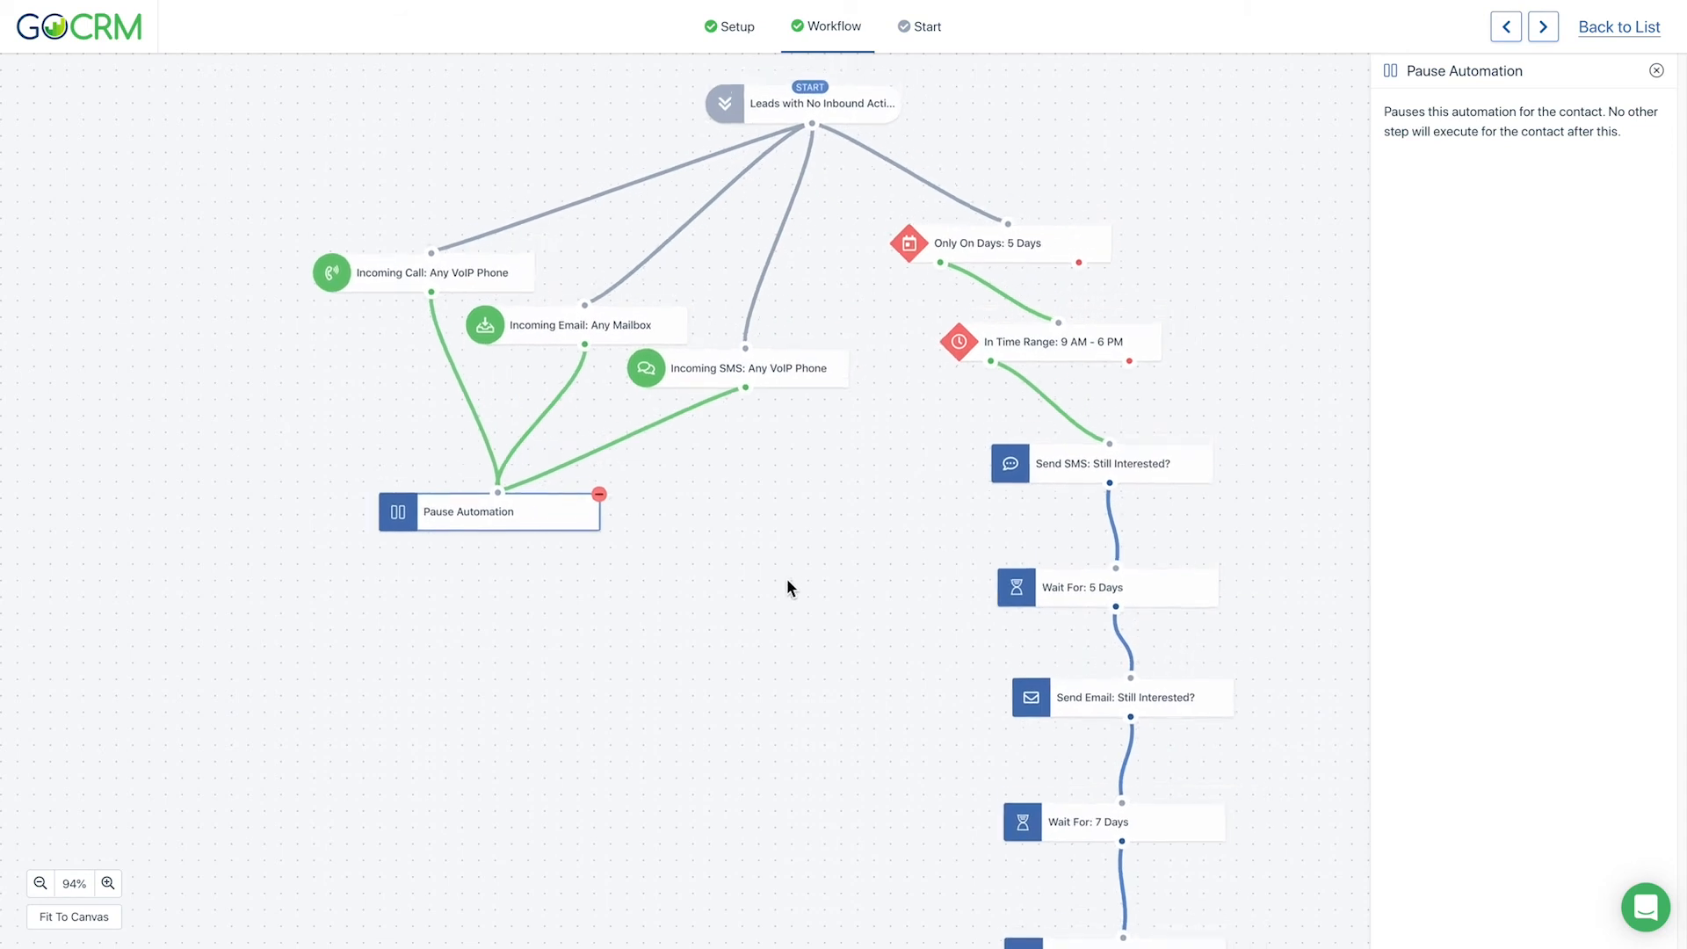
left_click(737, 51)
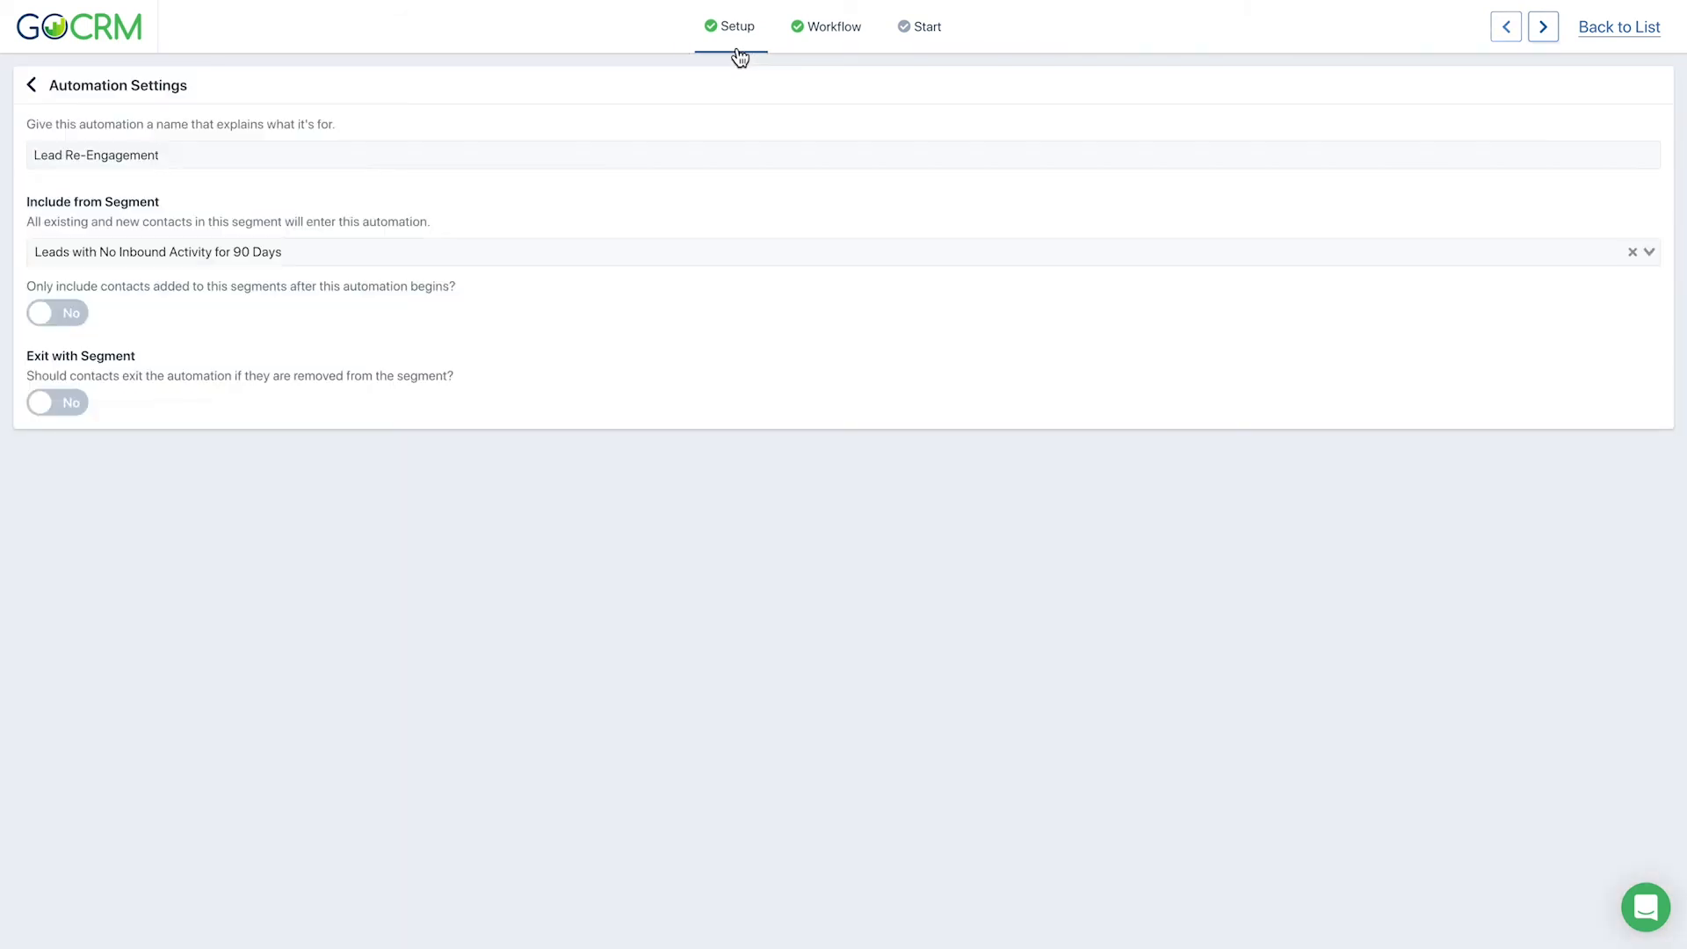
left_click(826, 48)
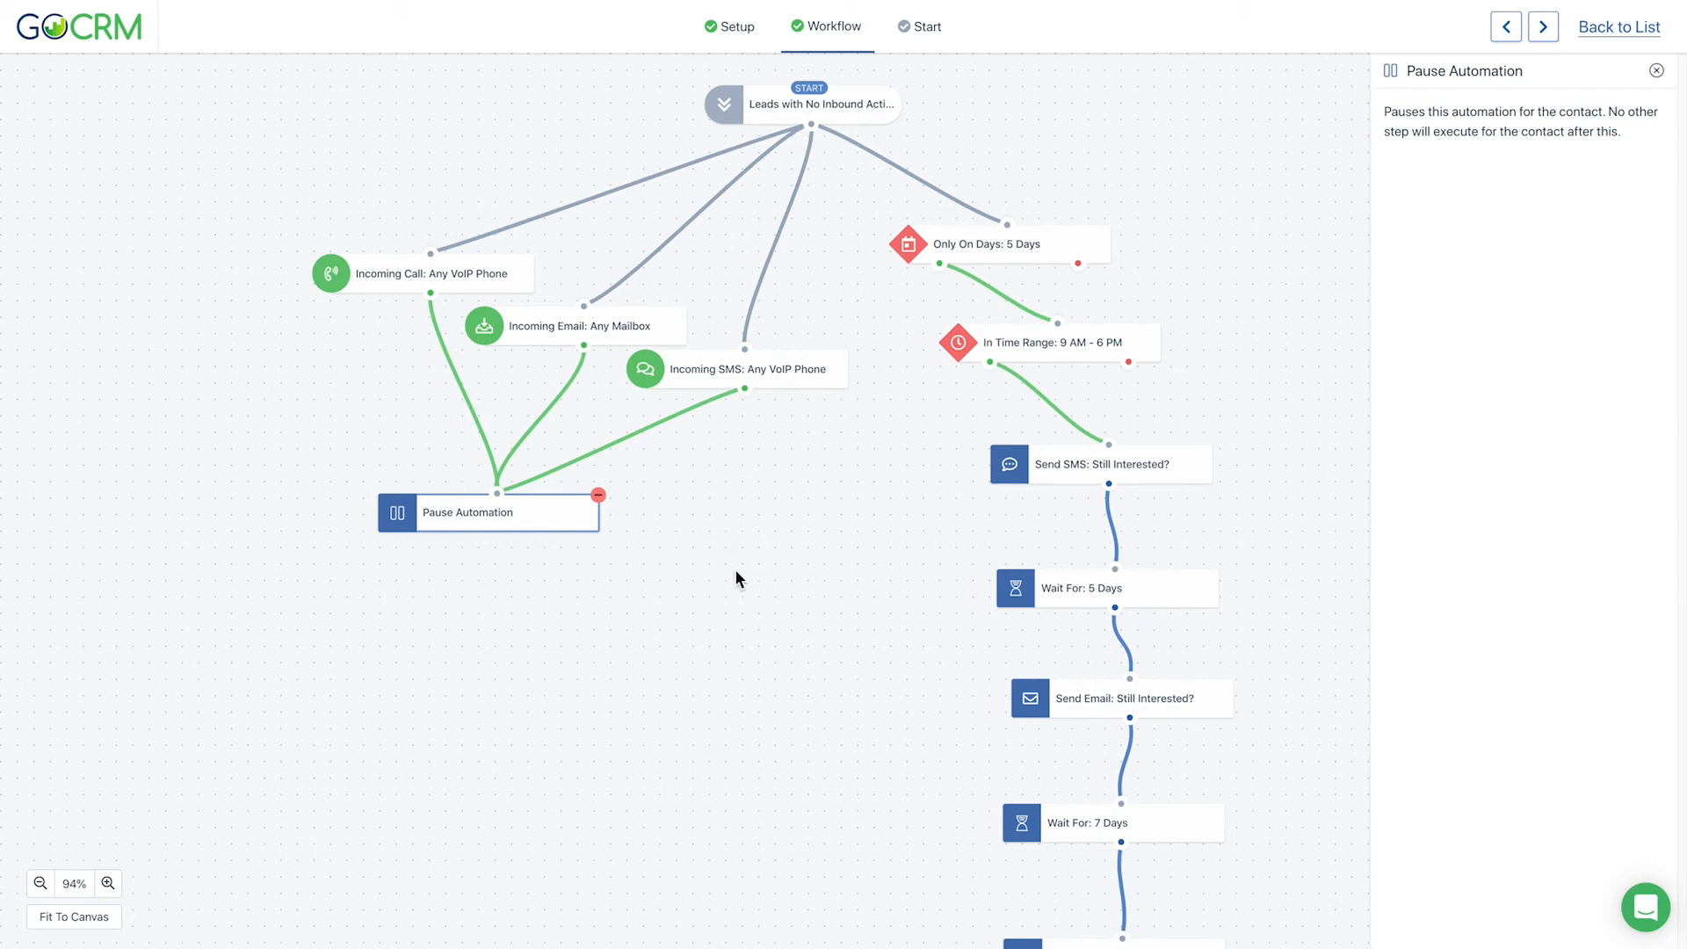
- Move the Pause Automation block lower, leaving more space beneath the three incoming event blocks
left_click_drag(735, 568, 708, 523)
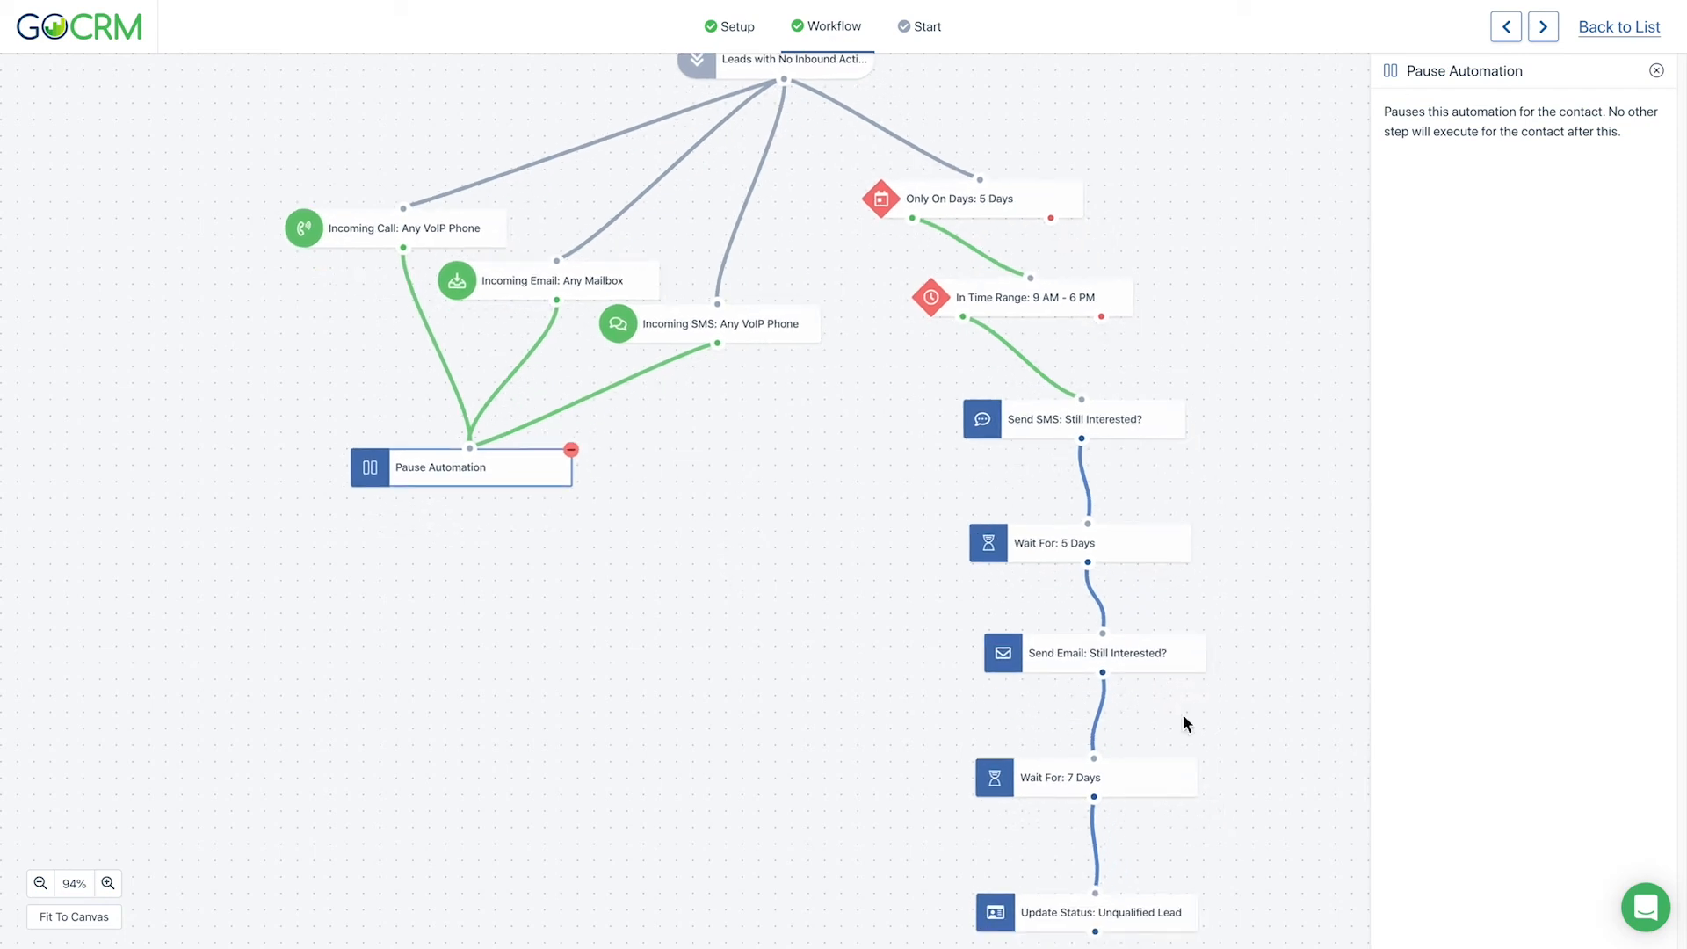
left_click_drag(771, 670, 788, 704)
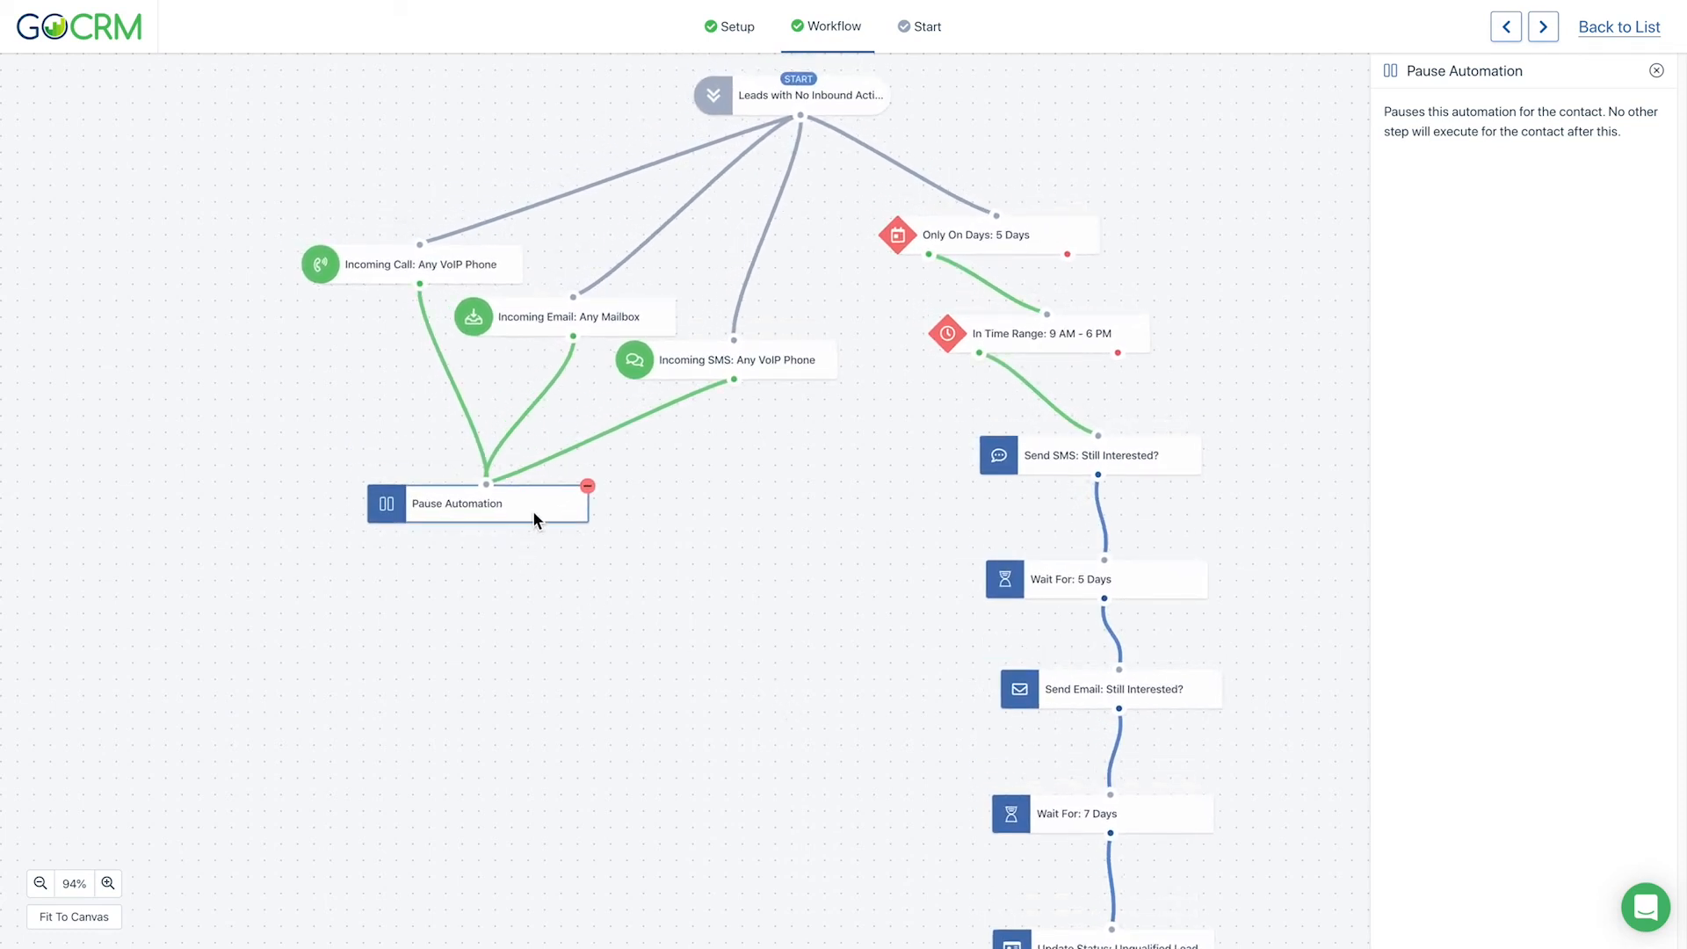
left_click_drag(534, 518, 592, 641)
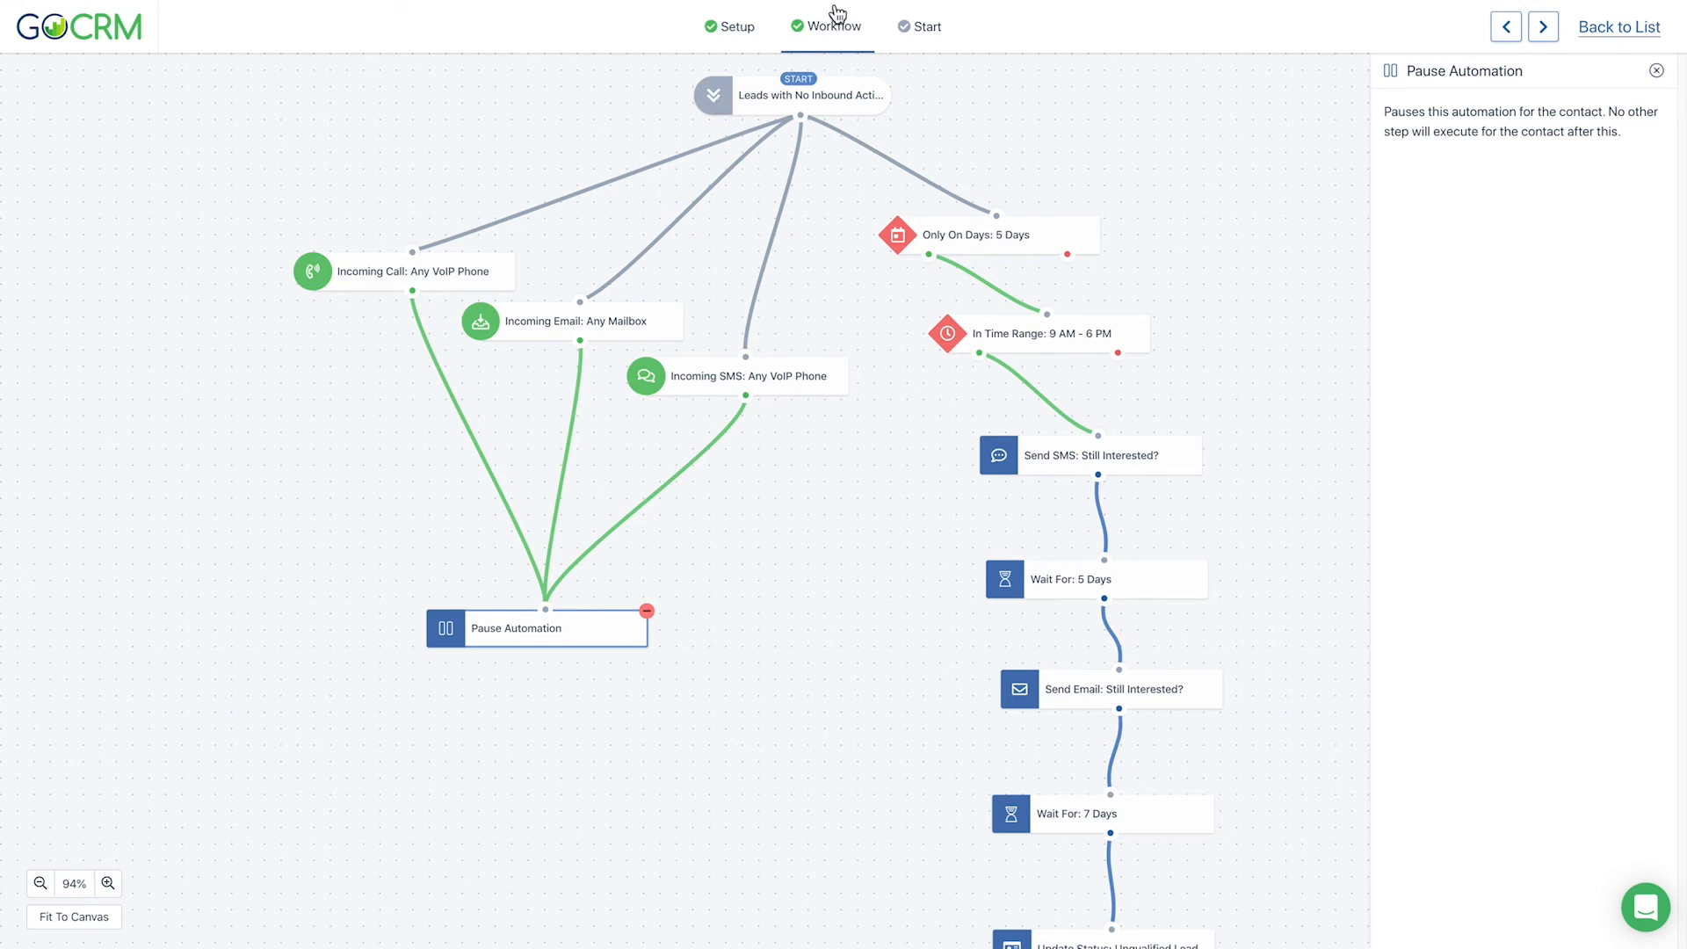
- Recheck the segment included in the automation's setup, and return to the workflow to review its pause and follow-up branches
left_click(738, 40)
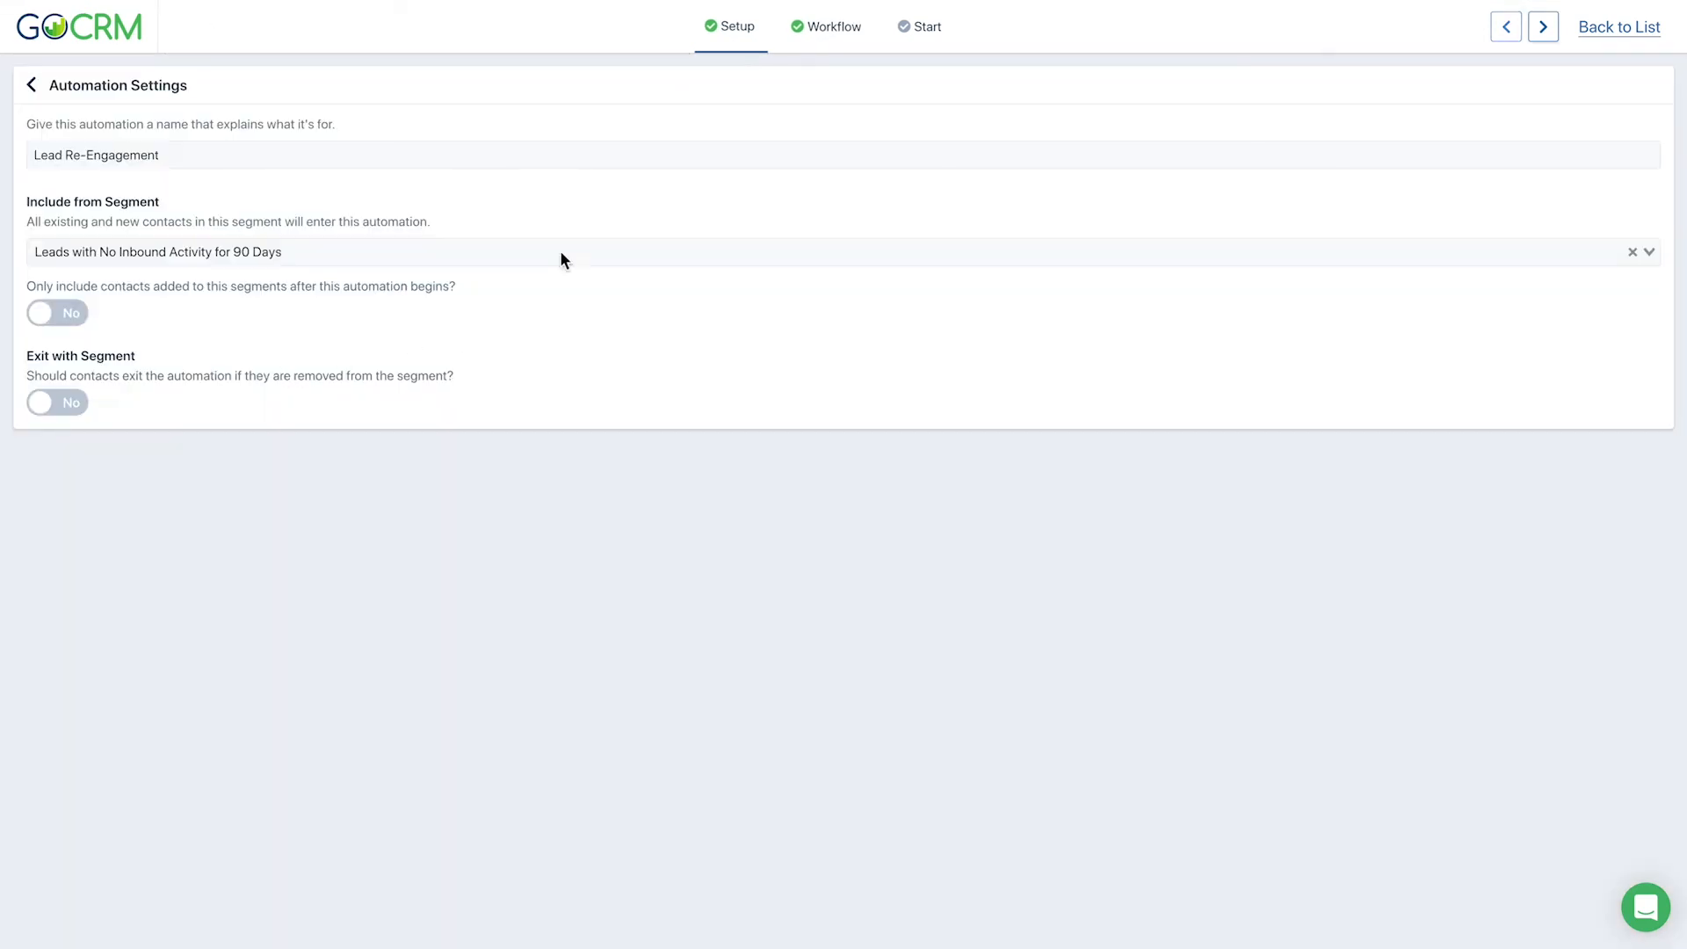
left_click(814, 41)
scroll(909, 627, "down", 3)
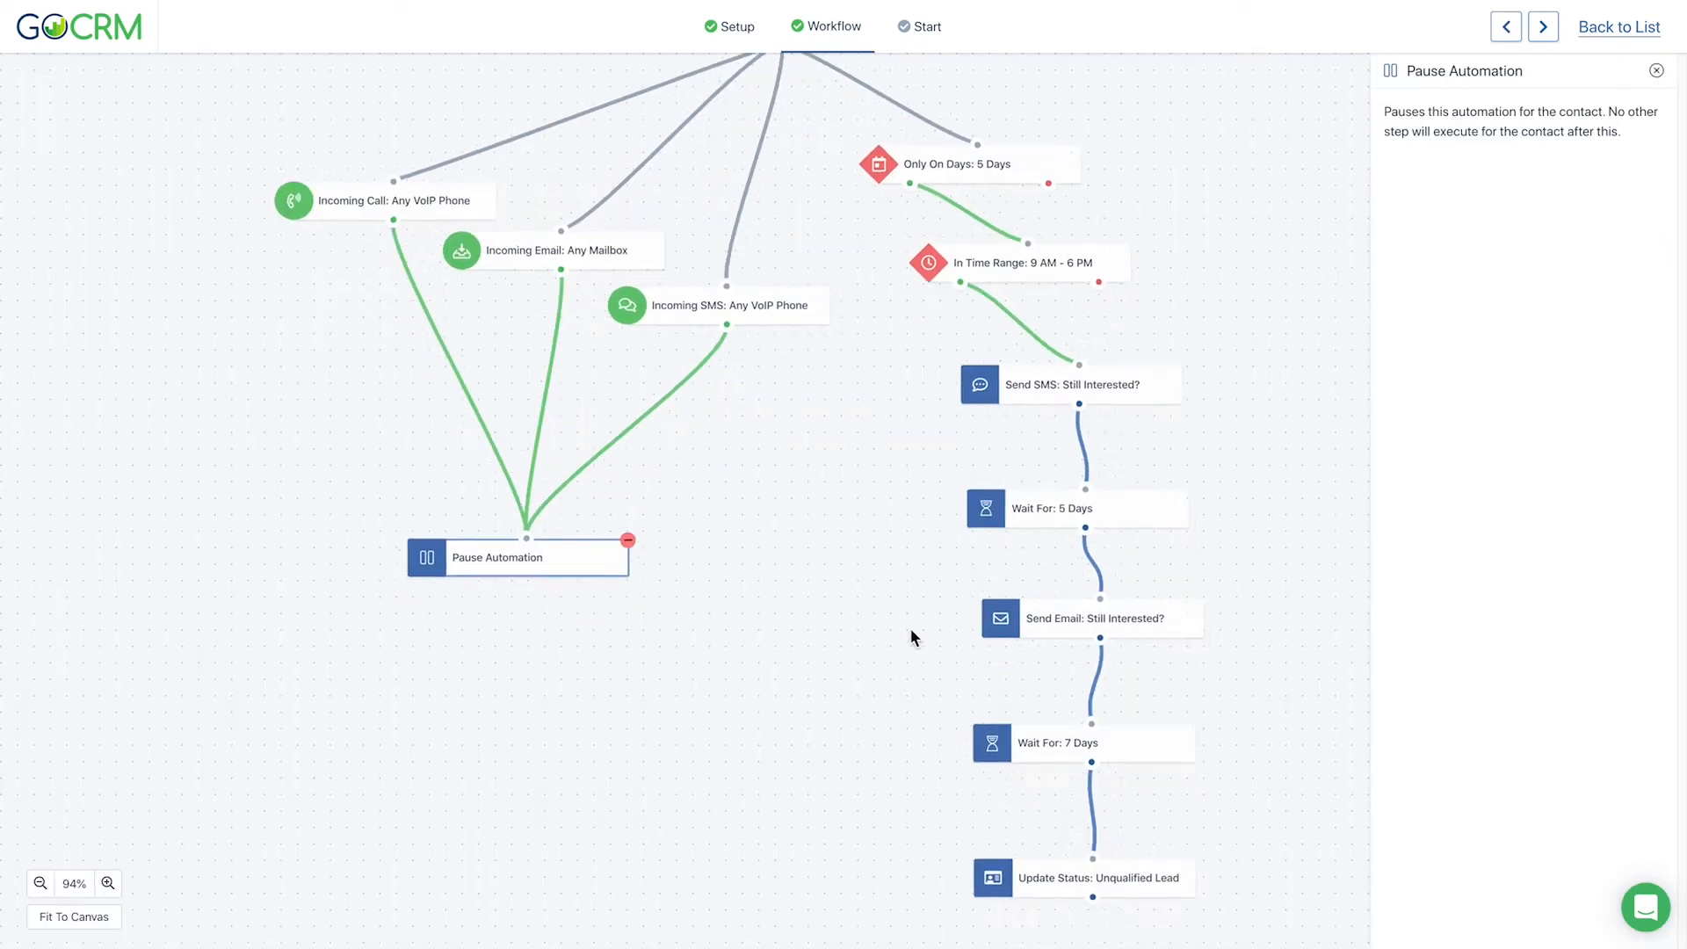
left_click_drag(909, 625, 900, 763)
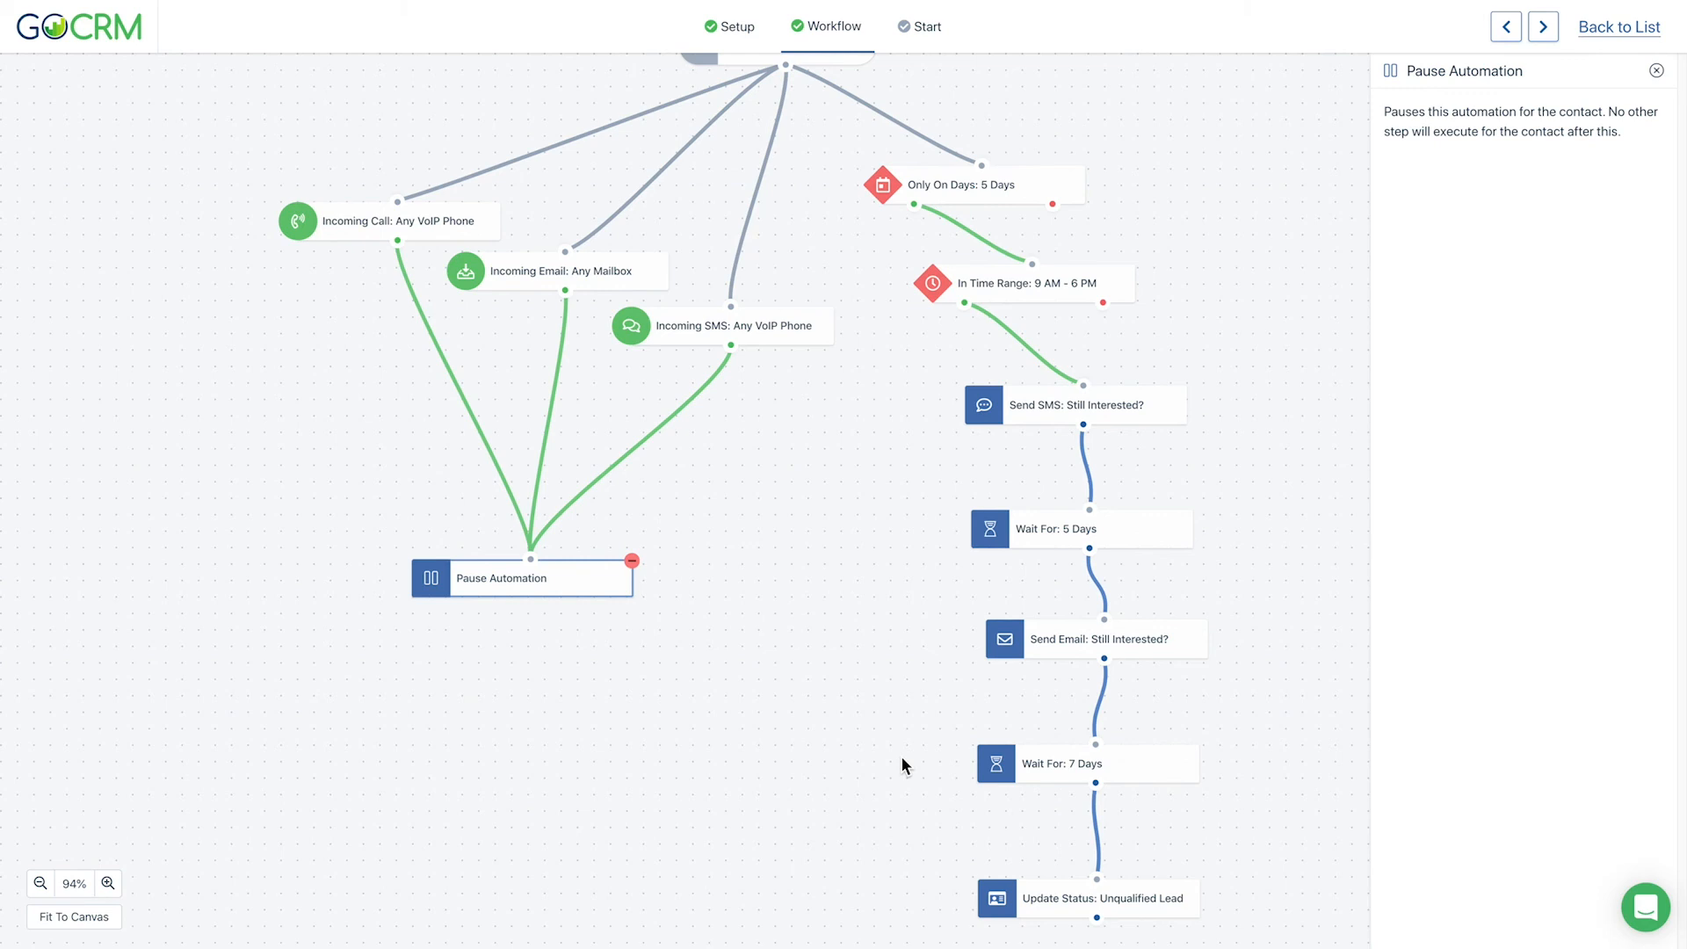
scroll(929, 678, "up", 3)
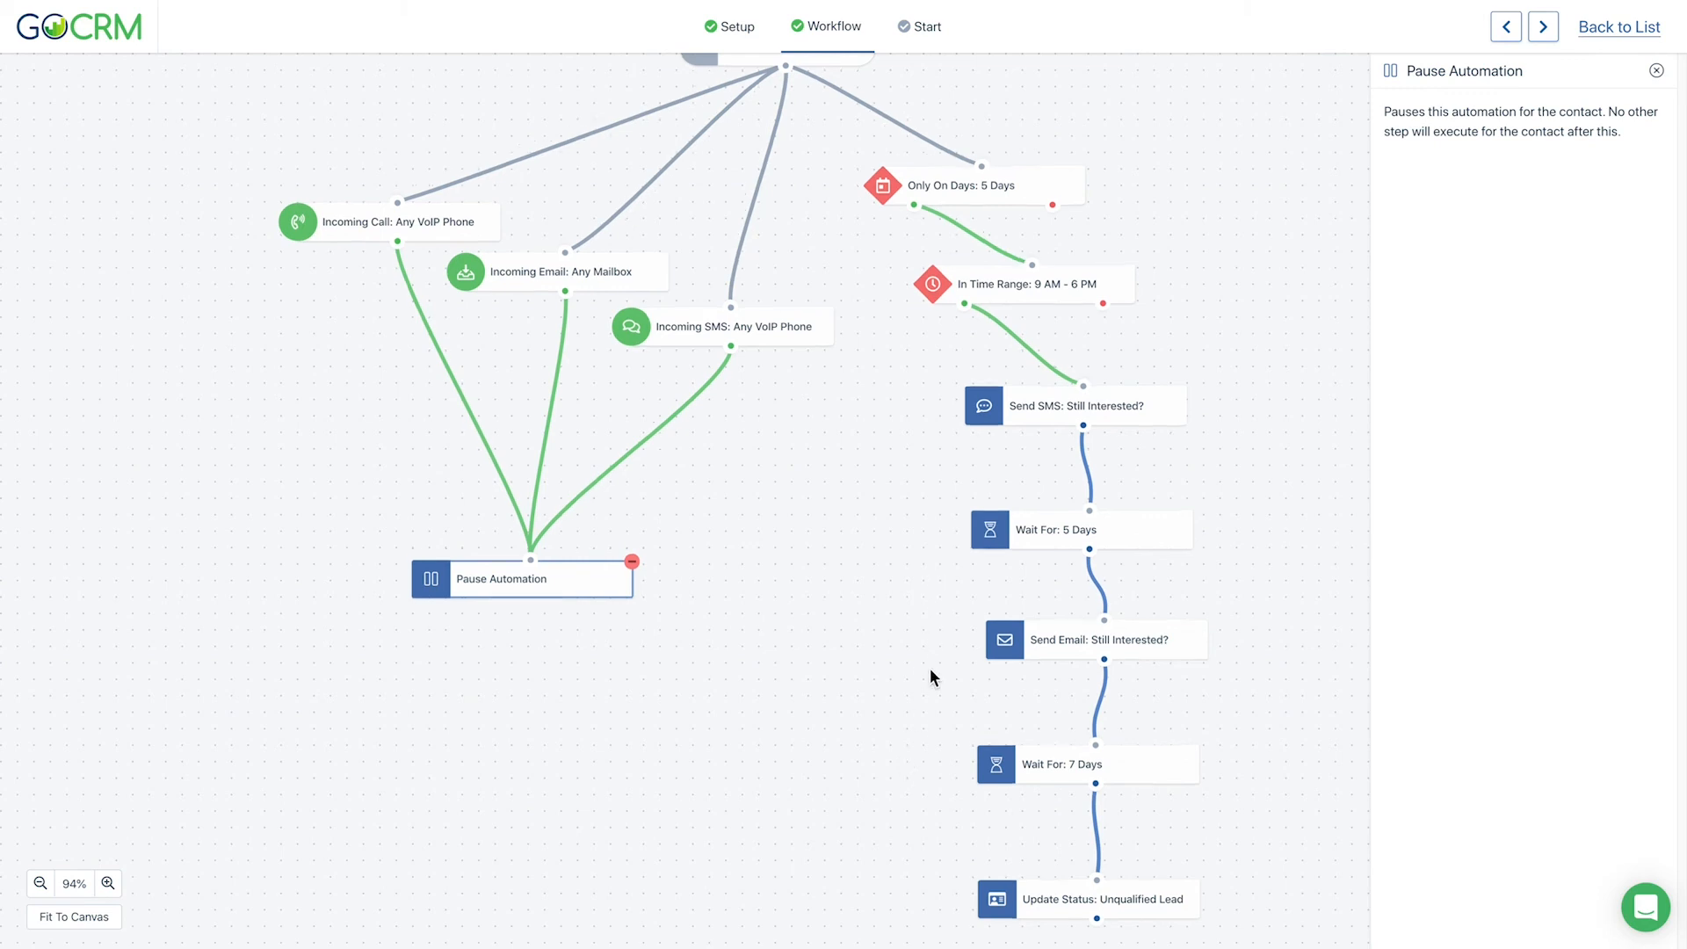
- Inspect the Send SMS step's VoIP phone override, template and paths, and close its settings
left_click(1092, 556)
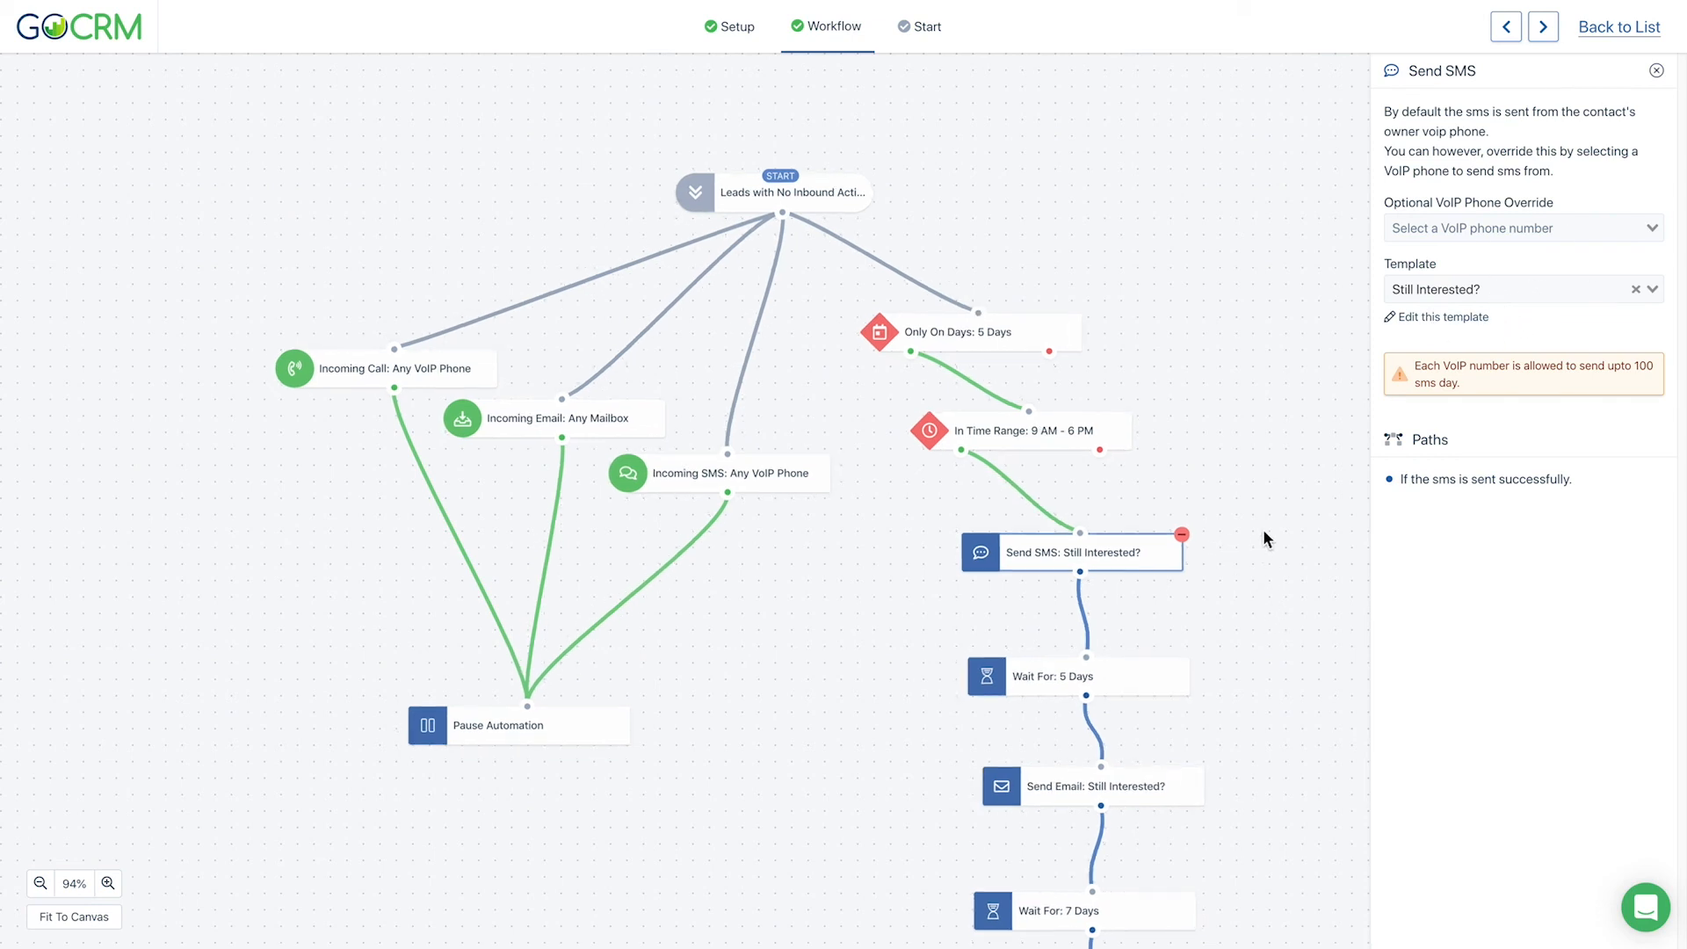
scroll(1172, 703, "down", 2)
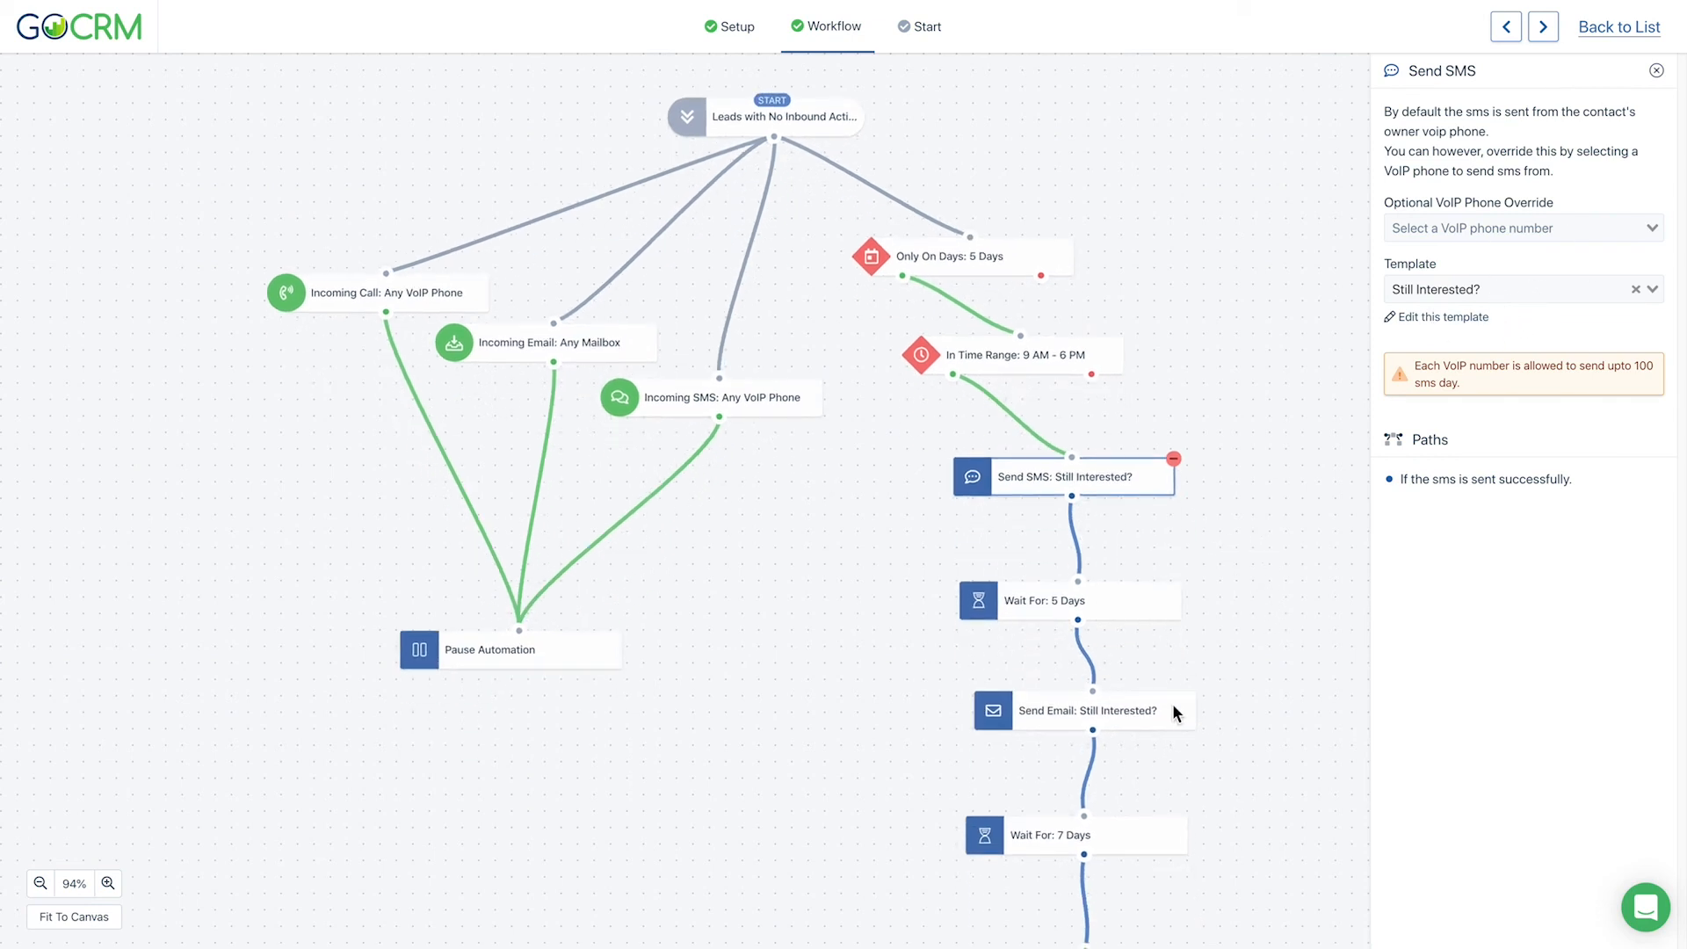
left_click(1656, 70)
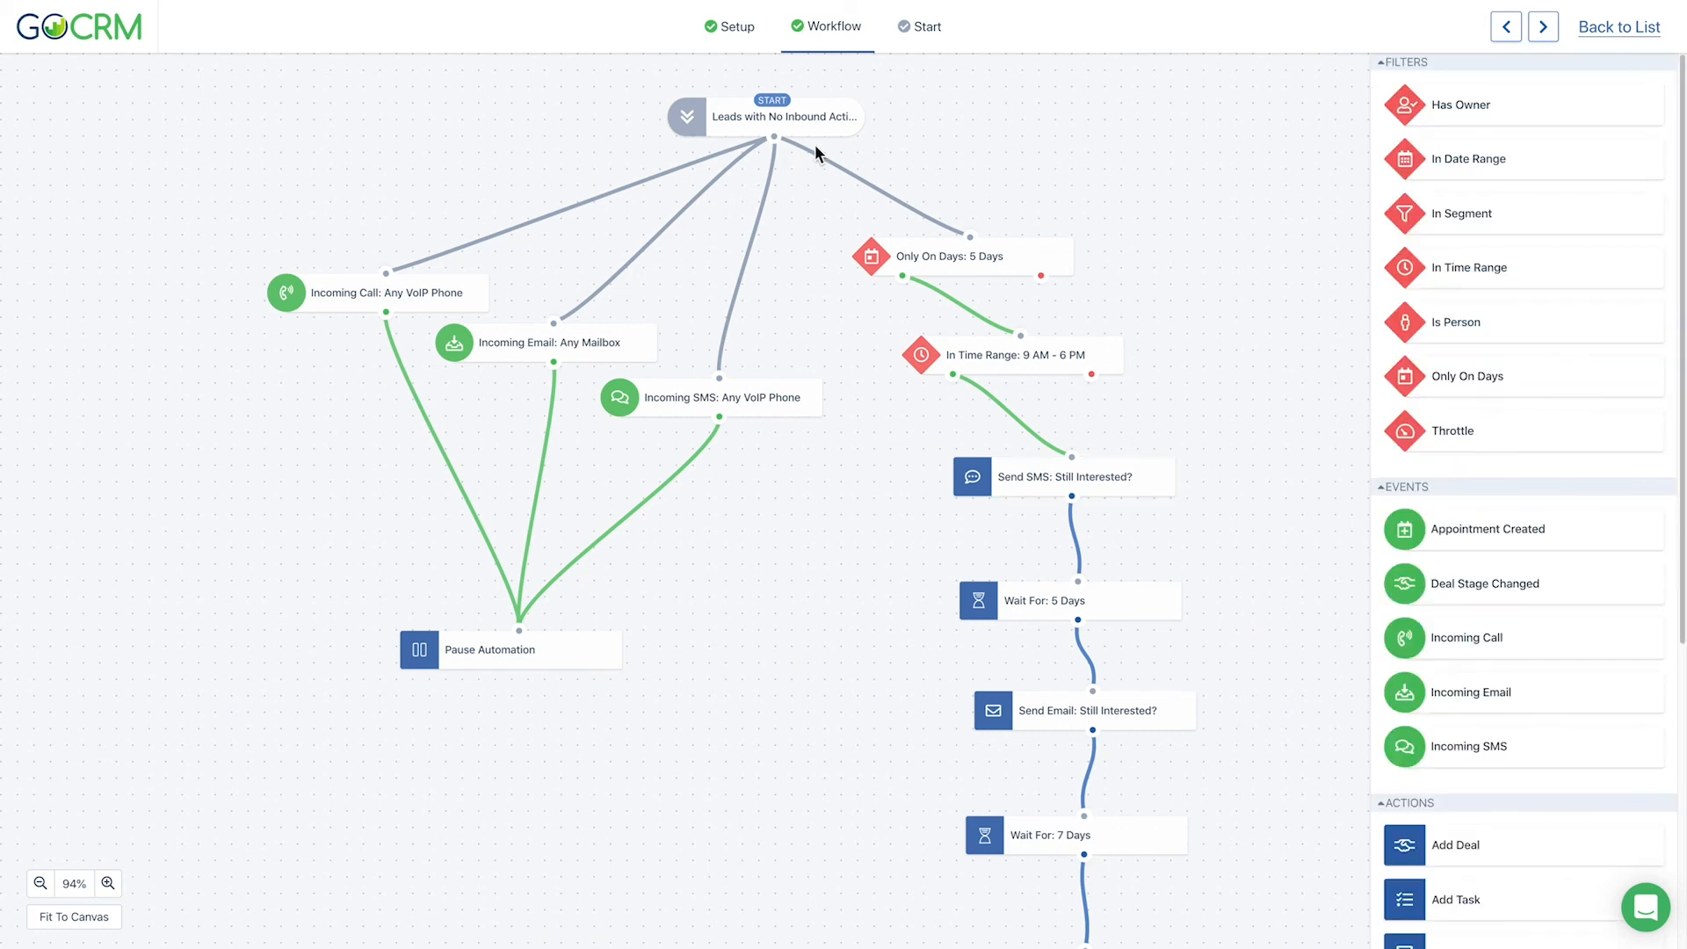
- Look over the follow-up path down to Update Status and the list of actions available for the workflow
scroll(1138, 329, "down", 5)
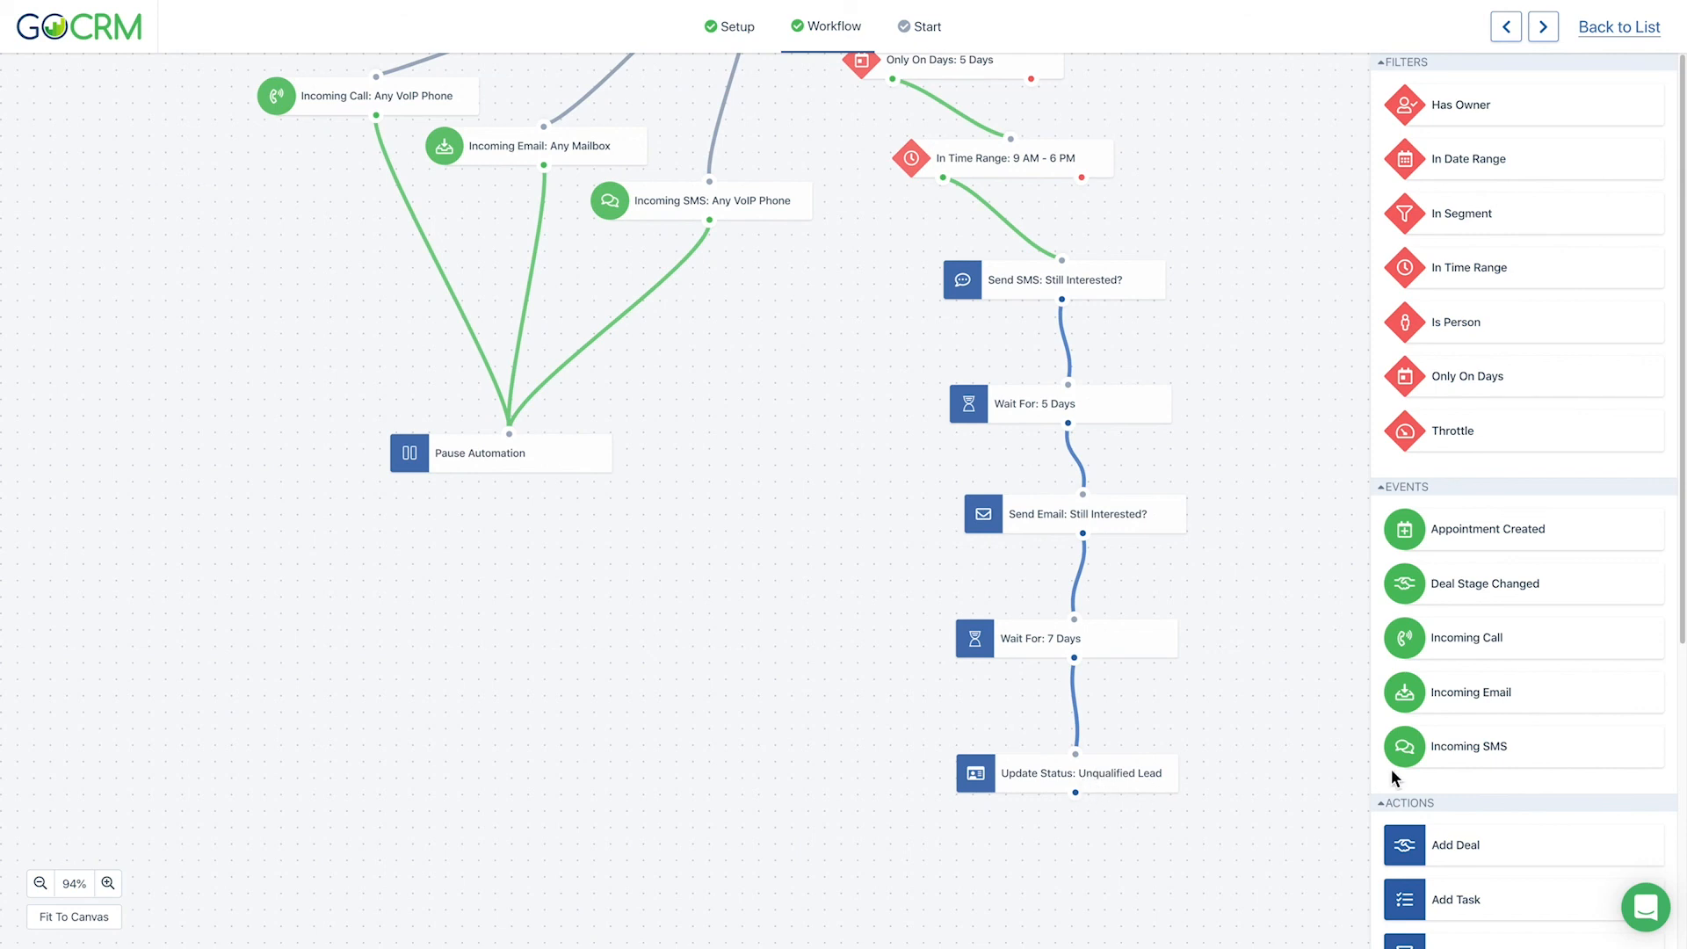
scroll(1441, 756, "down", 6)
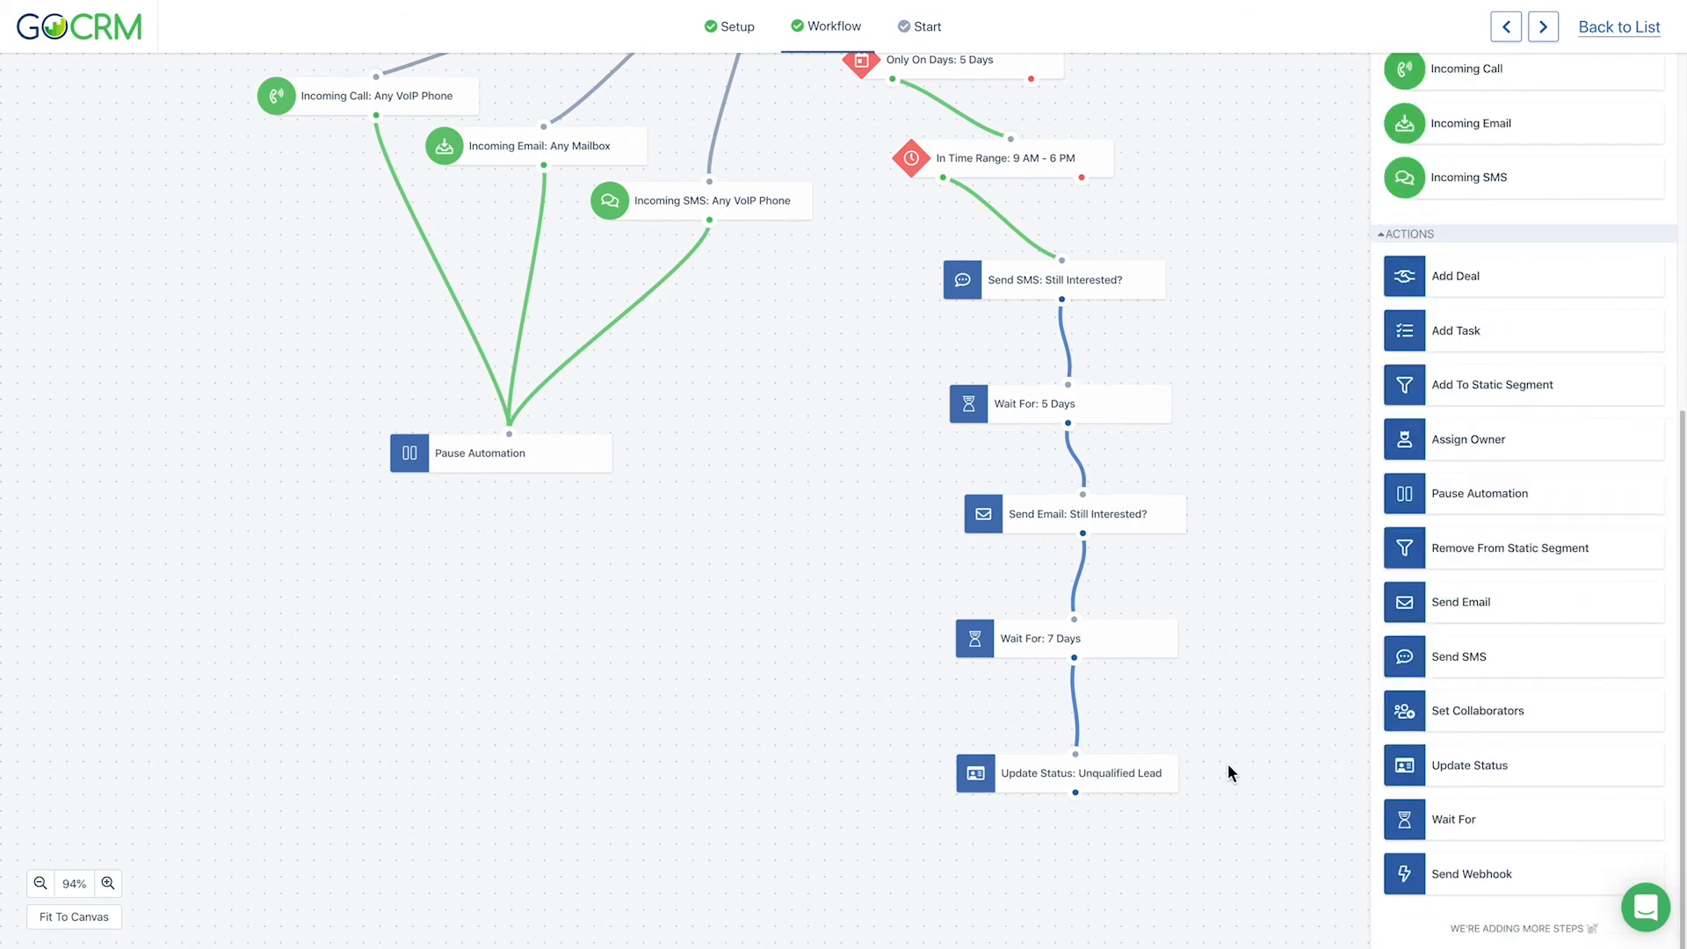
left_click_drag(1228, 765, 1140, 744)
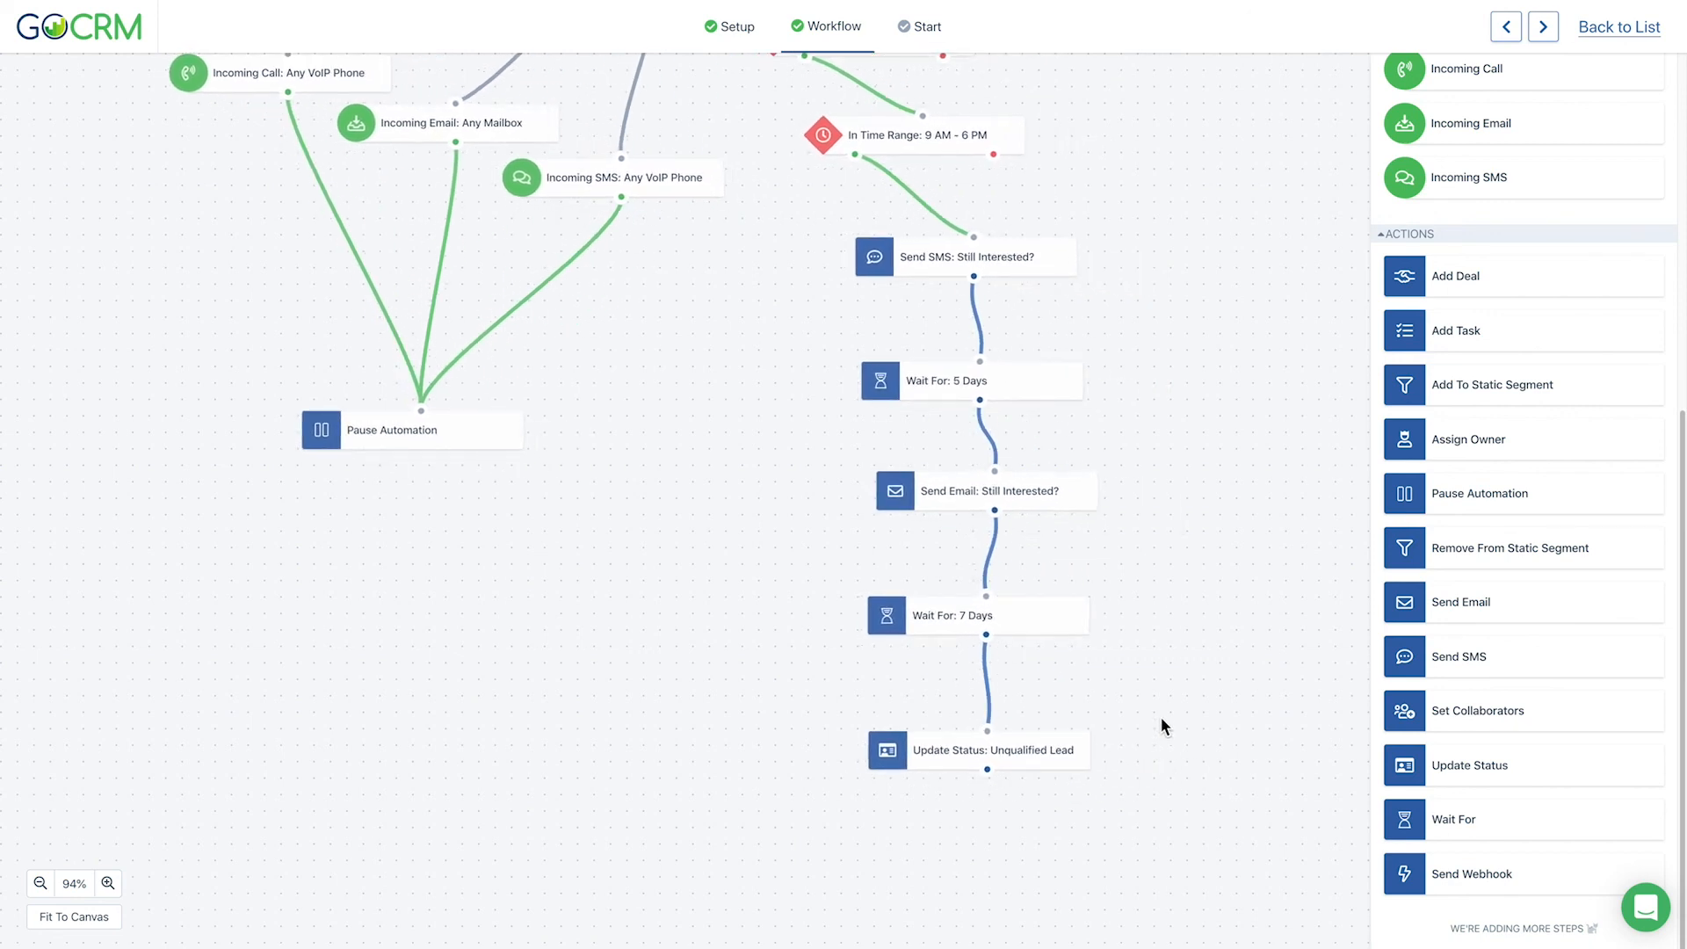
left_click_drag(1157, 647, 1194, 814)
left_click_drag(1169, 633, 1185, 541)
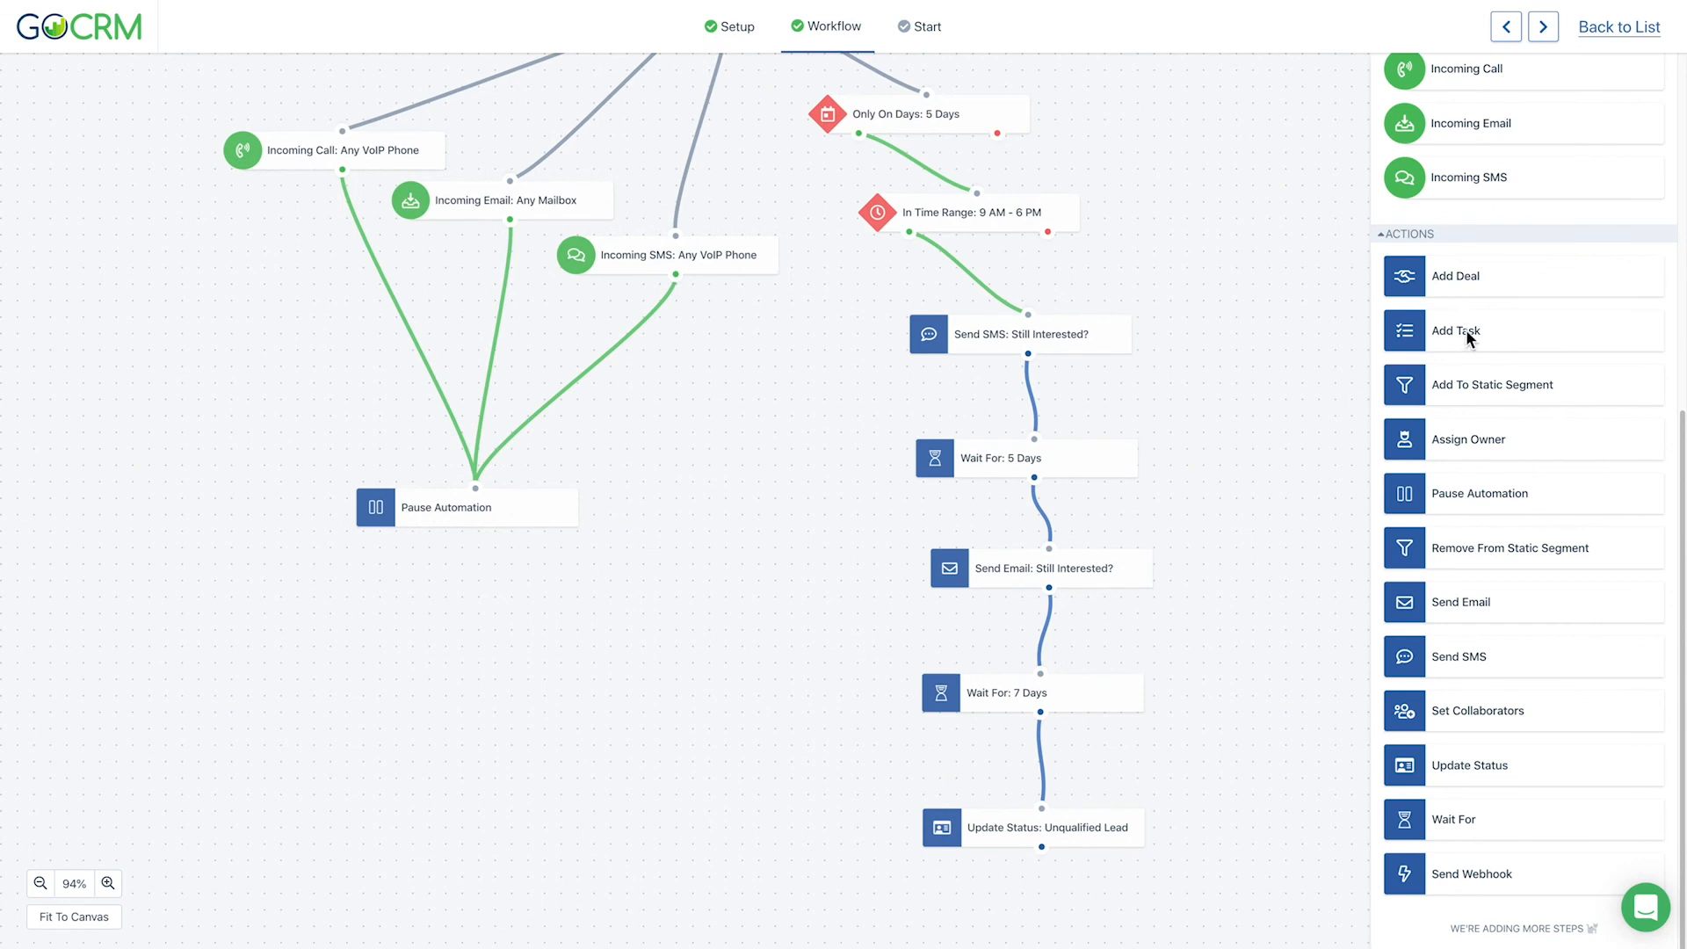
- Review the workflow from the starting segment to its last action, and open the page for starting the automation
left_click_drag(1284, 321, 1314, 463)
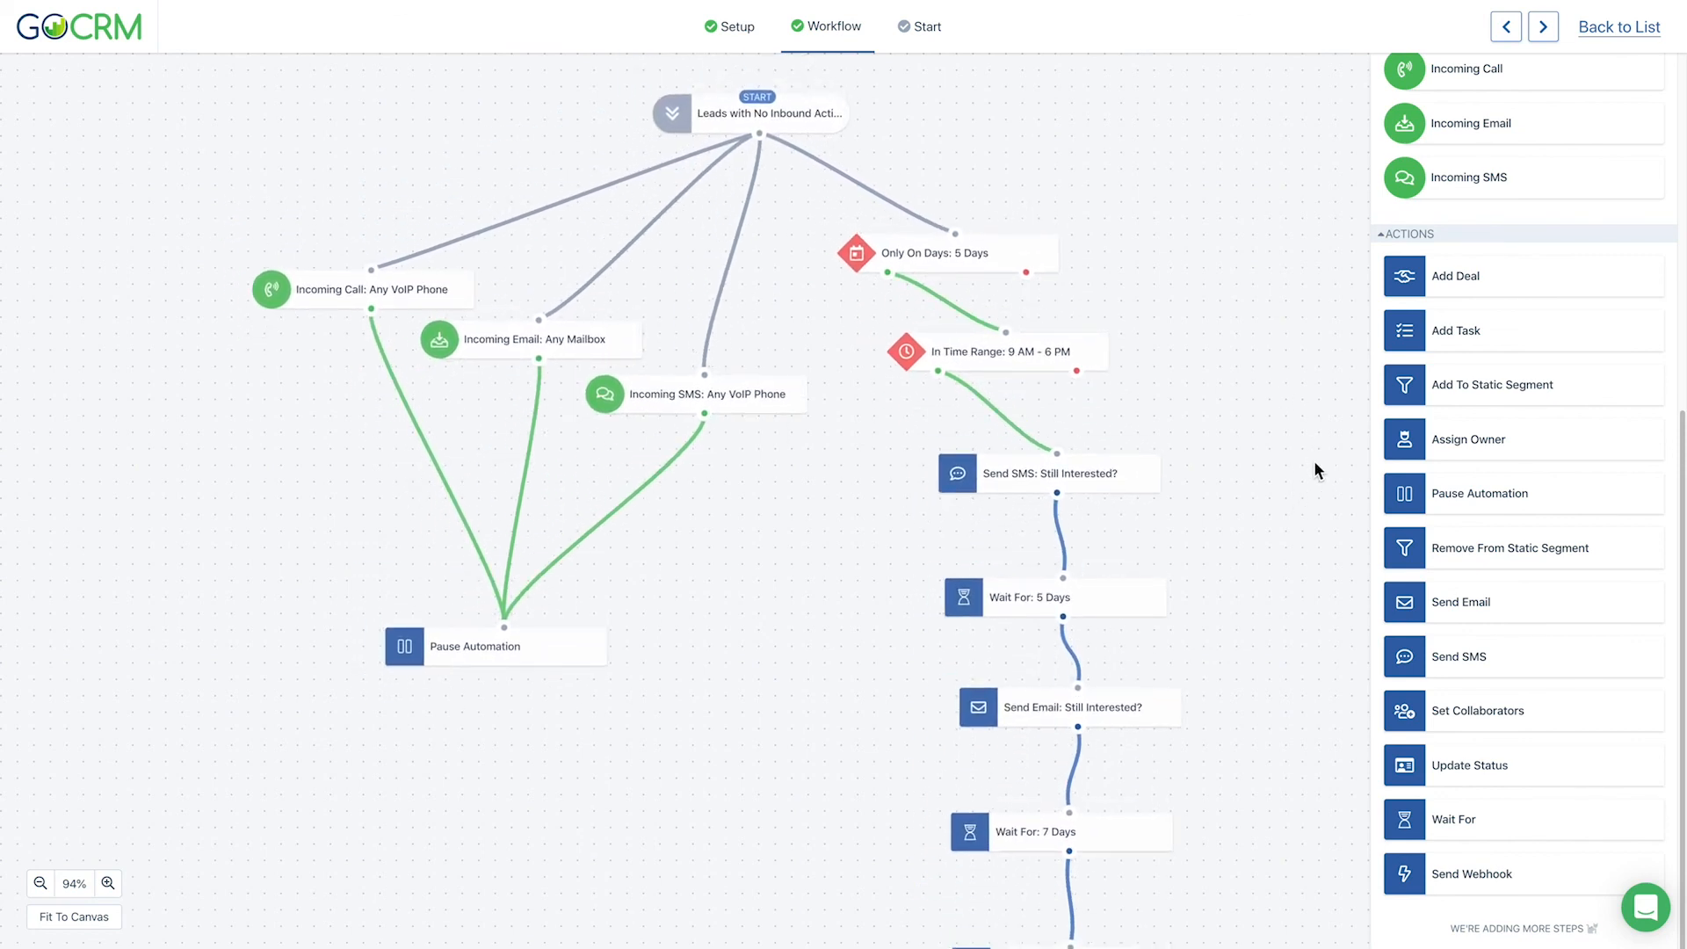
left_click_drag(1230, 610, 1225, 512)
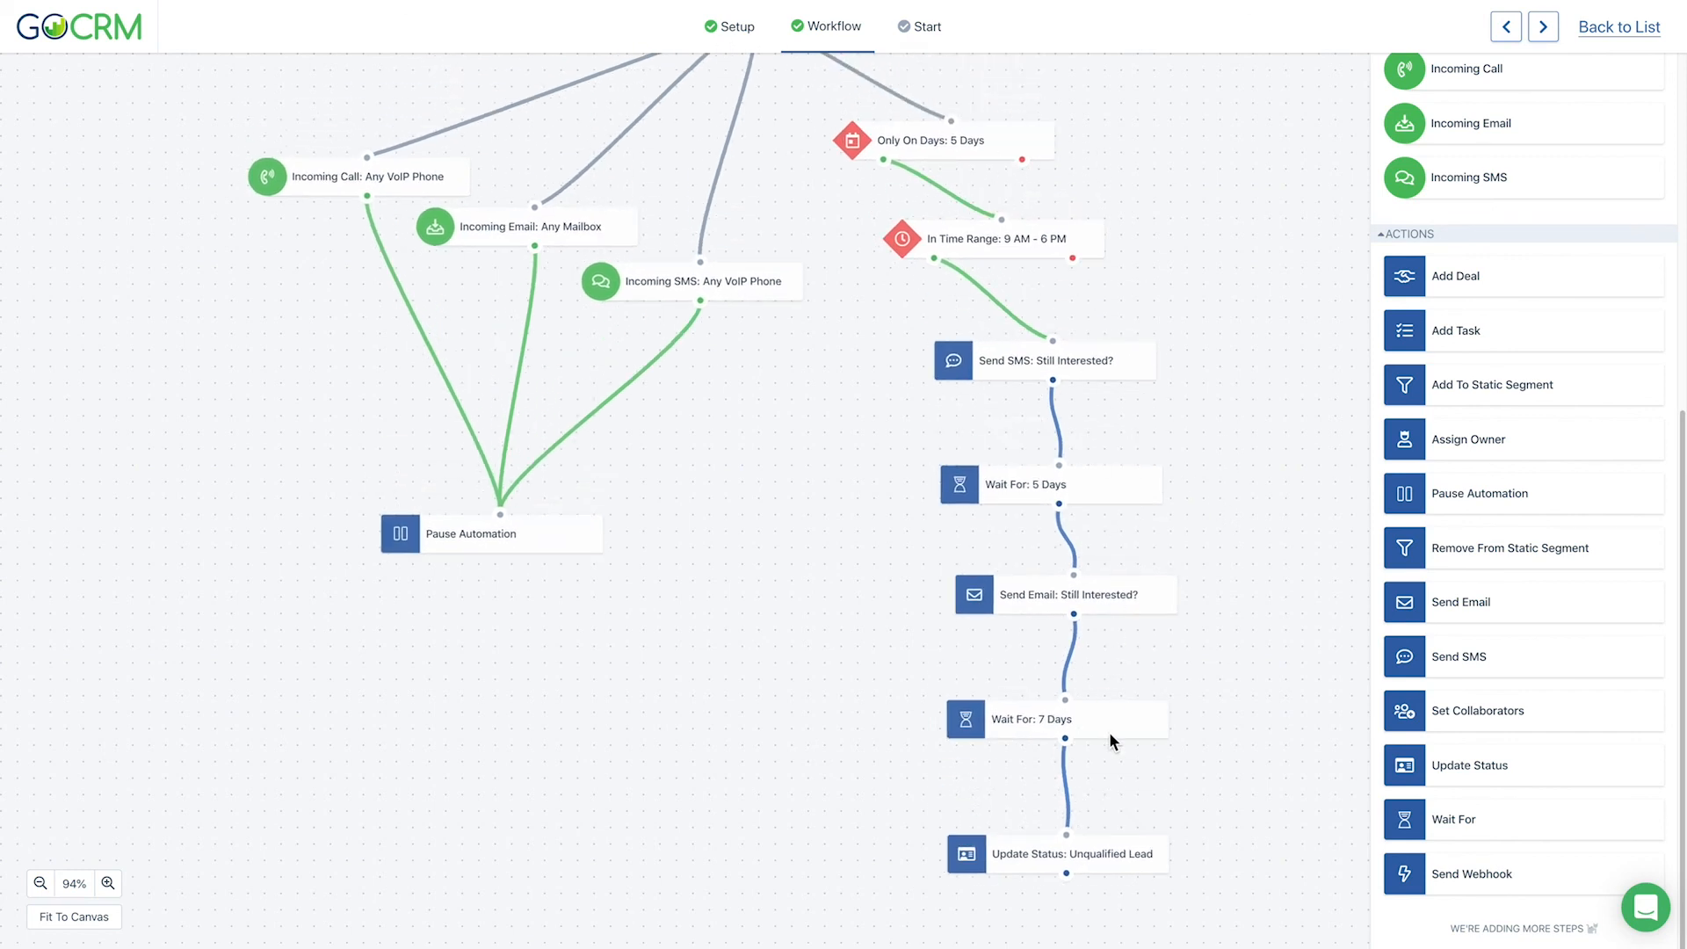
left_click_drag(836, 331, 851, 407)
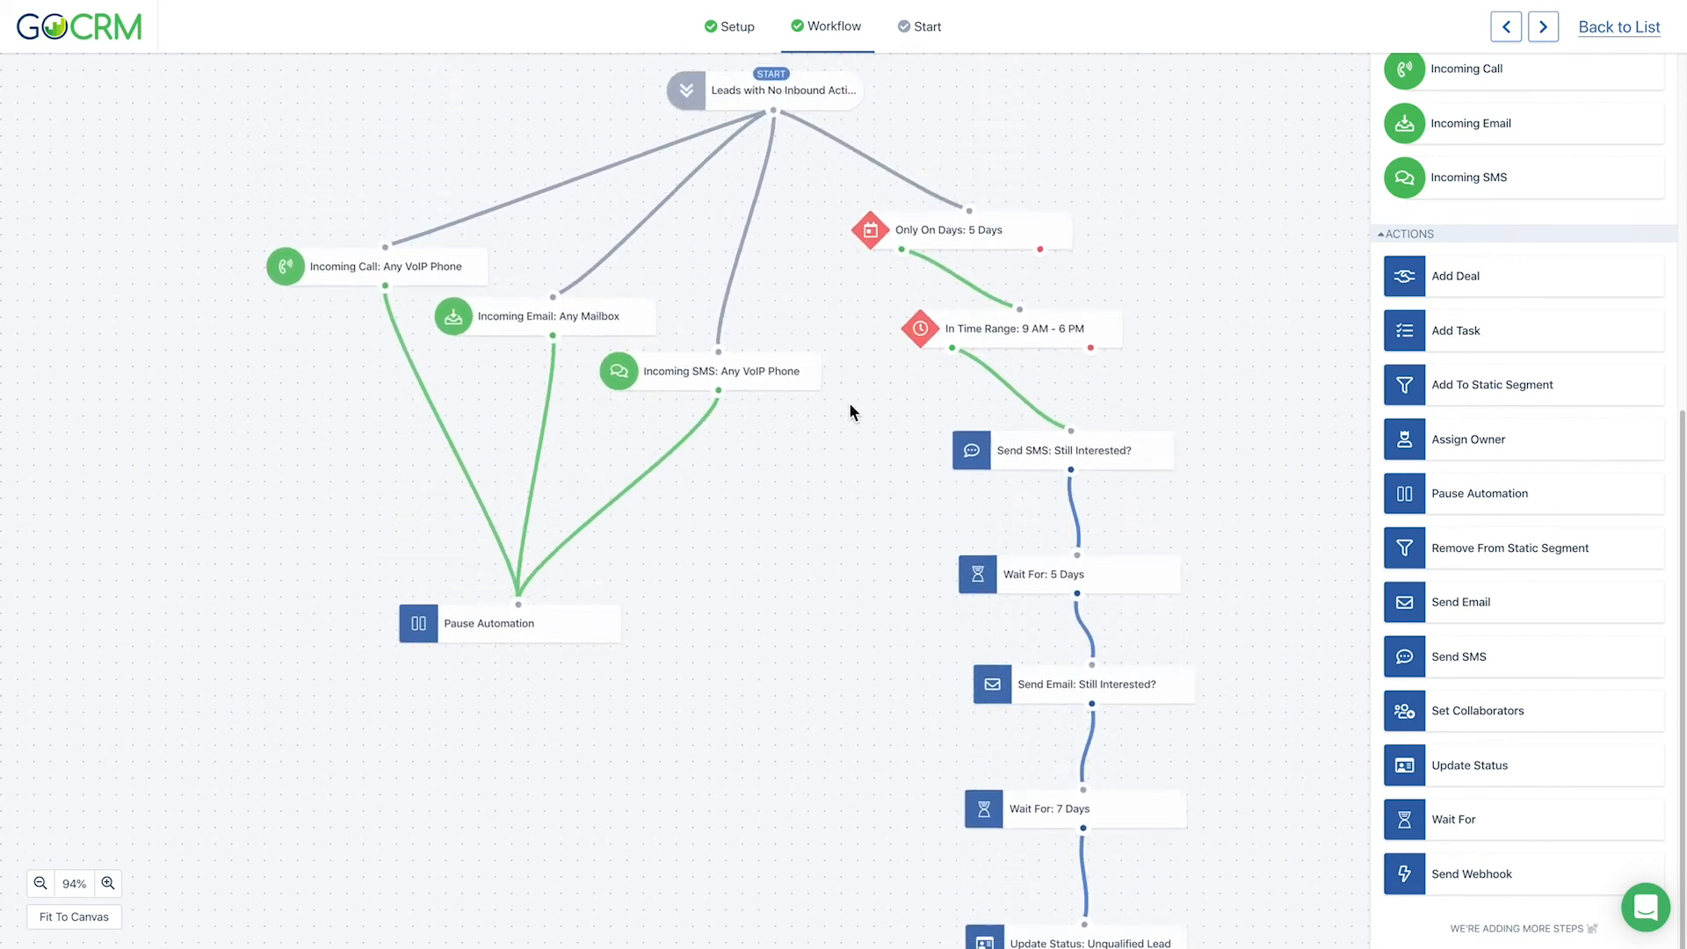
left_click(946, 50)
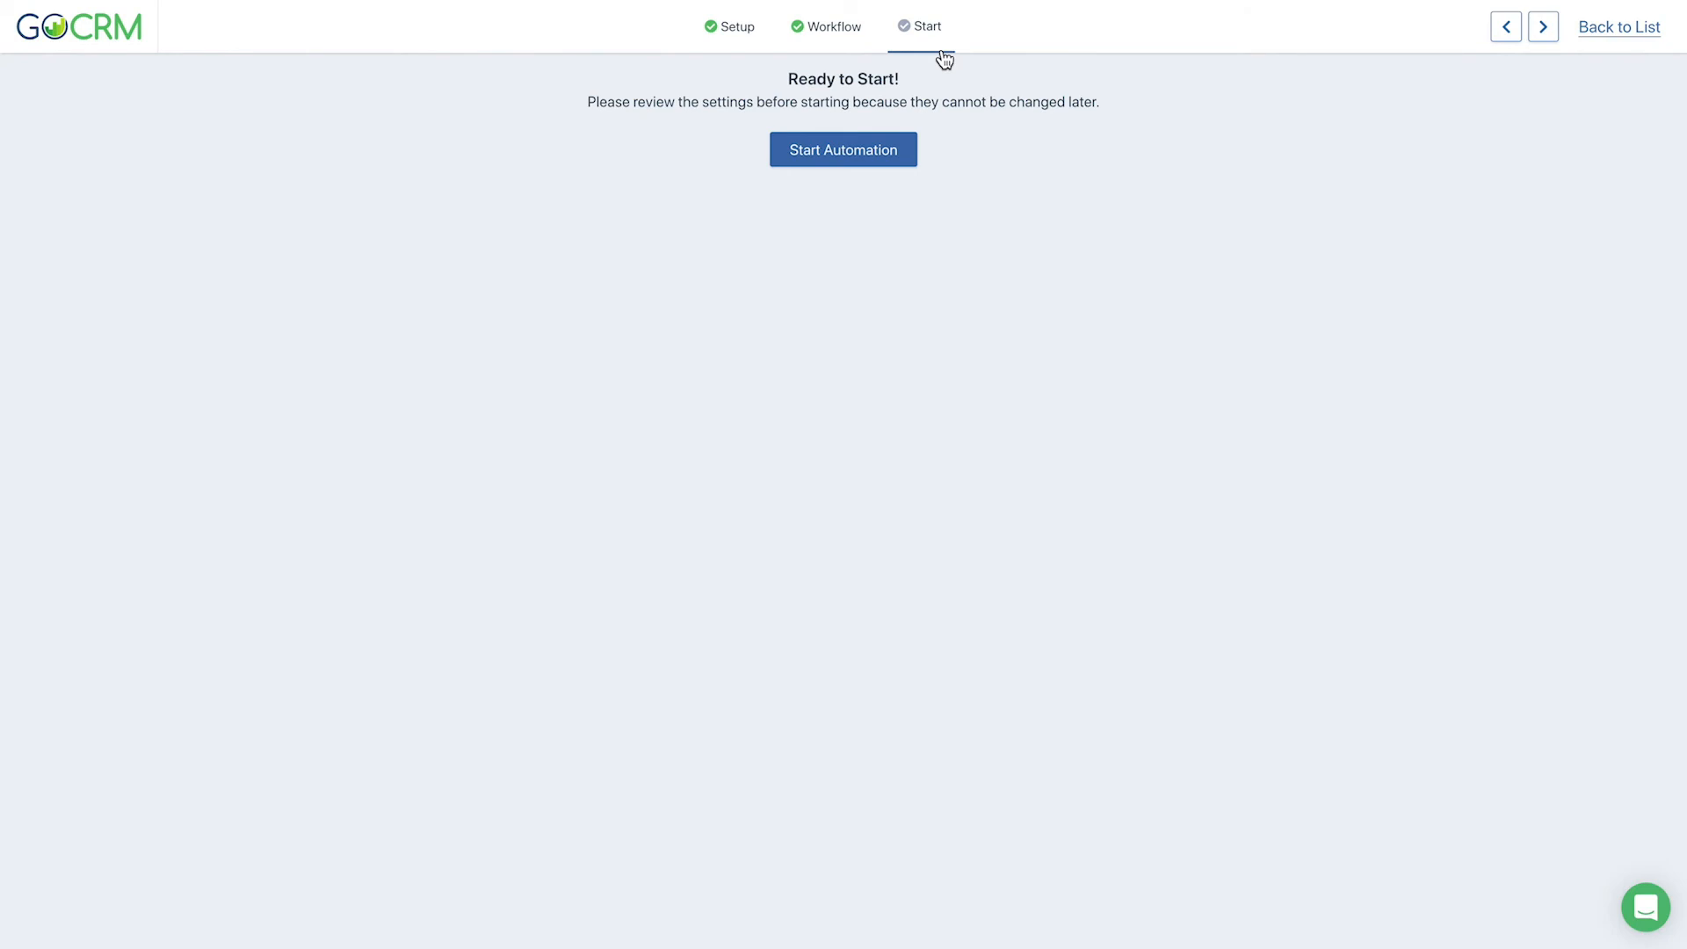